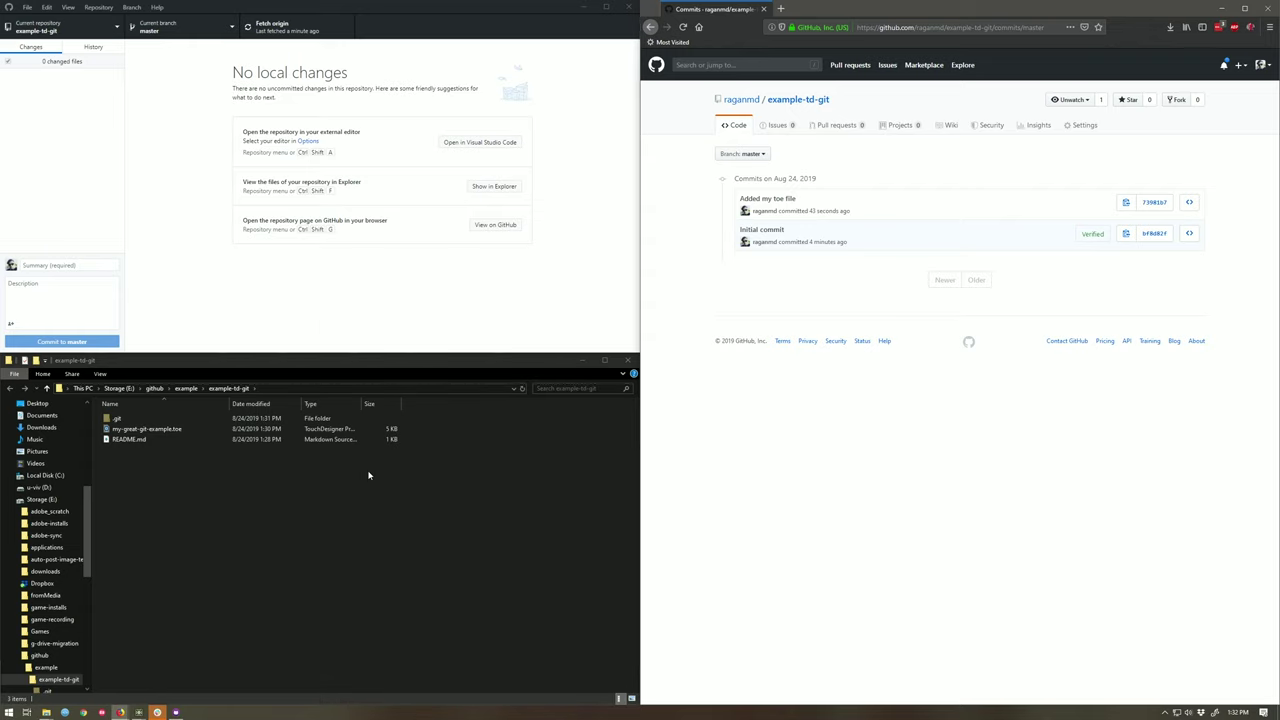
- Switch from GitHub Desktop to the my-great-git-example.toe project in TouchDesigner
{"action": "key", "text": "alt+Tab"}
{"action": "key", "text": "alt+Tab"}
{"action": "key", "text": "alt+Tab"}
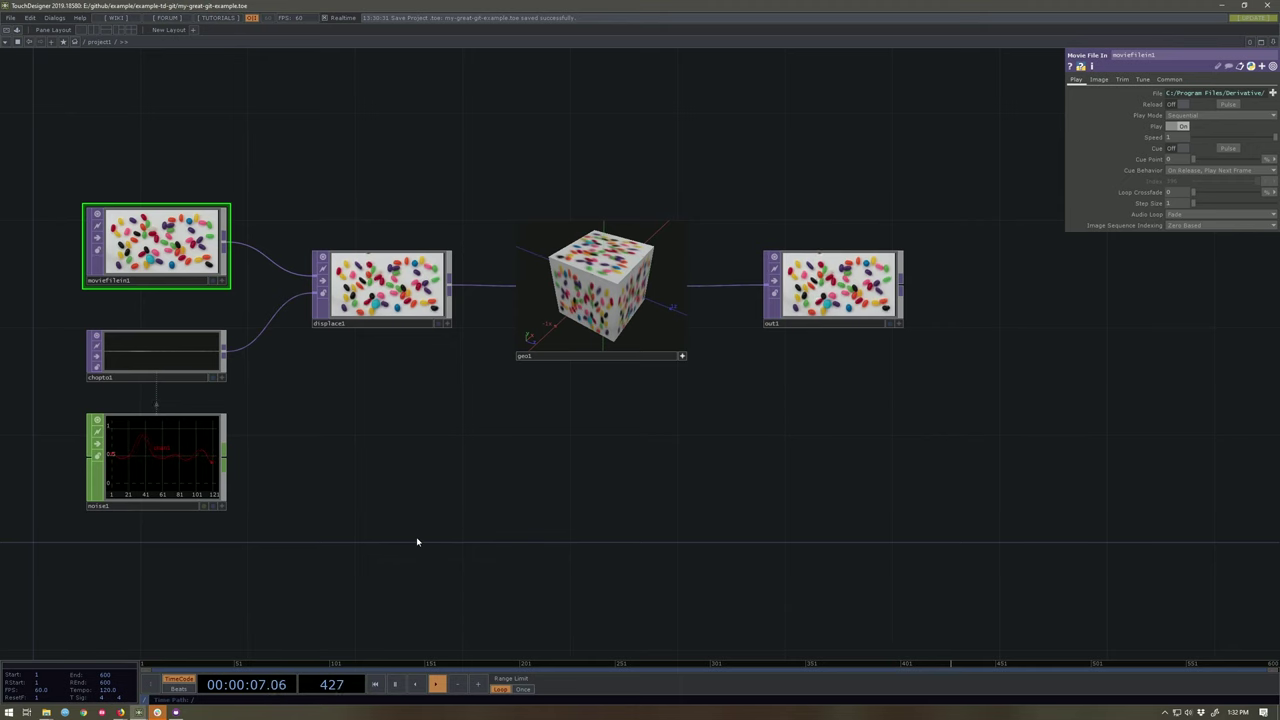
- Delete all six existing operators in project1
{"action": "scroll", "coordinate": [460, 486], "scroll_direction": "down", "scroll_amount": 2}
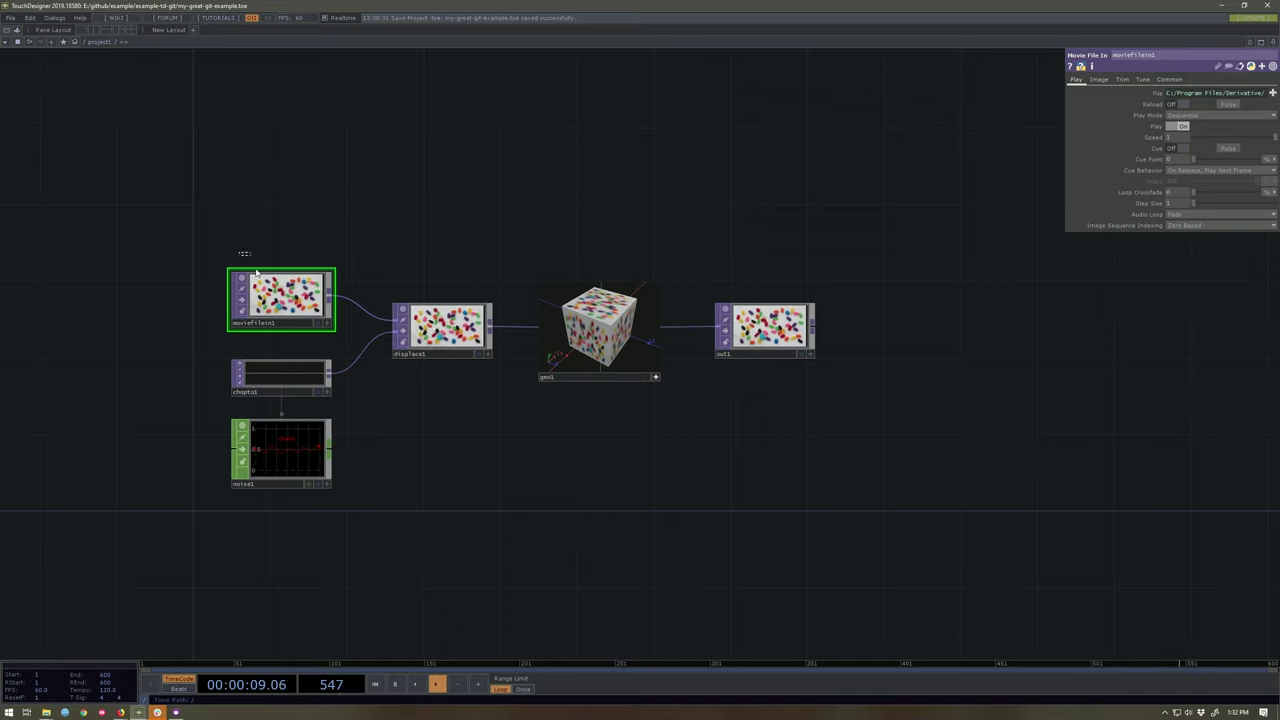
{"action": "right_click_drag", "start_coordinate": [251, 262], "coordinate": [825, 500]}
{"action": "key", "text": "Delete"}
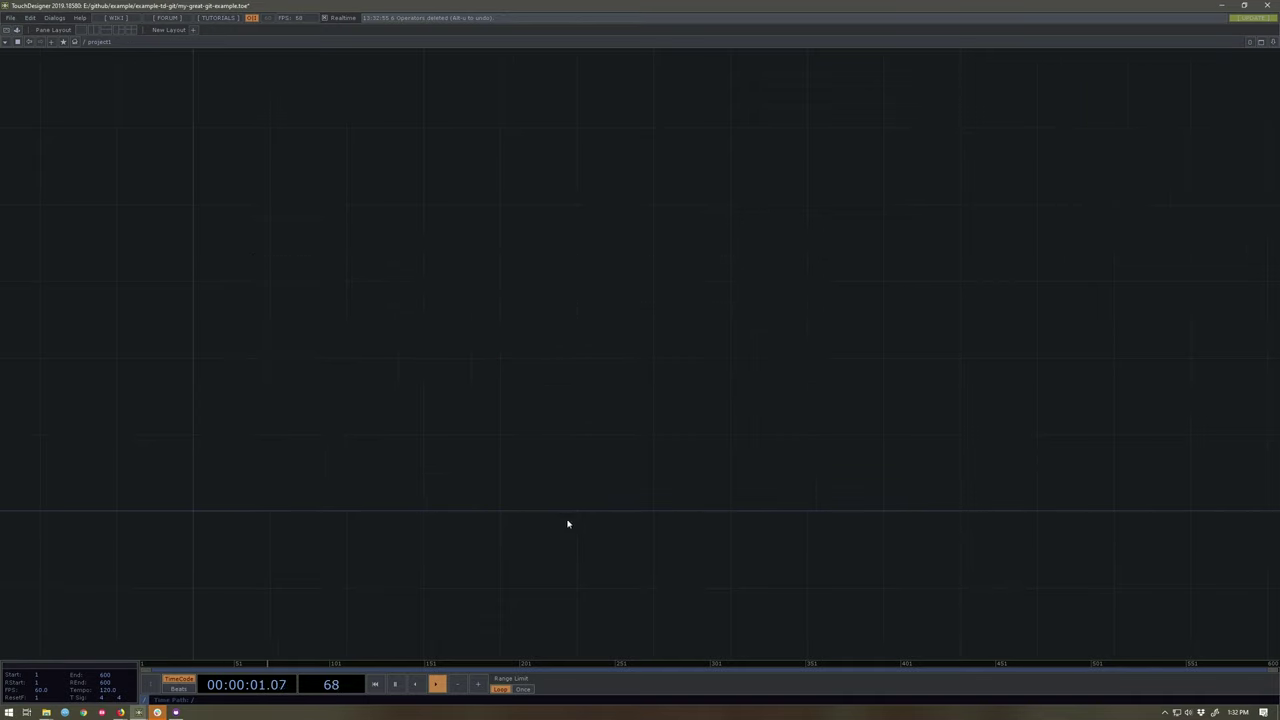
- Add a Container COMP, container1, and go inside it
{"action": "key", "text": "Tab"}
{"action": "type", "text": "co"}
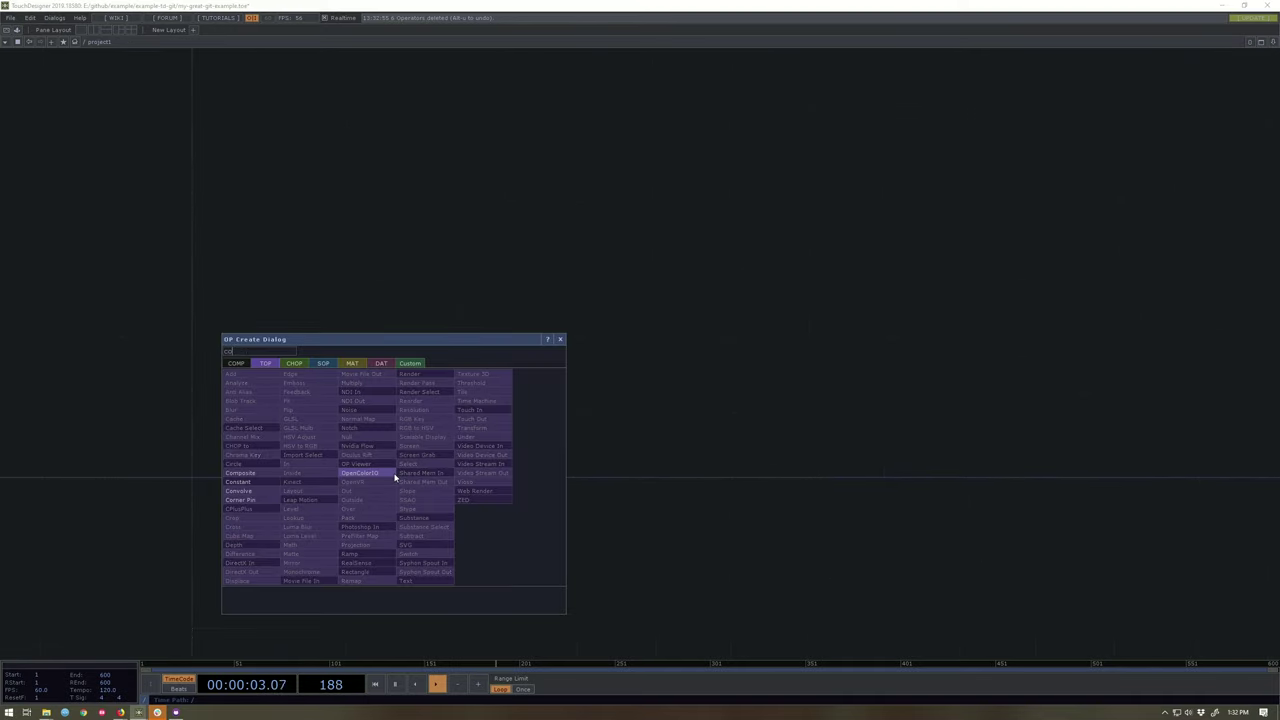
{"action": "type", "text": "n"}
{"action": "left_click", "coordinate": [235, 363]}
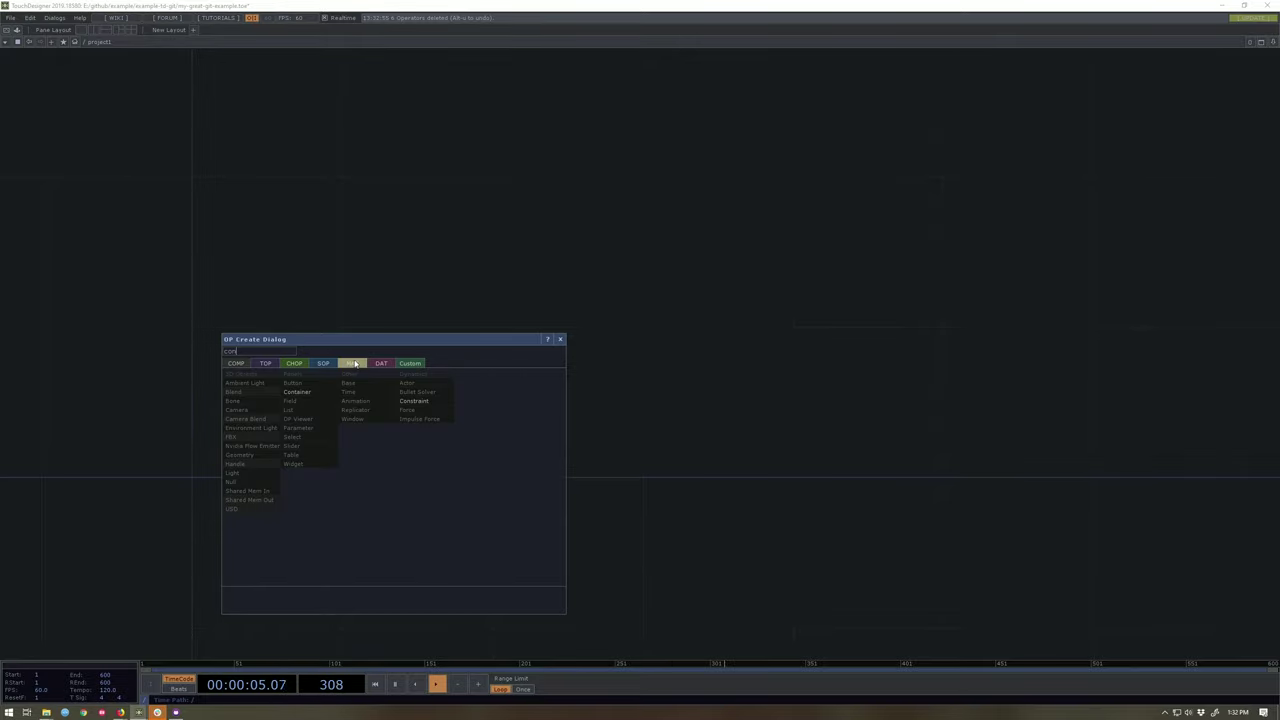
{"action": "left_click", "coordinate": [318, 390]}
{"action": "left_click", "coordinate": [303, 391]}
{"action": "scroll", "coordinate": [303, 385], "scroll_direction": "up", "scroll_amount": 3}
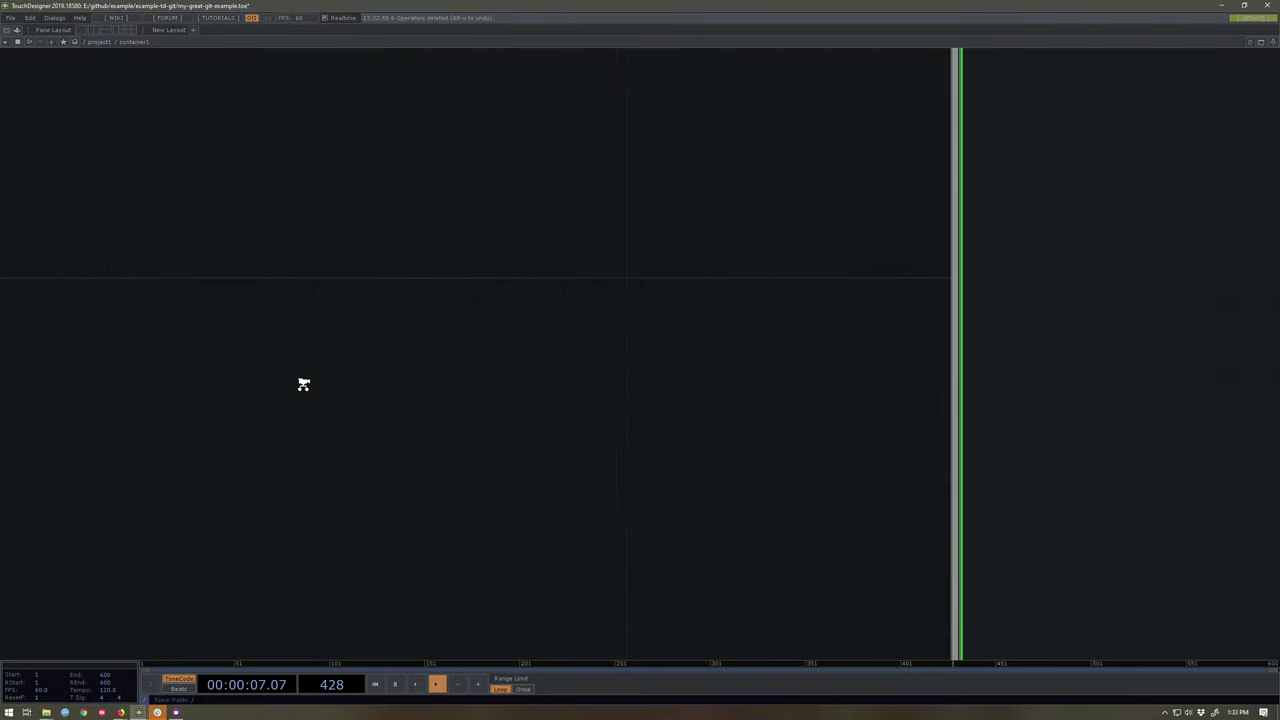
- Add a Light component and arrange cam1, geo1 and light1 together
{"action": "key", "text": "Tab"}
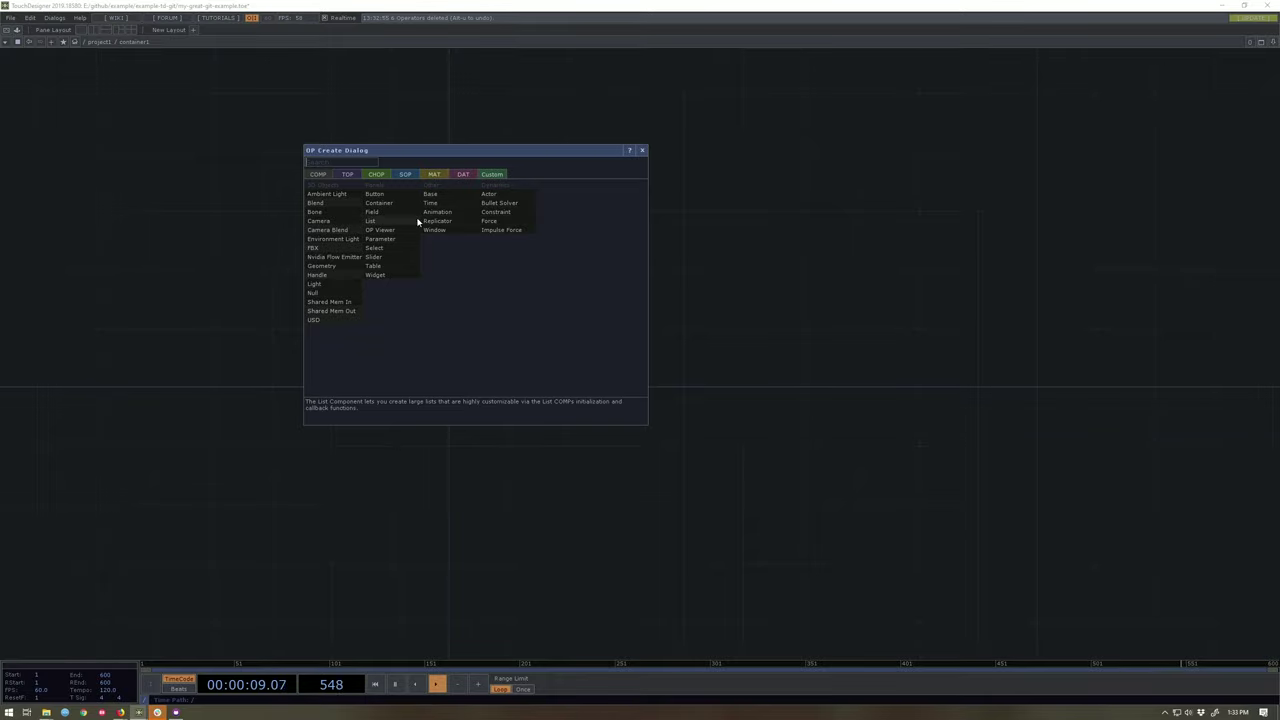
{"action": "left_click", "coordinate": [335, 285]}
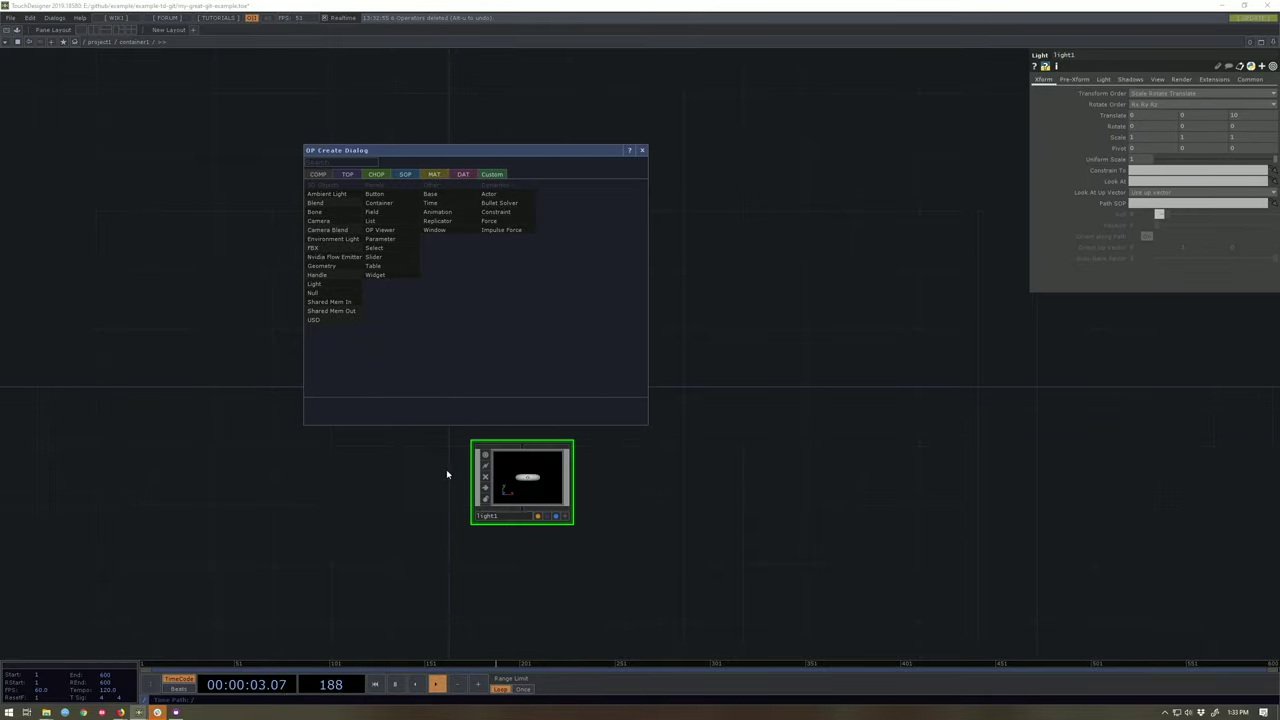
{"action": "left_click_drag", "start_coordinate": [366, 212], "coordinate": [577, 517]}
{"action": "left_click_drag", "start_coordinate": [518, 488], "coordinate": [376, 358]}
{"action": "key", "text": "Tab"}
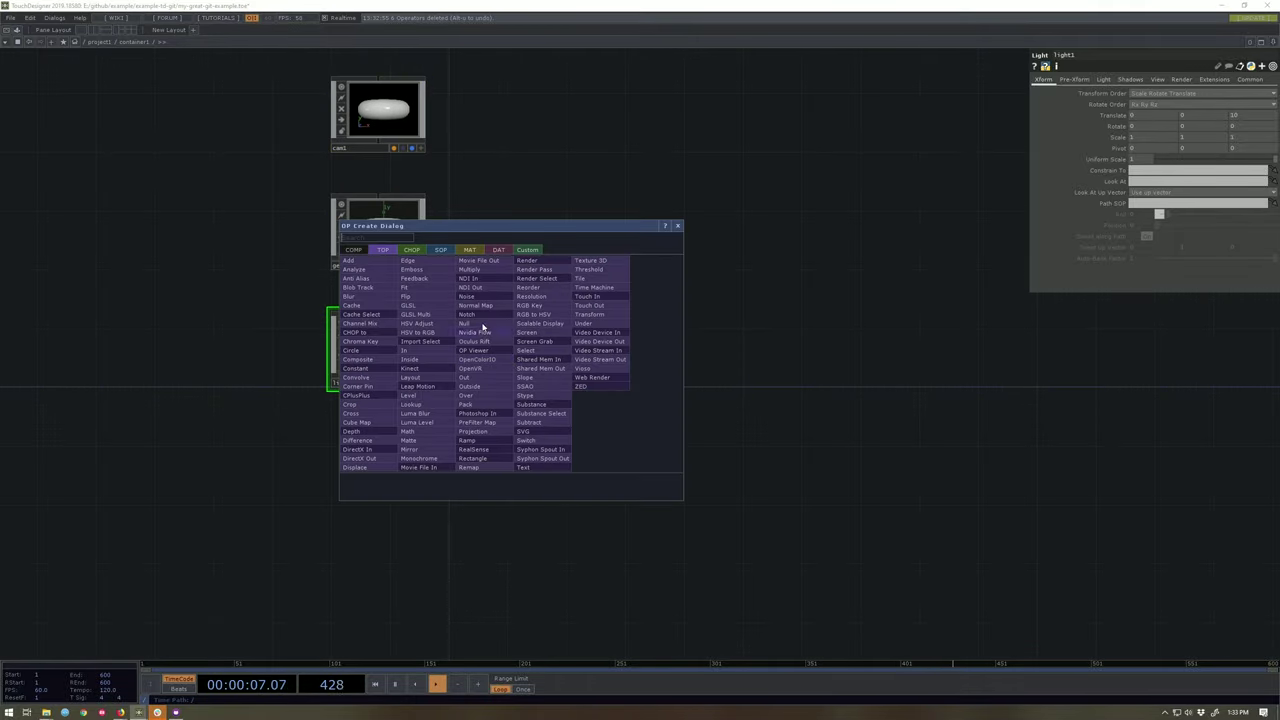
- Add a Render TOP, render1, below and to the right of light1
{"action": "left_click", "coordinate": [541, 262]}
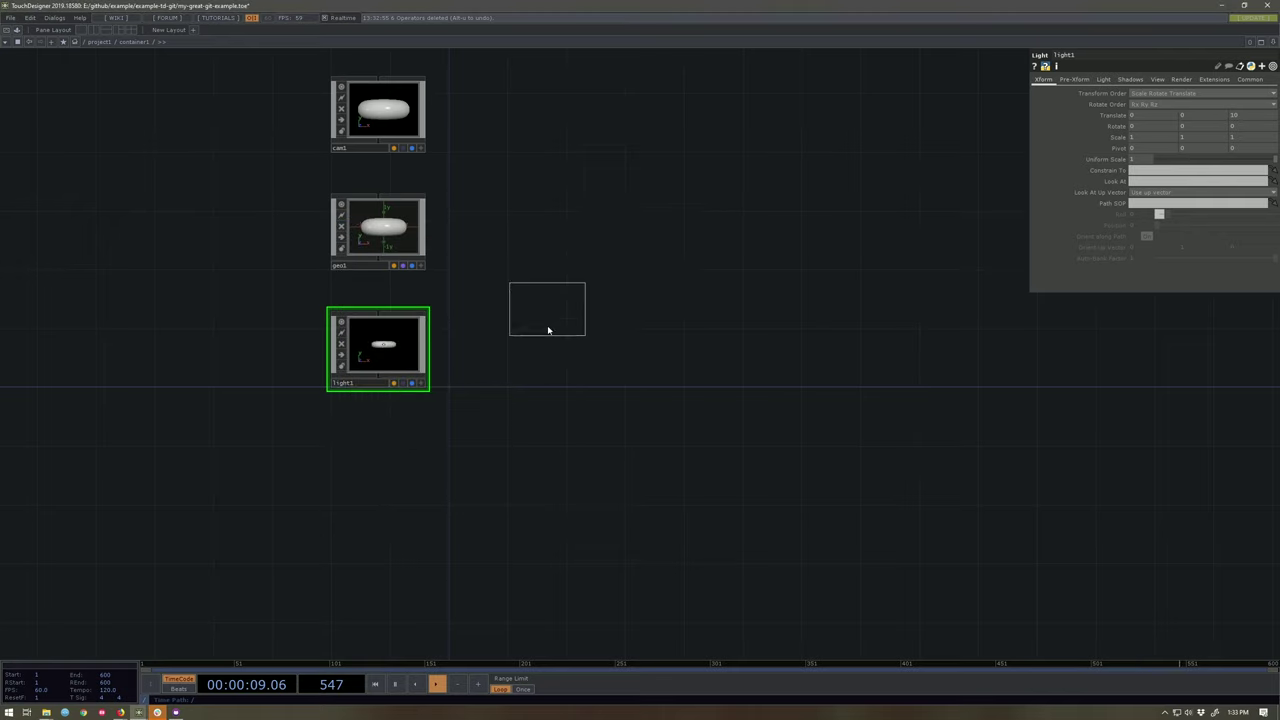
{"action": "left_click", "coordinate": [505, 368]}
{"action": "scroll", "coordinate": [528, 380], "scroll_direction": "up", "scroll_amount": 3}
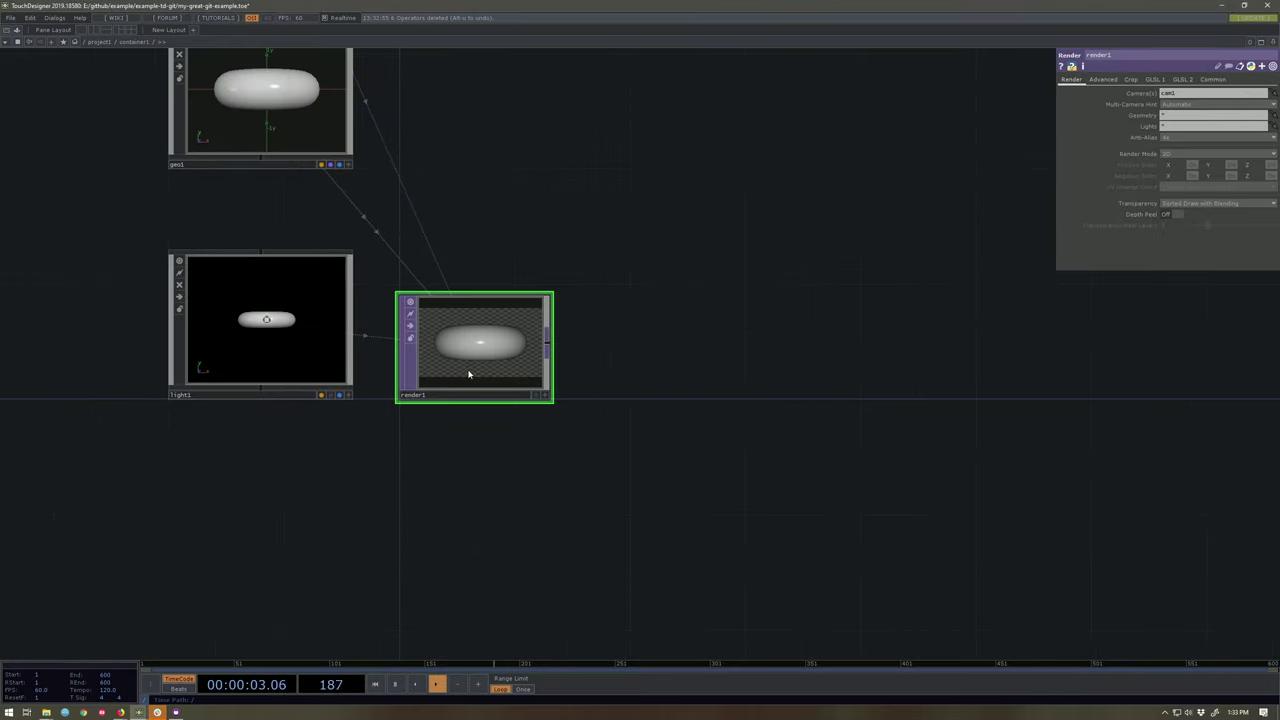
{"action": "left_click_drag", "start_coordinate": [737, 317], "coordinate": [549, 310]}
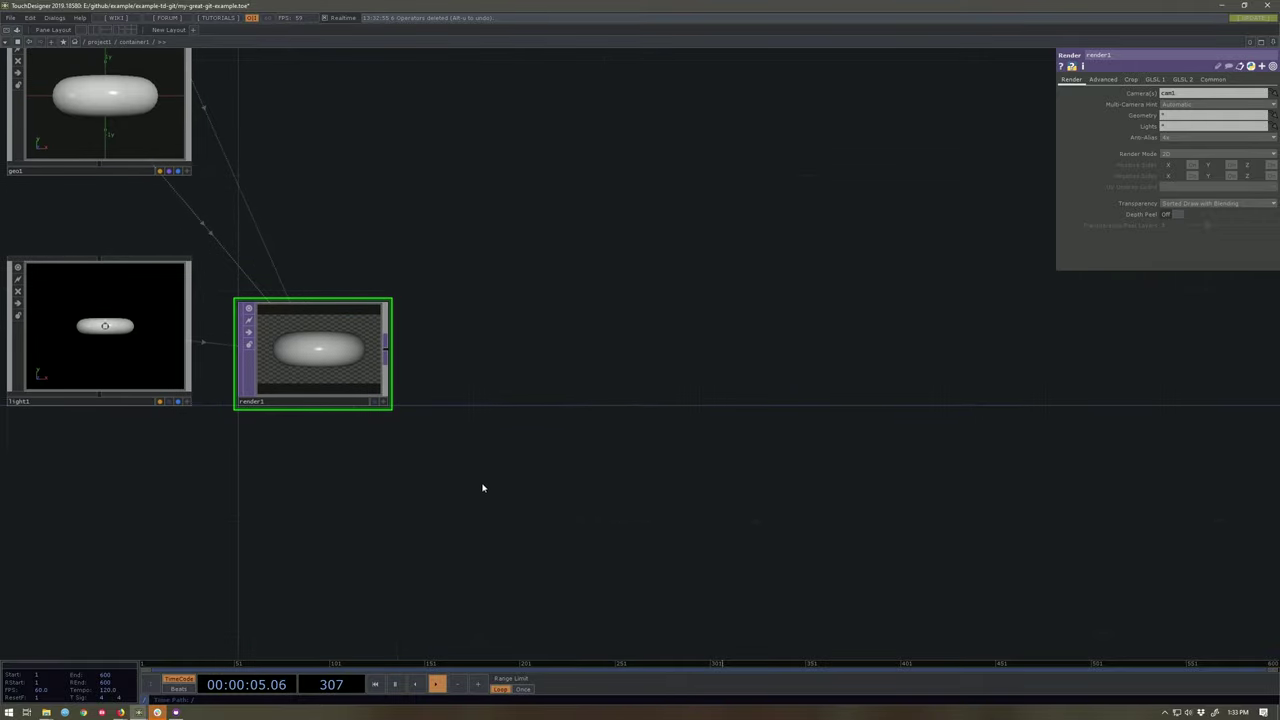
- Wire a Null TOP after render1 and position it beside it
{"action": "left_click", "coordinate": [386, 350]}
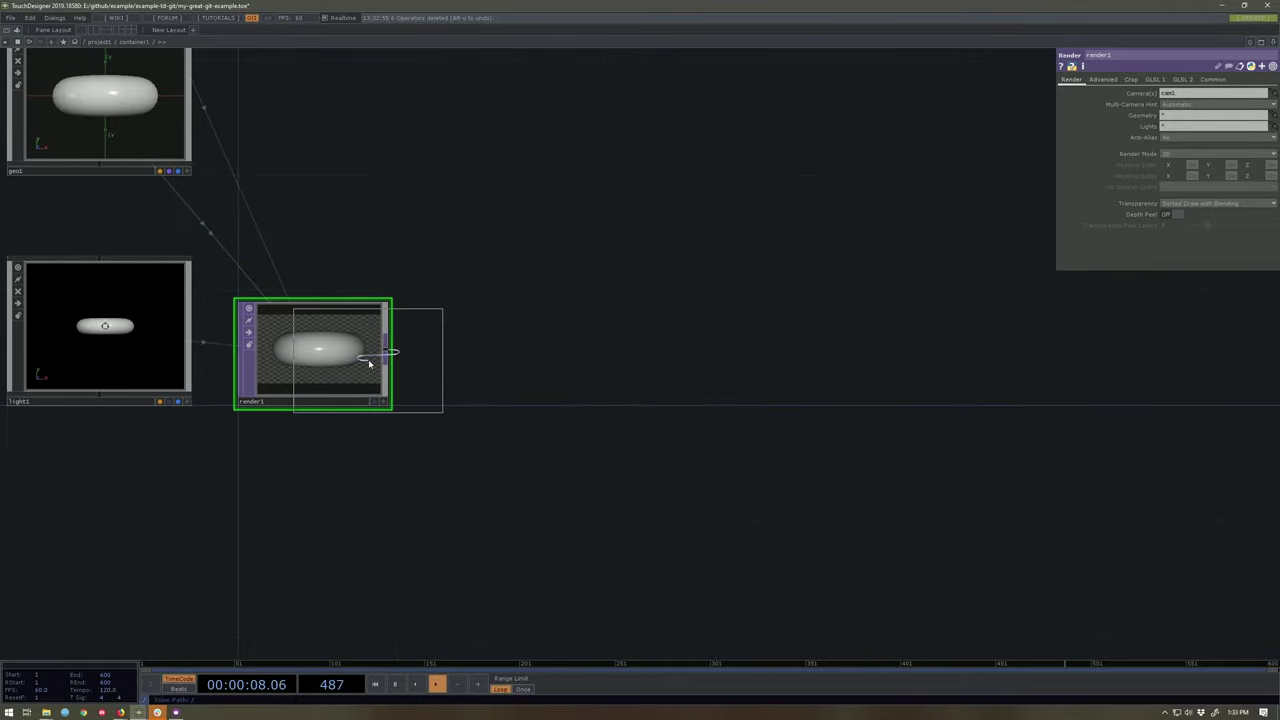
{"action": "left_click", "coordinate": [669, 354]}
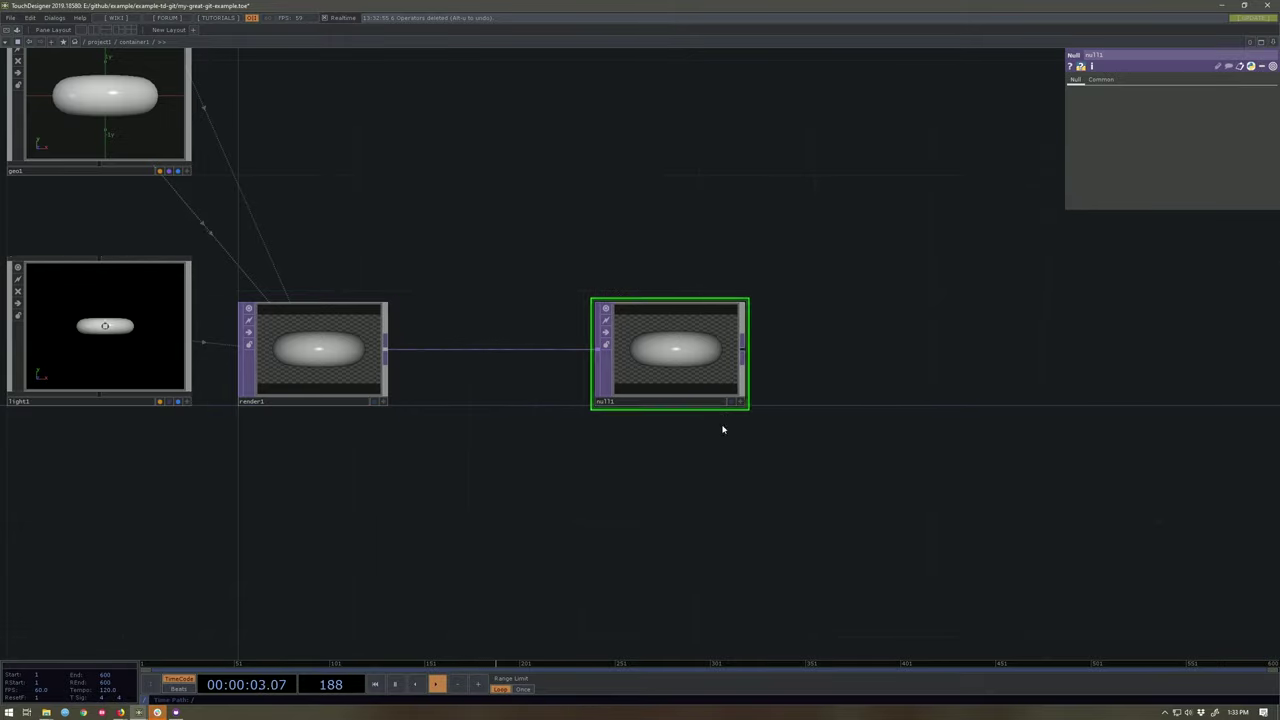
{"action": "left_click_drag", "start_coordinate": [674, 394], "coordinate": [663, 392]}
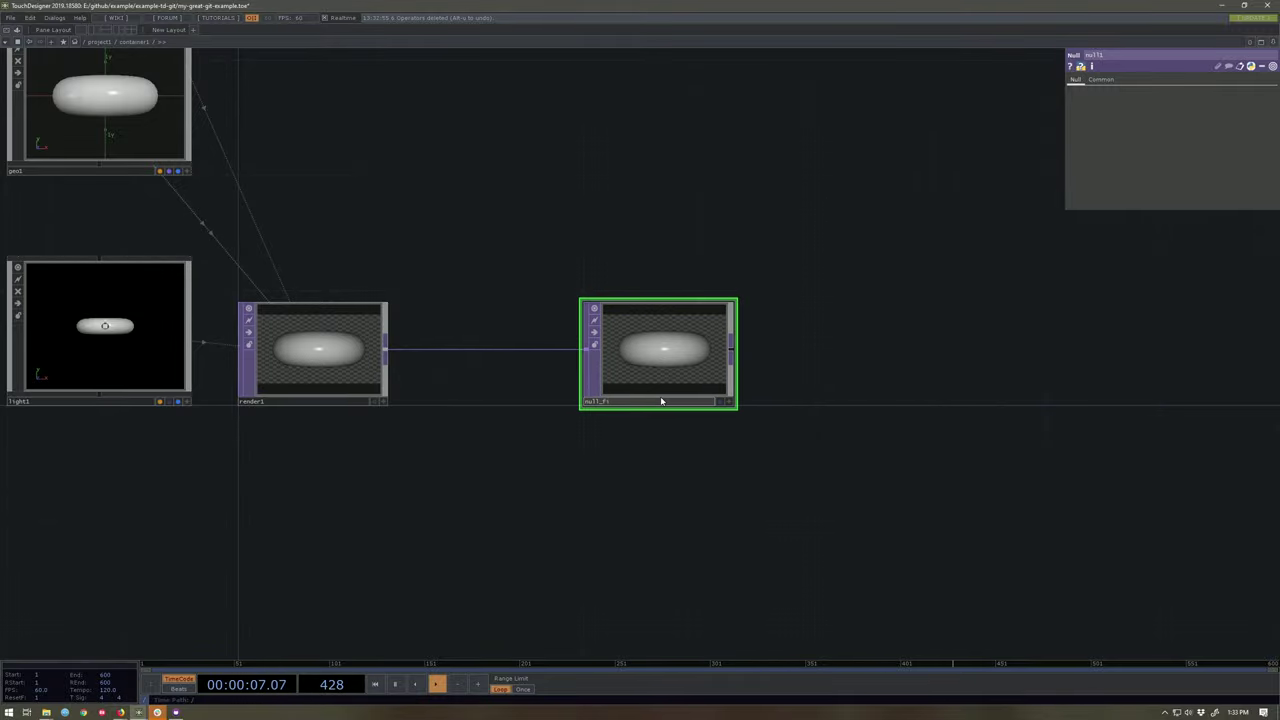
{"action": "scroll", "coordinate": [674, 246], "scroll_direction": "down", "scroll_amount": 10}
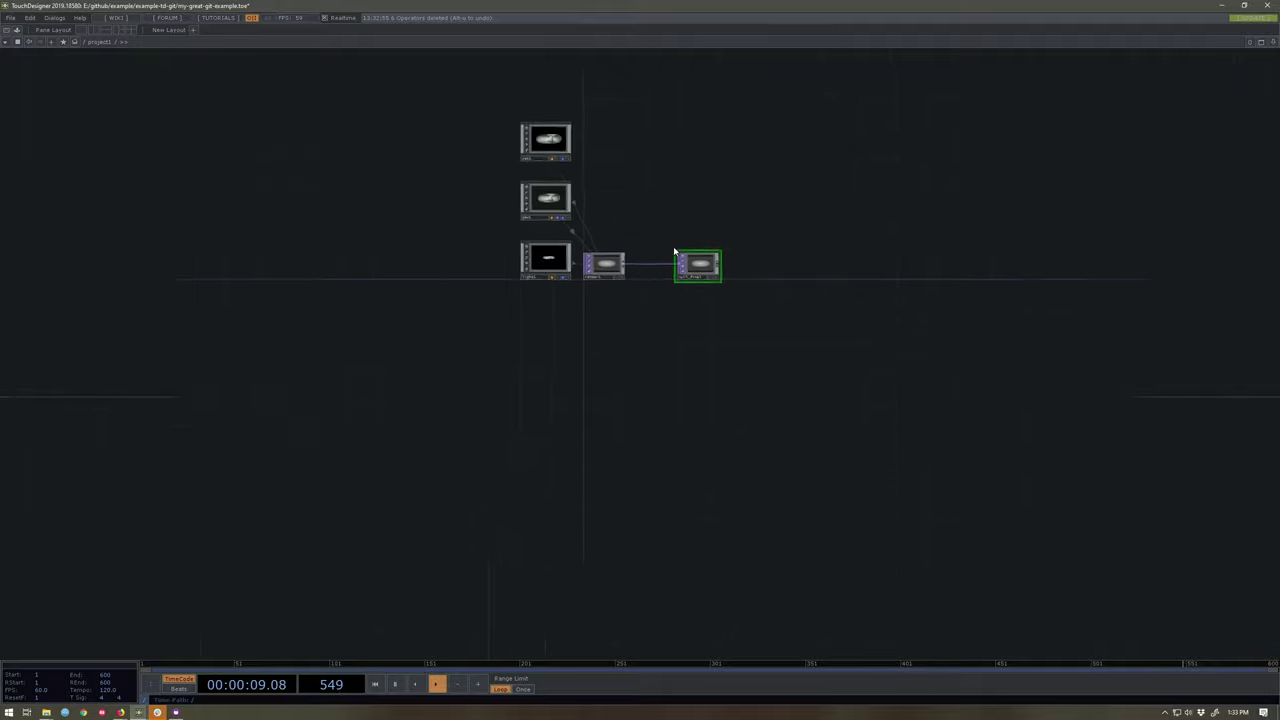
- Set container1's Look page Background TOP to ./null_final
{"action": "key", "text": "p"}
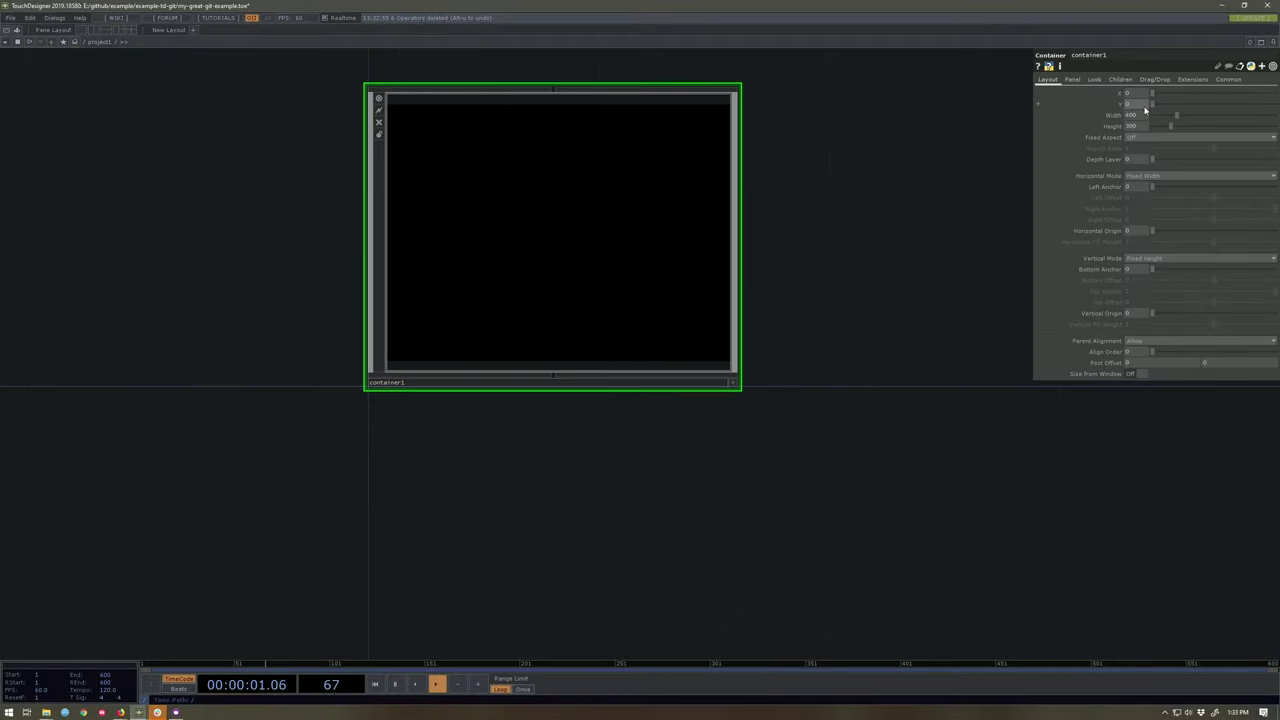
{"action": "left_click", "coordinate": [1092, 80]}
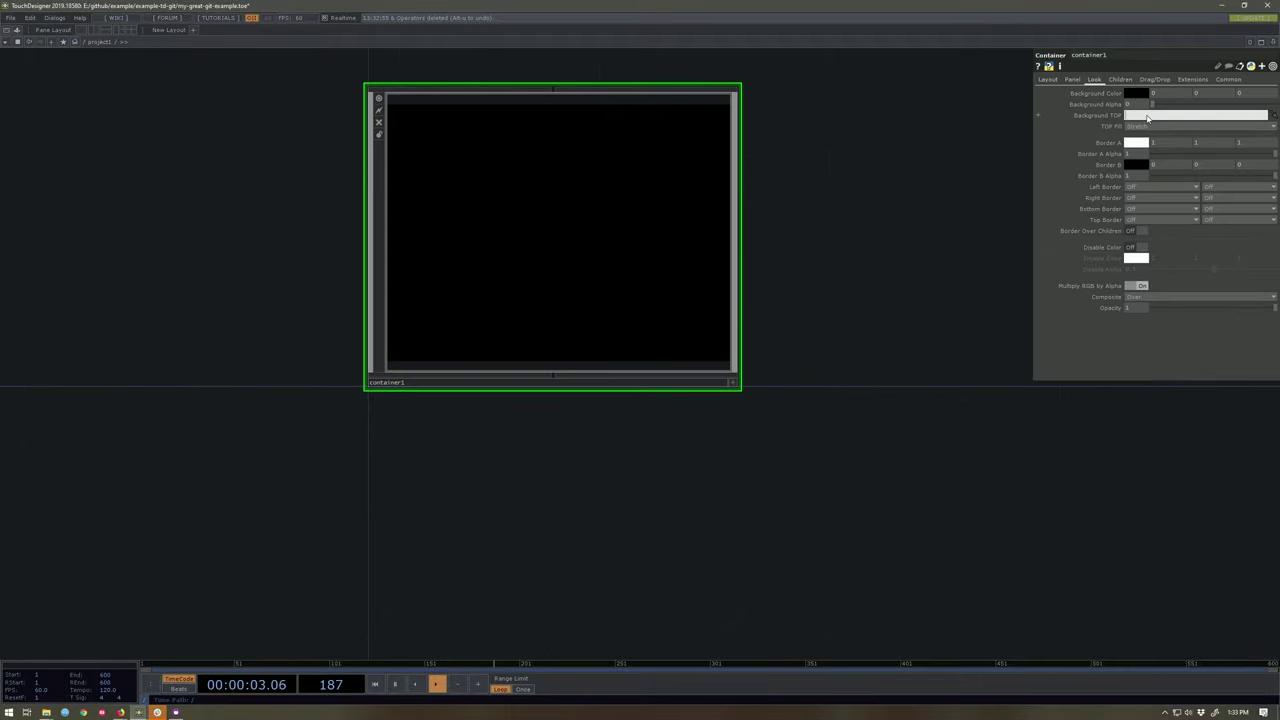
{"action": "left_click", "coordinate": [1147, 117]}
{"action": "type", "text": "./null_fin1"}
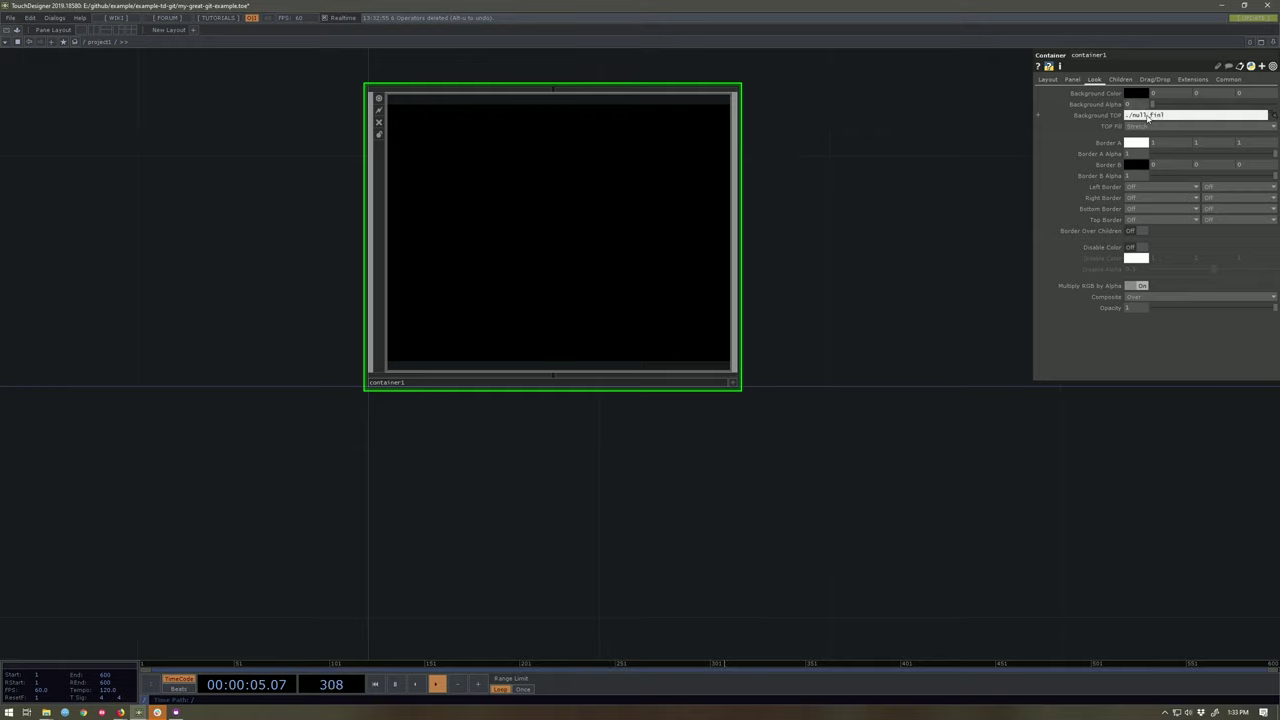
{"action": "key", "text": "Return"}
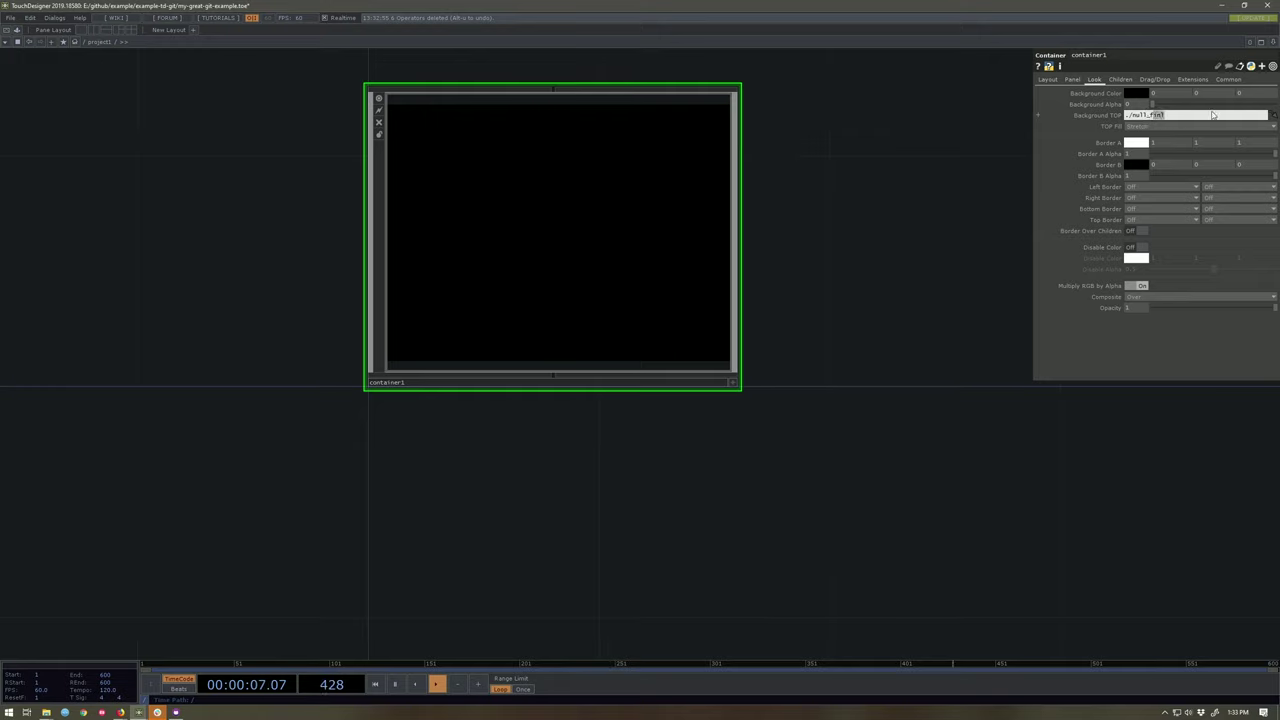
{"action": "key", "text": "Return"}
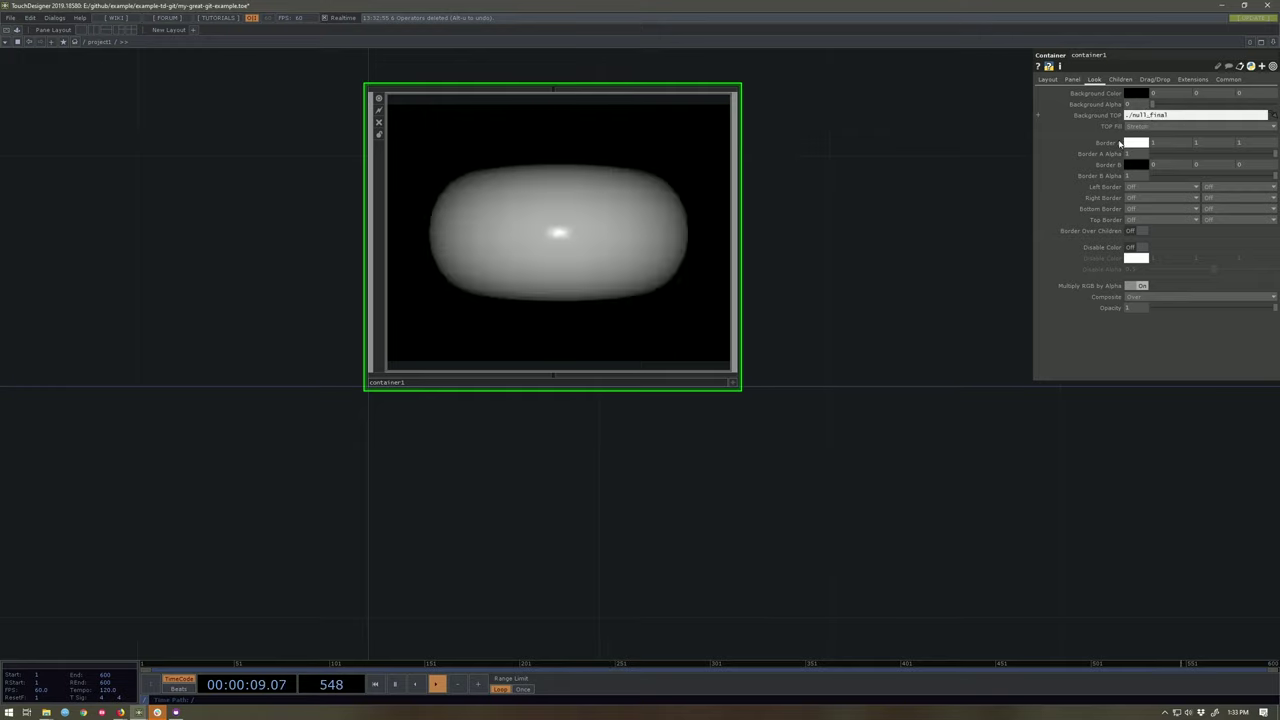
{"action": "left_click_drag", "start_coordinate": [873, 253], "coordinate": [619, 286]}
{"action": "scroll", "coordinate": [853, 267], "scroll_direction": "down", "scroll_amount": 3}
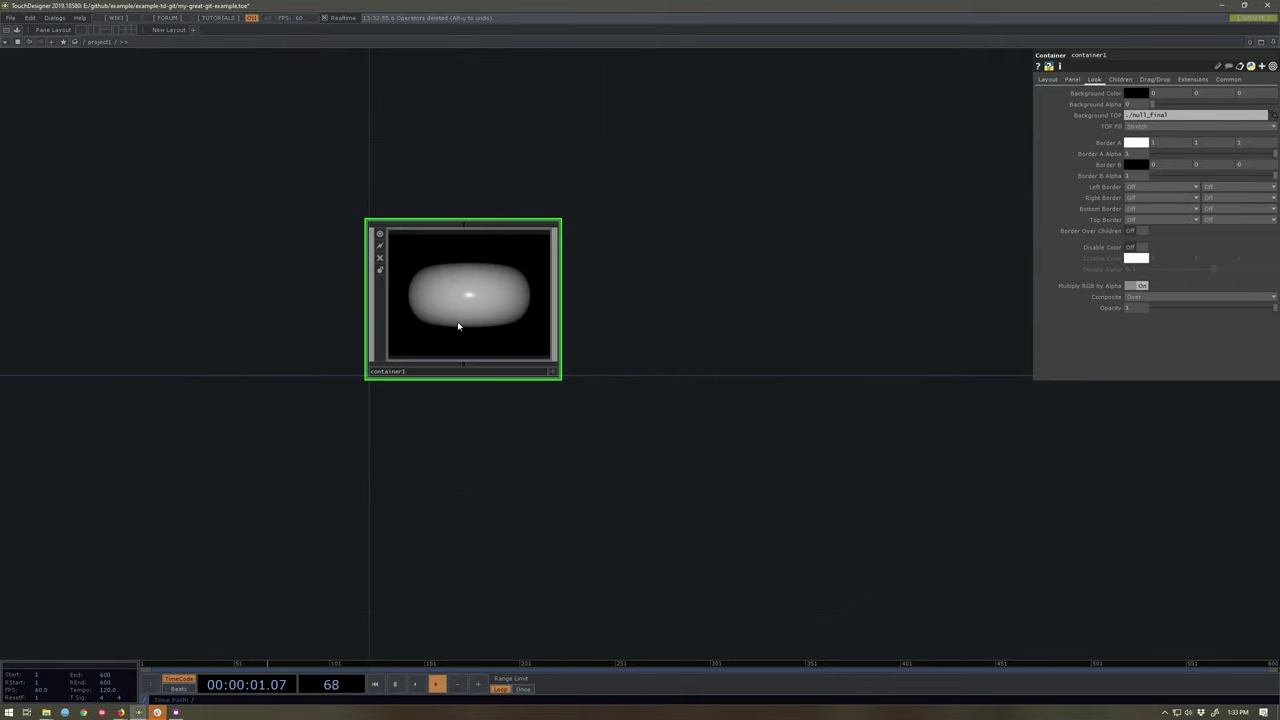
- Save container1 as container1.tox in a newly created ext-tox folder
{"action": "right_click", "coordinate": [506, 304]}
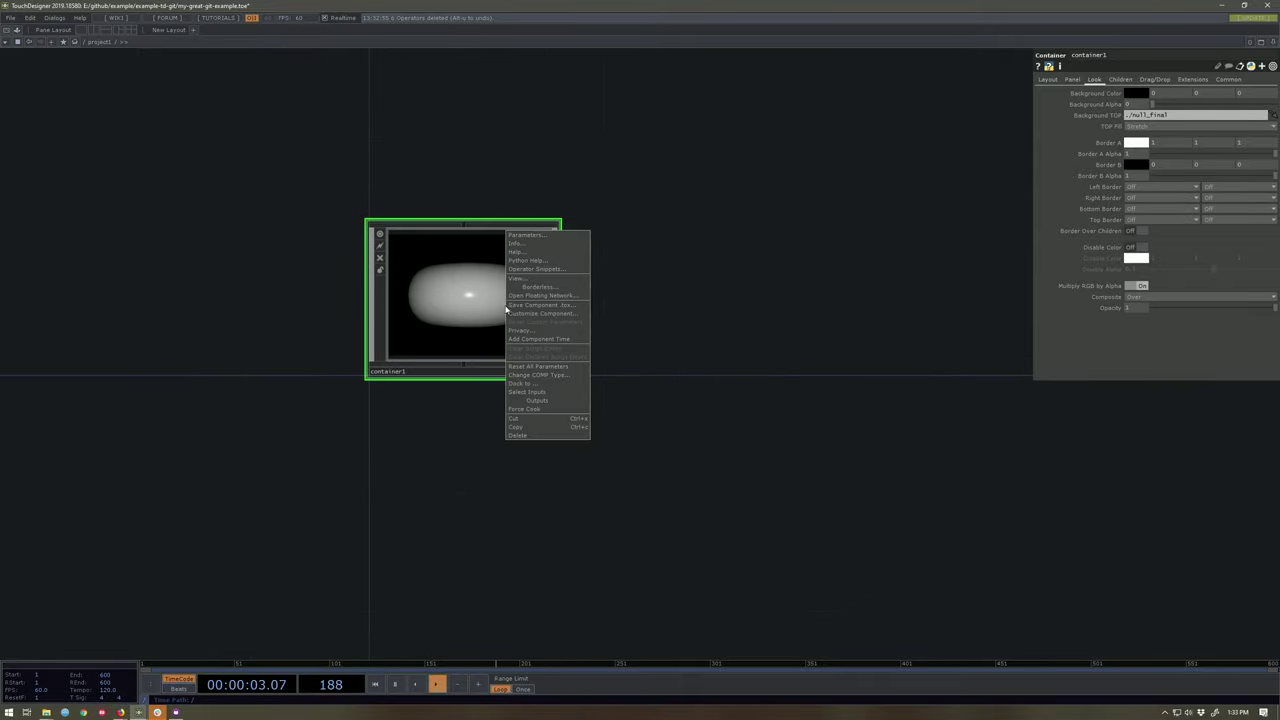
{"action": "left_click", "coordinate": [527, 305]}
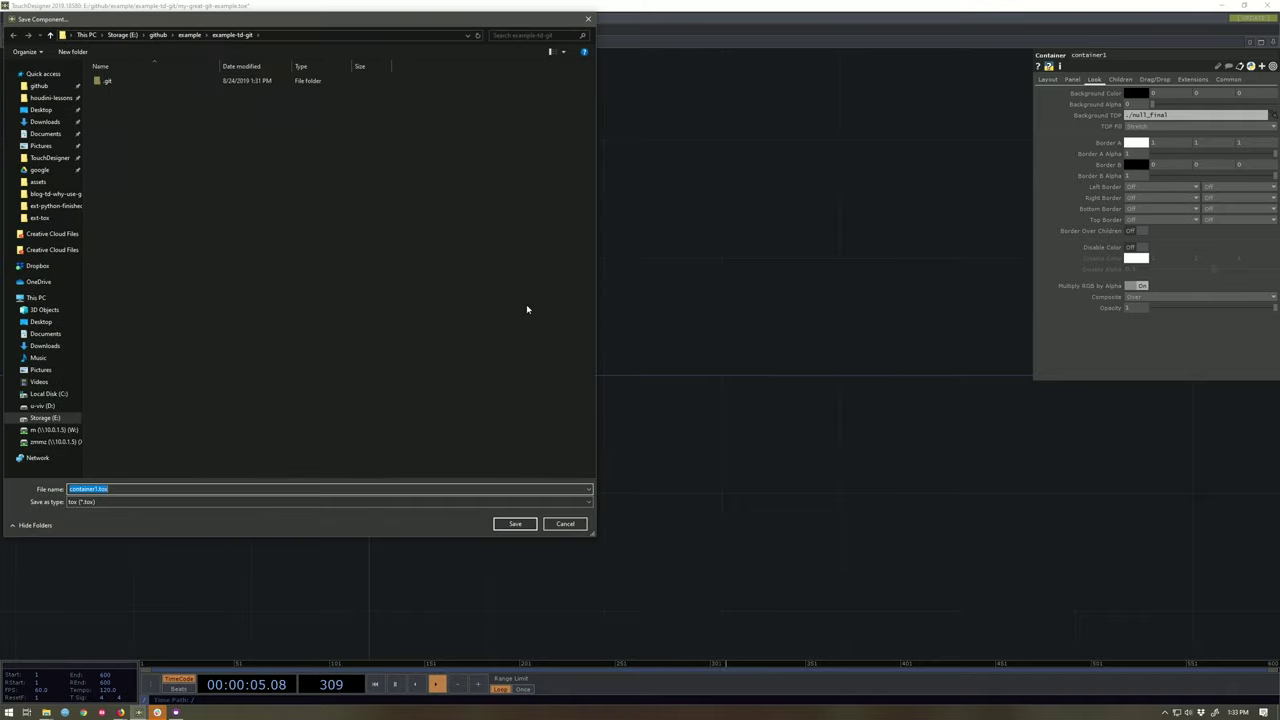
{"action": "right_click", "coordinate": [175, 283]}
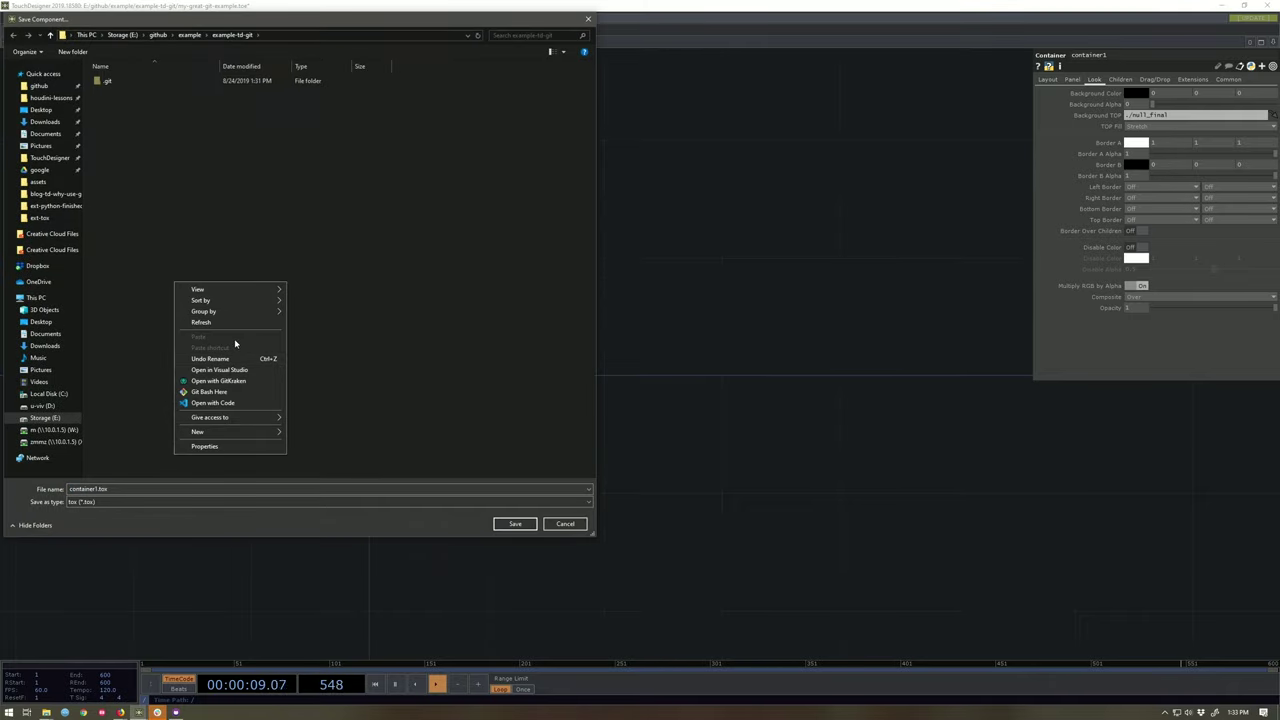
{"action": "mouse_move", "coordinate": [239, 436]}
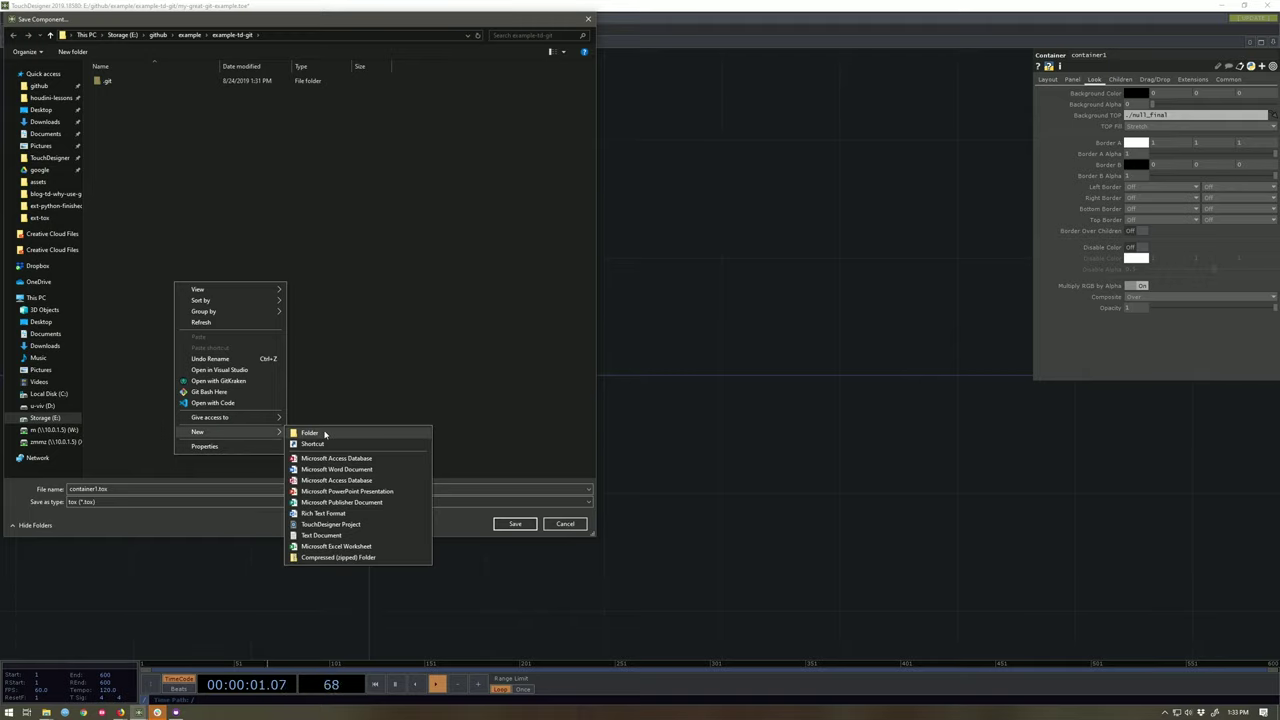
{"action": "left_click", "coordinate": [322, 432]}
{"action": "type", "text": "ext-tox"}
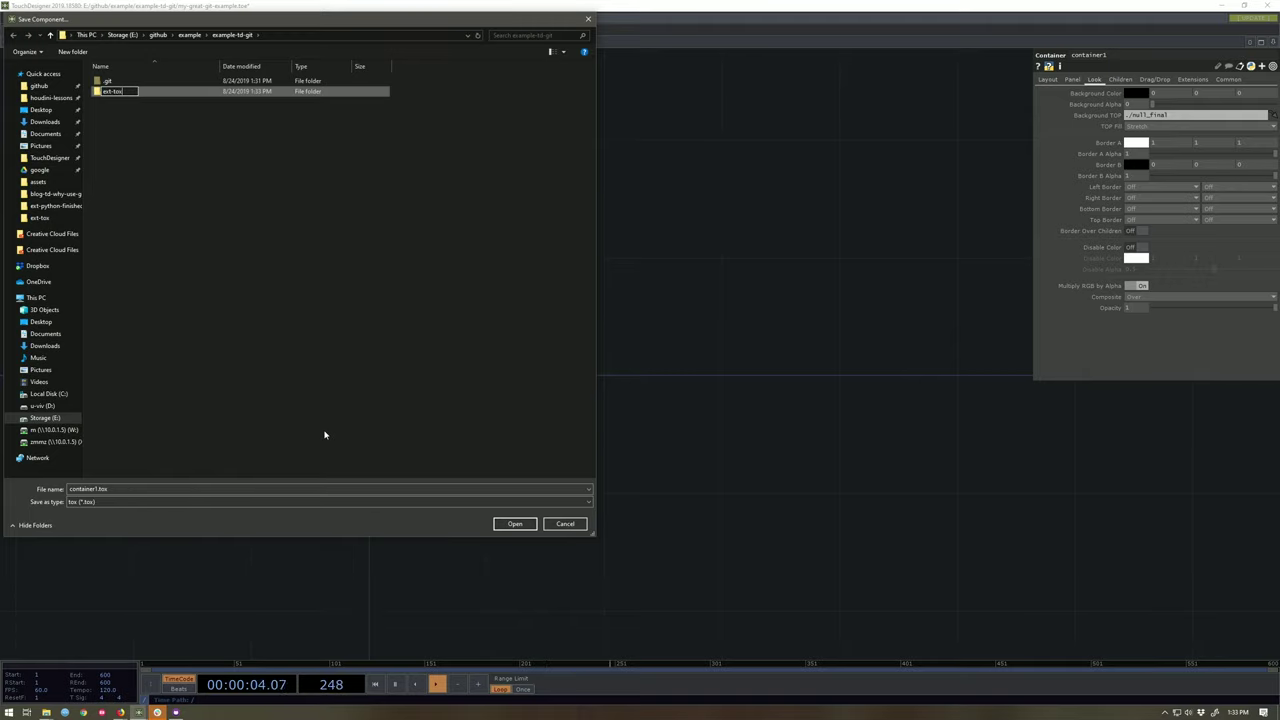
{"action": "key", "text": "Return"}
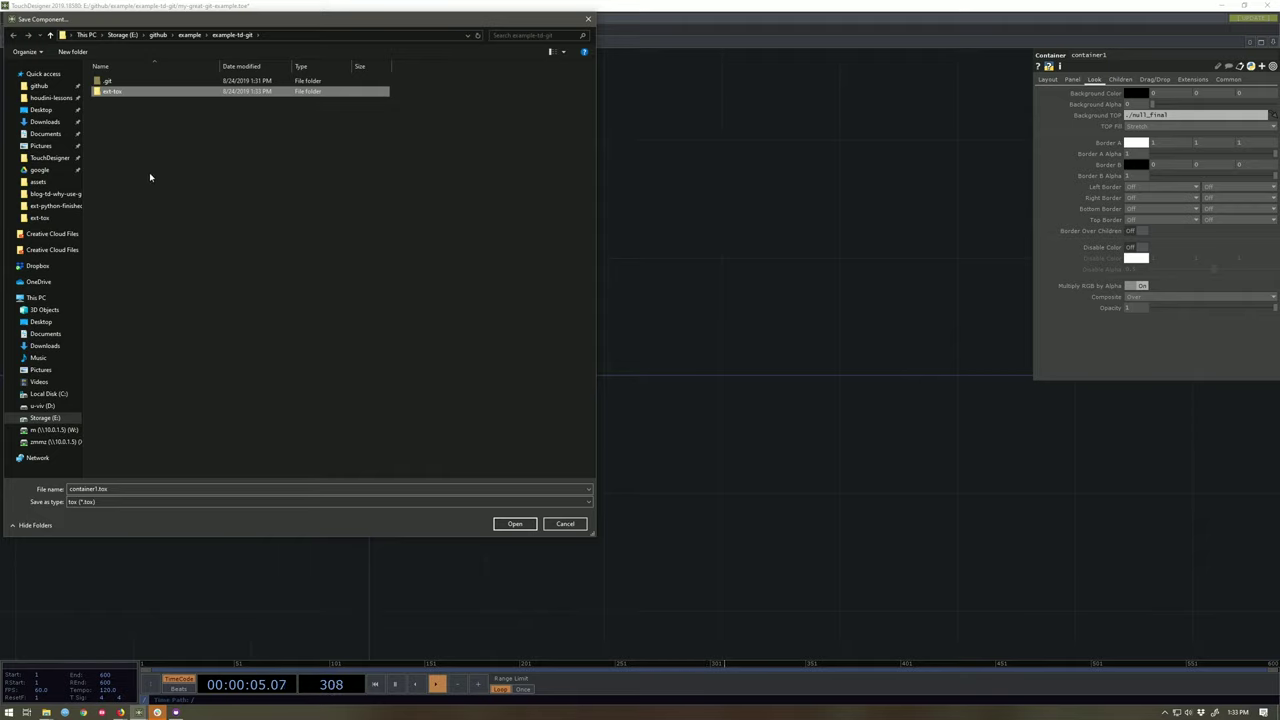
{"action": "left_click", "coordinate": [514, 524]}
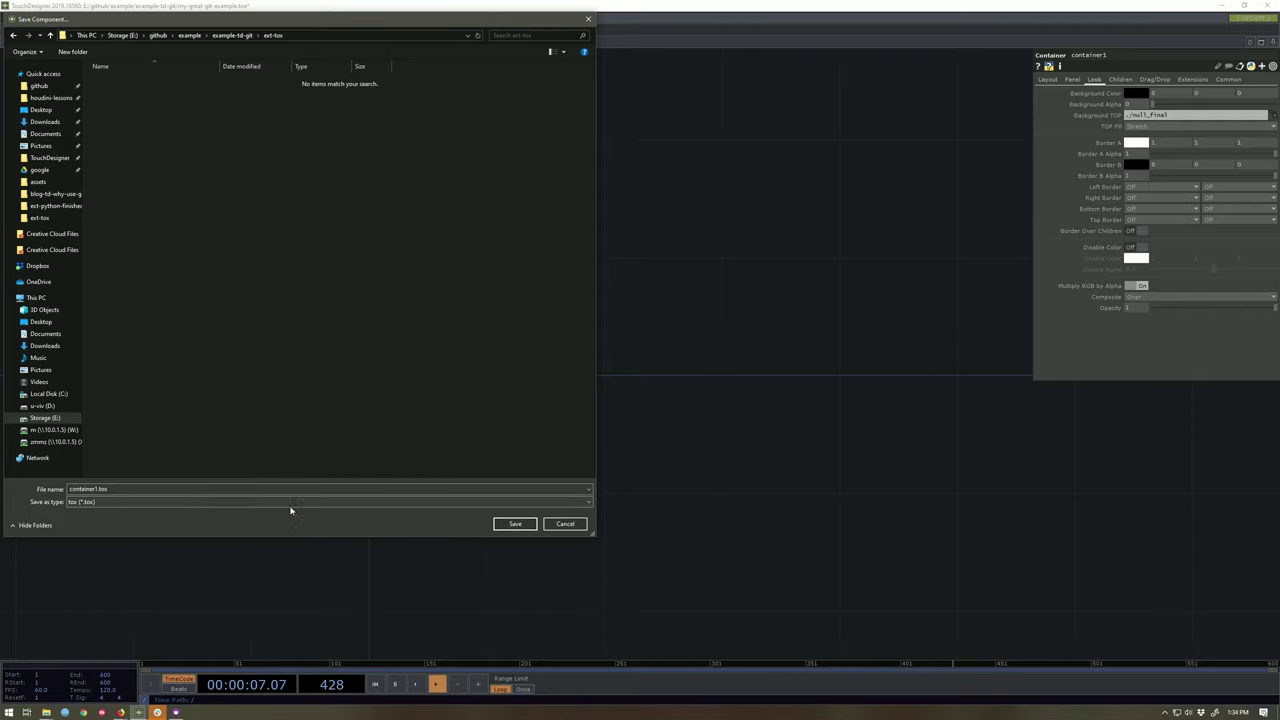
{"action": "left_click", "coordinate": [515, 524]}
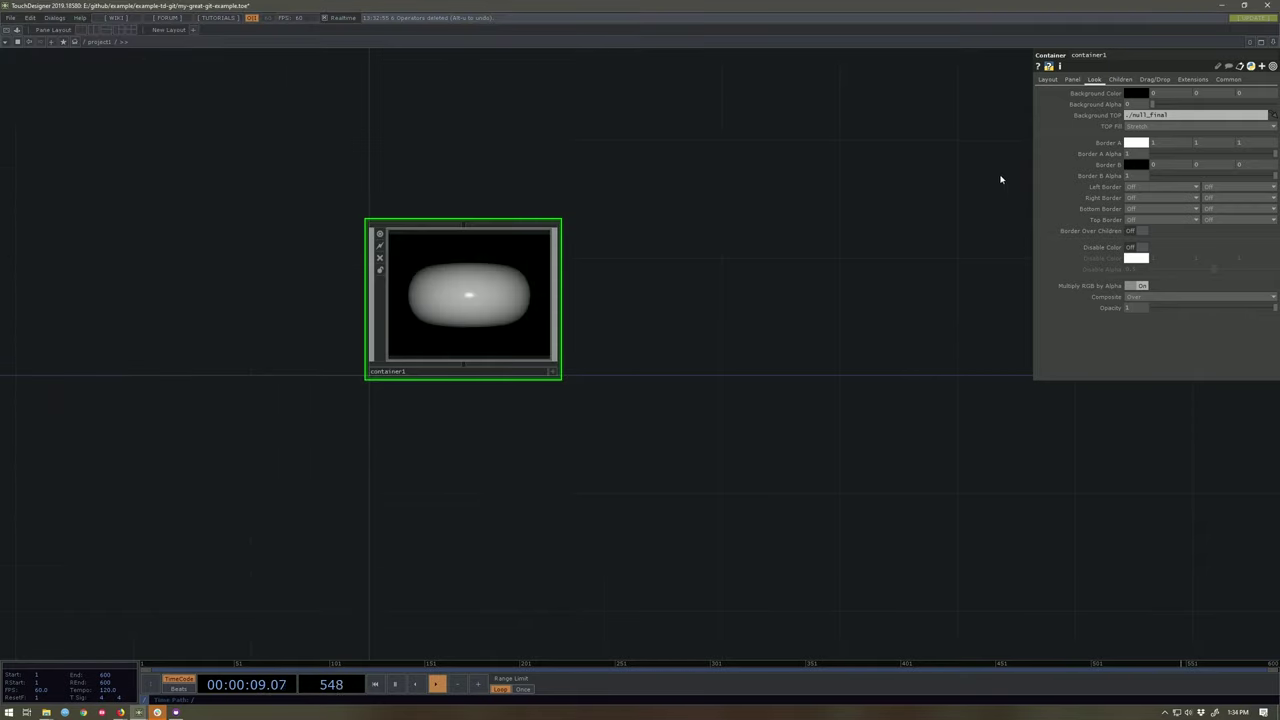
- Link container1's External .tox to ext-tox/container1.tox and turn Save Backup of External off
{"action": "left_click", "coordinate": [1228, 87]}
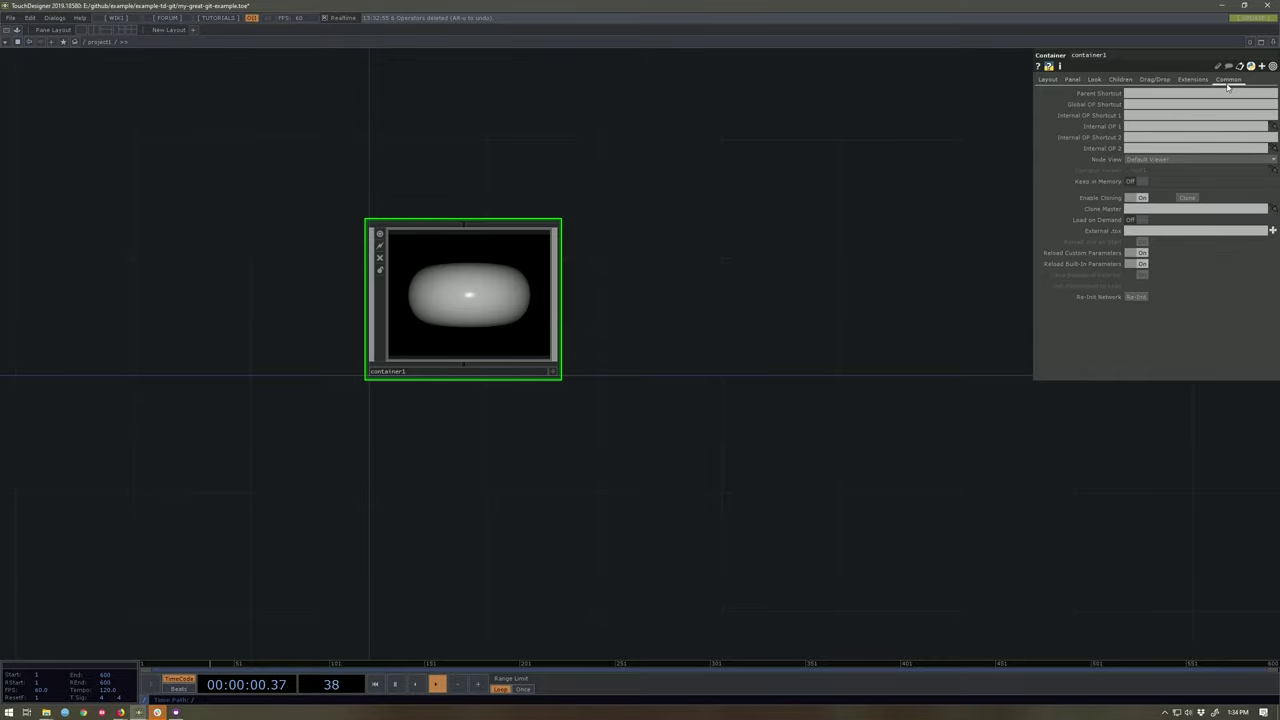
{"action": "left_click", "coordinate": [1273, 231]}
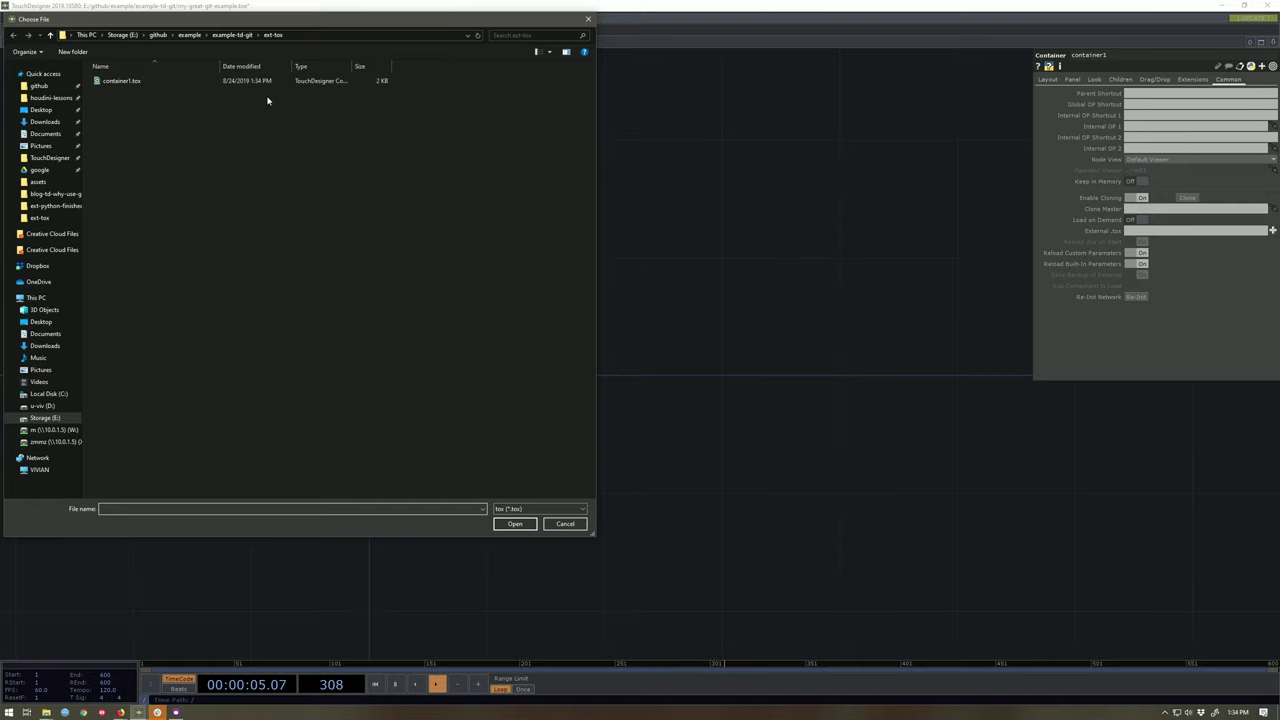
{"action": "left_click", "coordinate": [145, 82]}
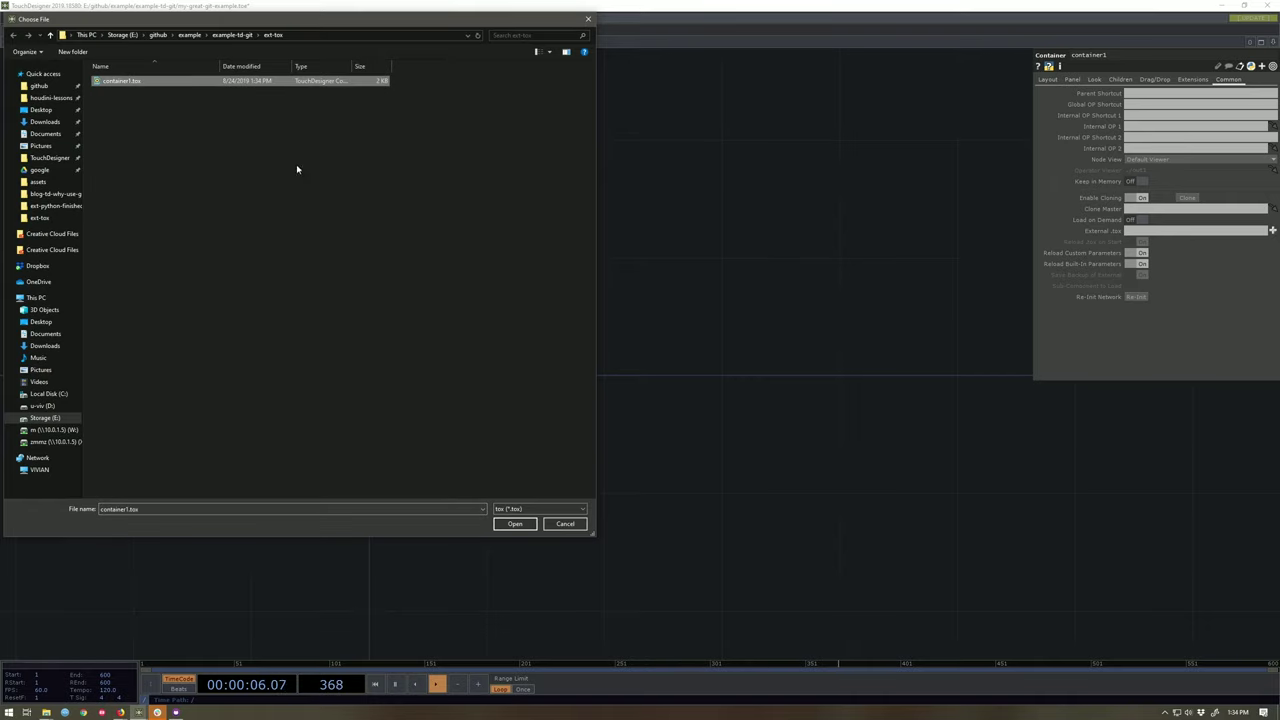
{"action": "left_click", "coordinate": [514, 524]}
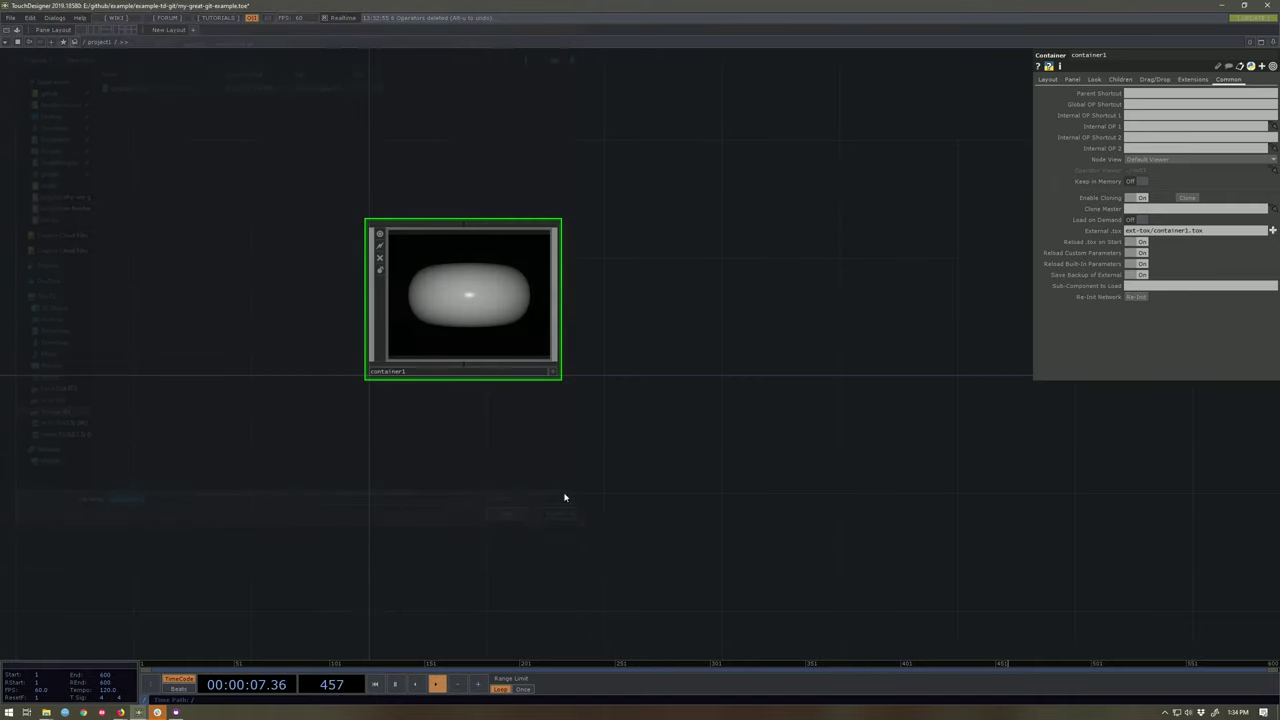
{"action": "left_click", "coordinate": [1139, 275]}
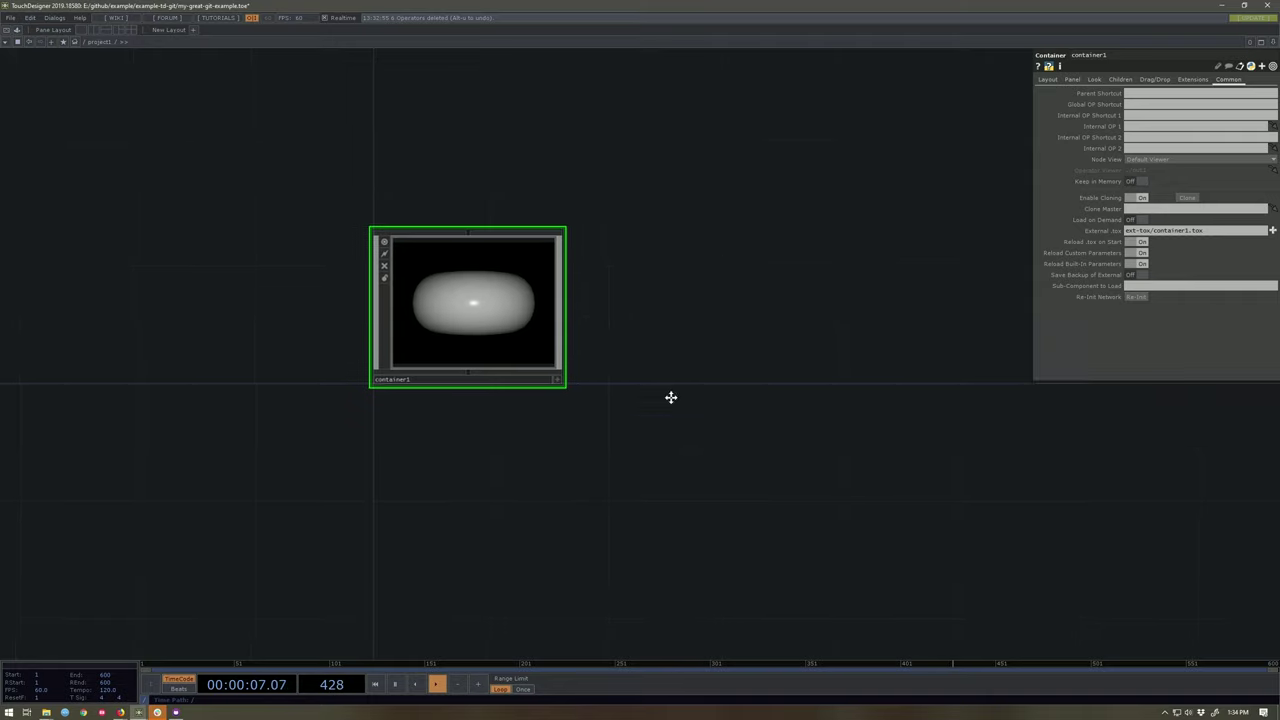
{"action": "left_click_drag", "start_coordinate": [706, 312], "coordinate": [610, 410]}
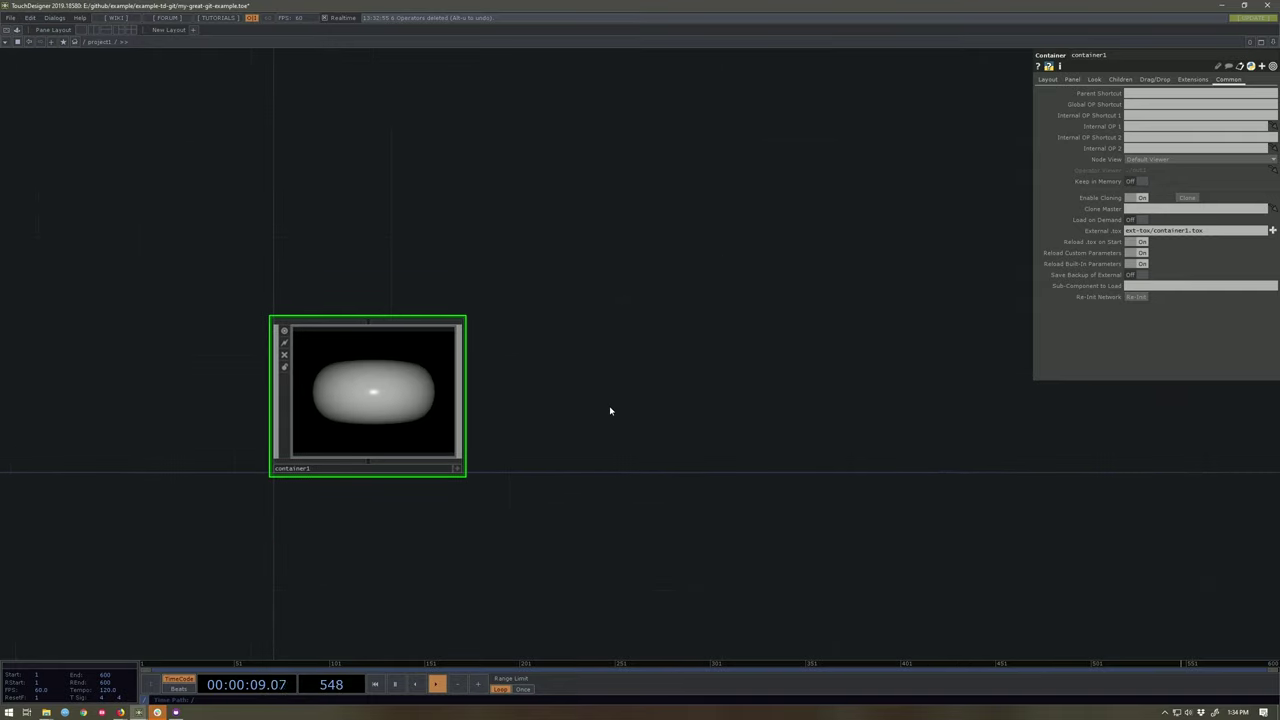
- Re-save container1.tox over the existing file, then save my-great-git-example.toe
{"action": "right_click", "coordinate": [415, 383]}
{"action": "left_click", "coordinate": [398, 352]}
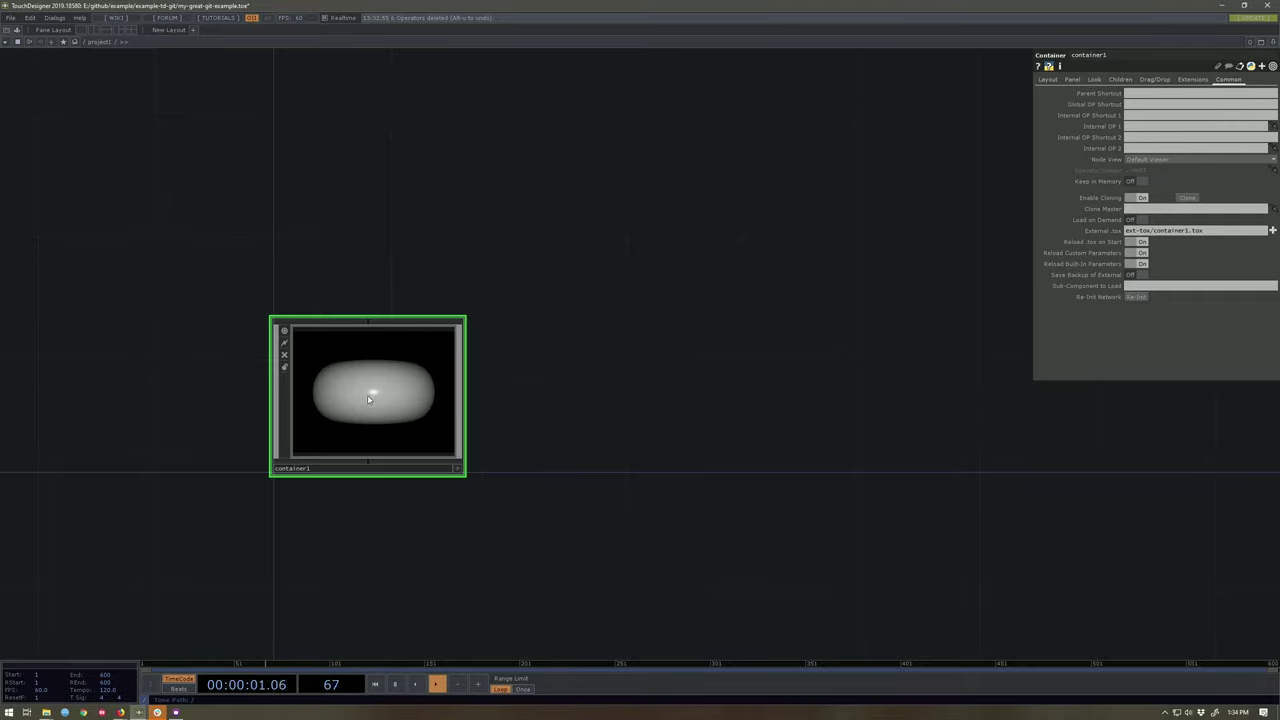
{"action": "right_click", "coordinate": [368, 398]}
{"action": "left_click", "coordinate": [387, 399]}
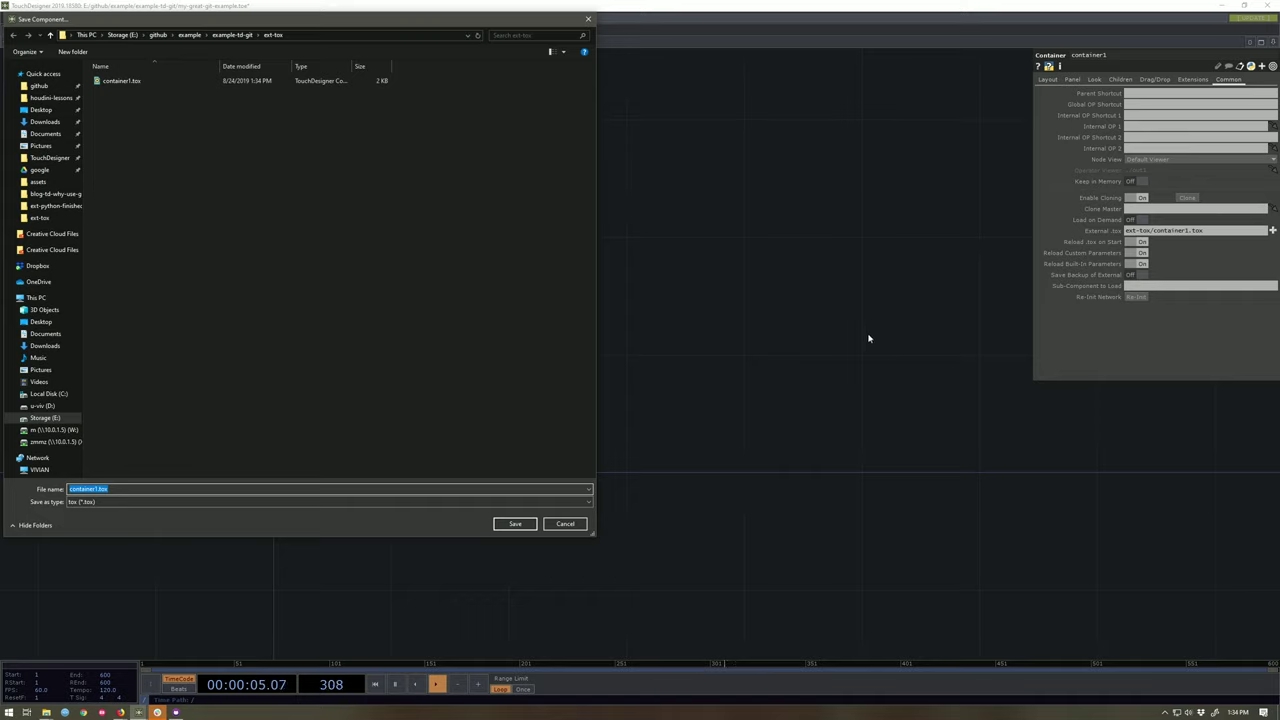
{"action": "left_click", "coordinate": [514, 523]}
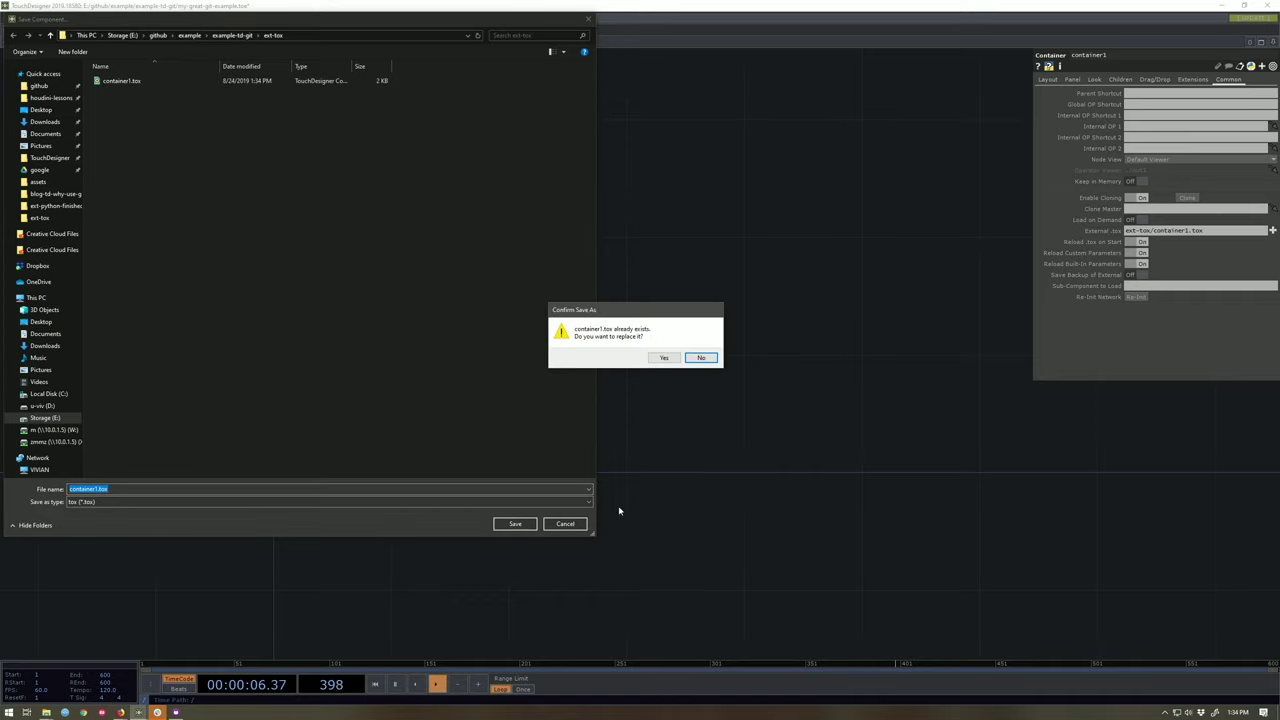
{"action": "left_click", "coordinate": [662, 357]}
{"action": "key", "text": "ctrl+s"}
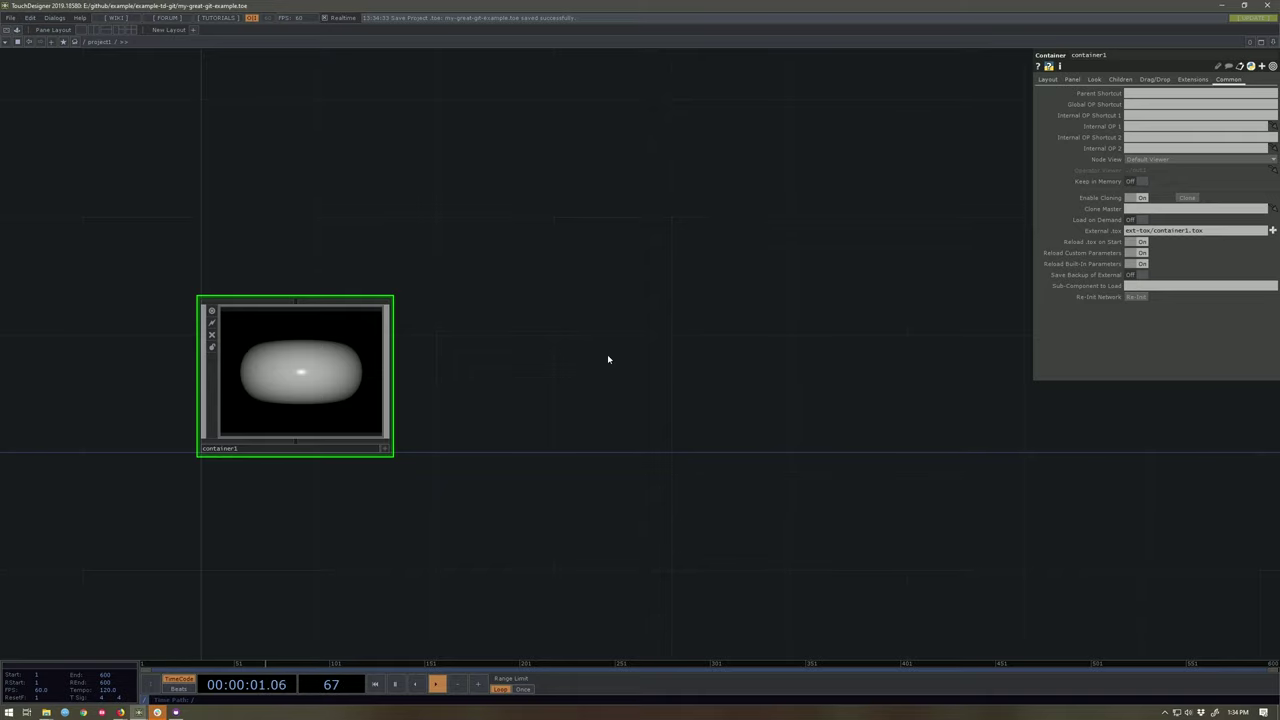
- In GitHub Desktop, enter the commit summary 'Updates to toe for externals'
{"action": "key", "text": "alt+Tab"}
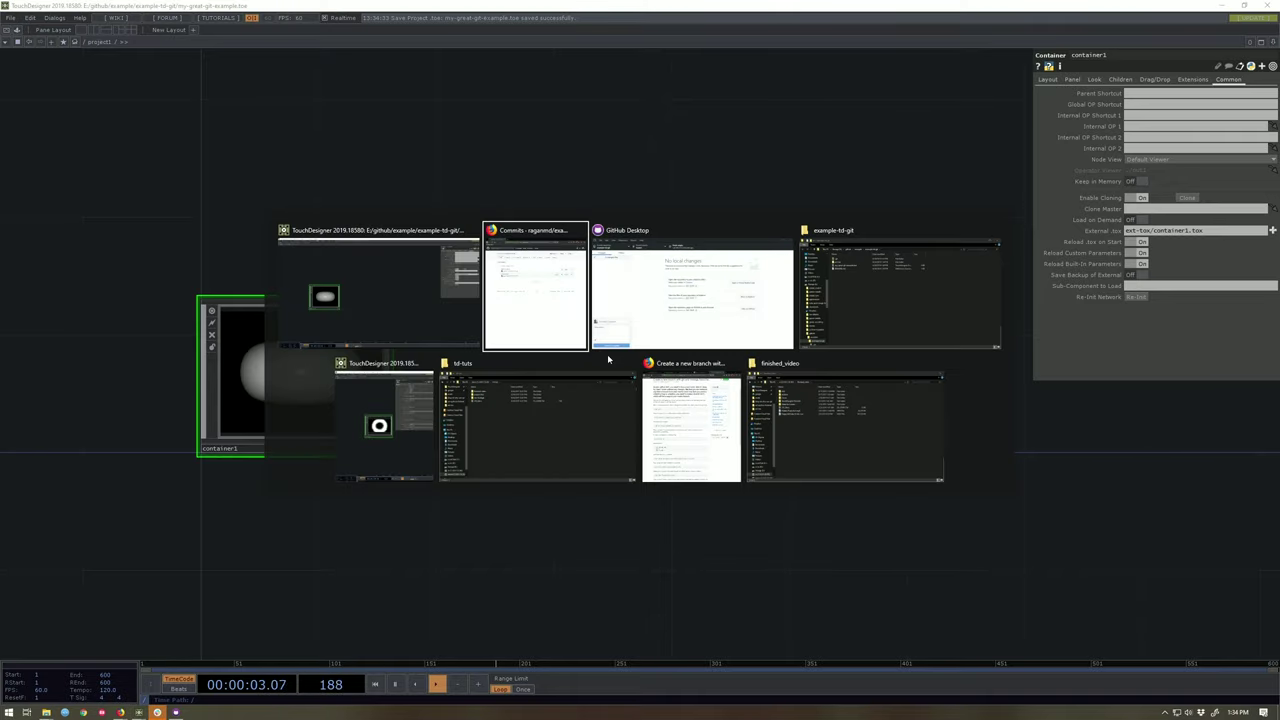
{"action": "key", "text": "alt+Tab"}
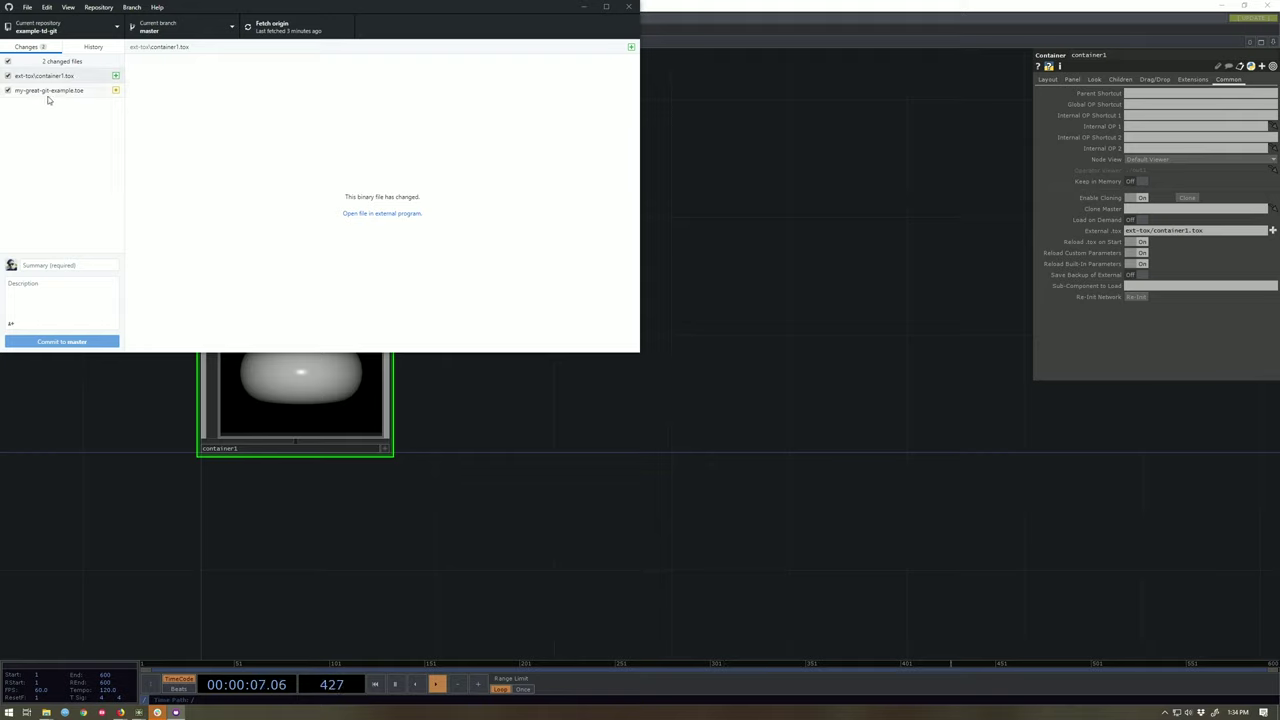
{"action": "left_click", "coordinate": [82, 264]}
{"action": "type", "text": "Ex"}
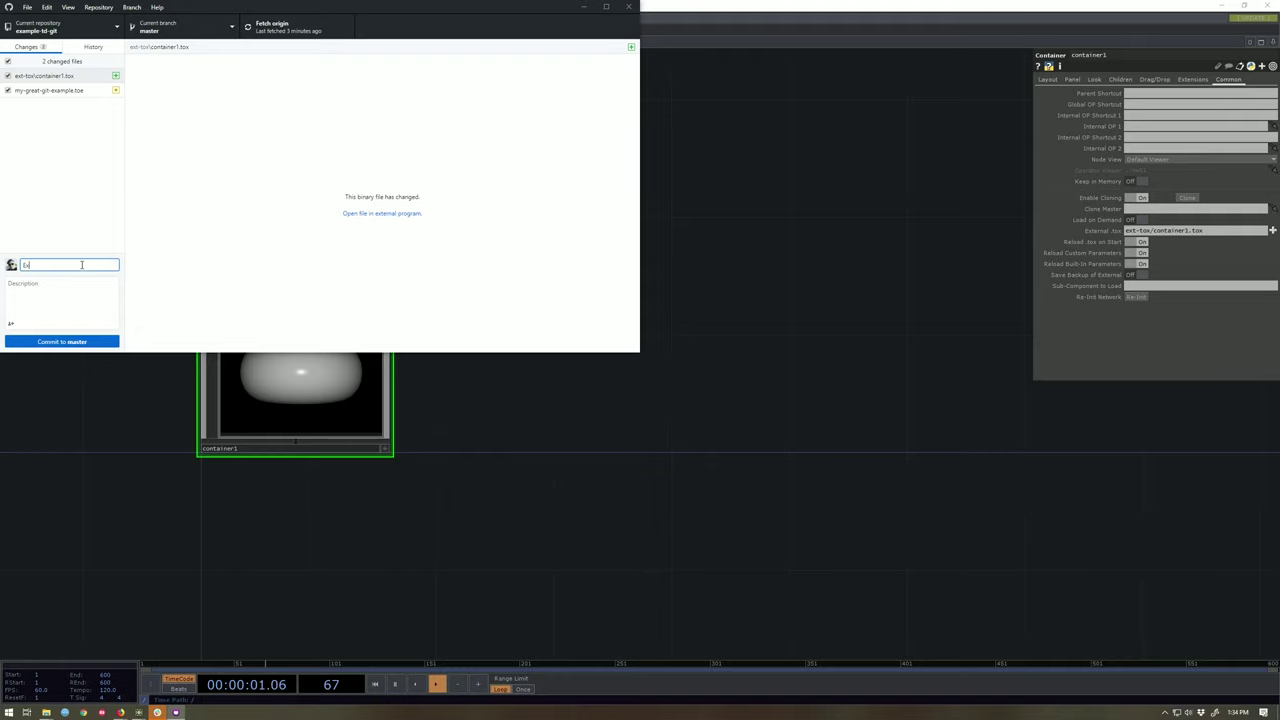
{"action": "type", "text": "t"}
{"action": "key", "text": "BackSpace"}
{"action": "key", "text": "BackSpace"}
{"action": "key", "text": "BackSpace"}
{"action": "type", "text": "Updates to toe for externals"}
- Add description 'Externalized container Saved toe with adjustments', commit to master and push to origin
{"action": "key", "text": "Tab"}
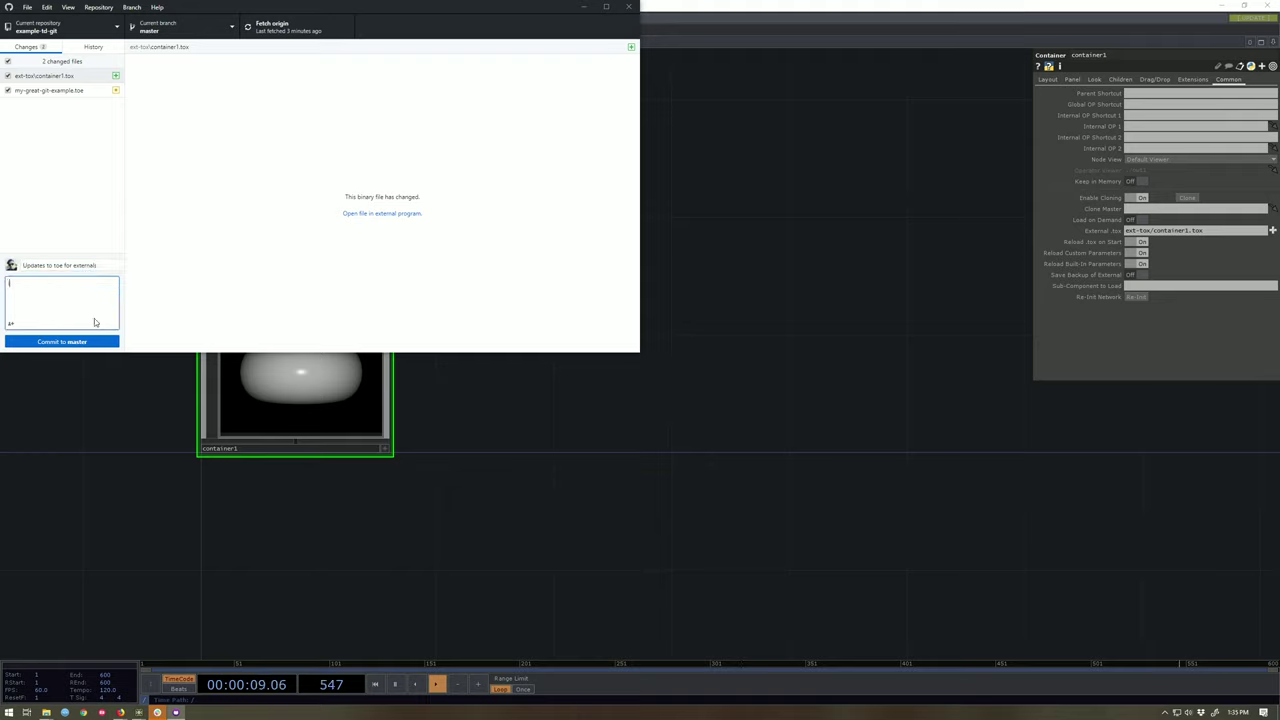
{"action": "type", "text": "Extern"}
{"action": "type", "text": "alized container "}
{"action": "type", "text": "Saved"}
{"action": "type", "text": " toe with"}
{"action": "type", "text": " adjustments"}
{"action": "left_click", "coordinate": [92, 342]}
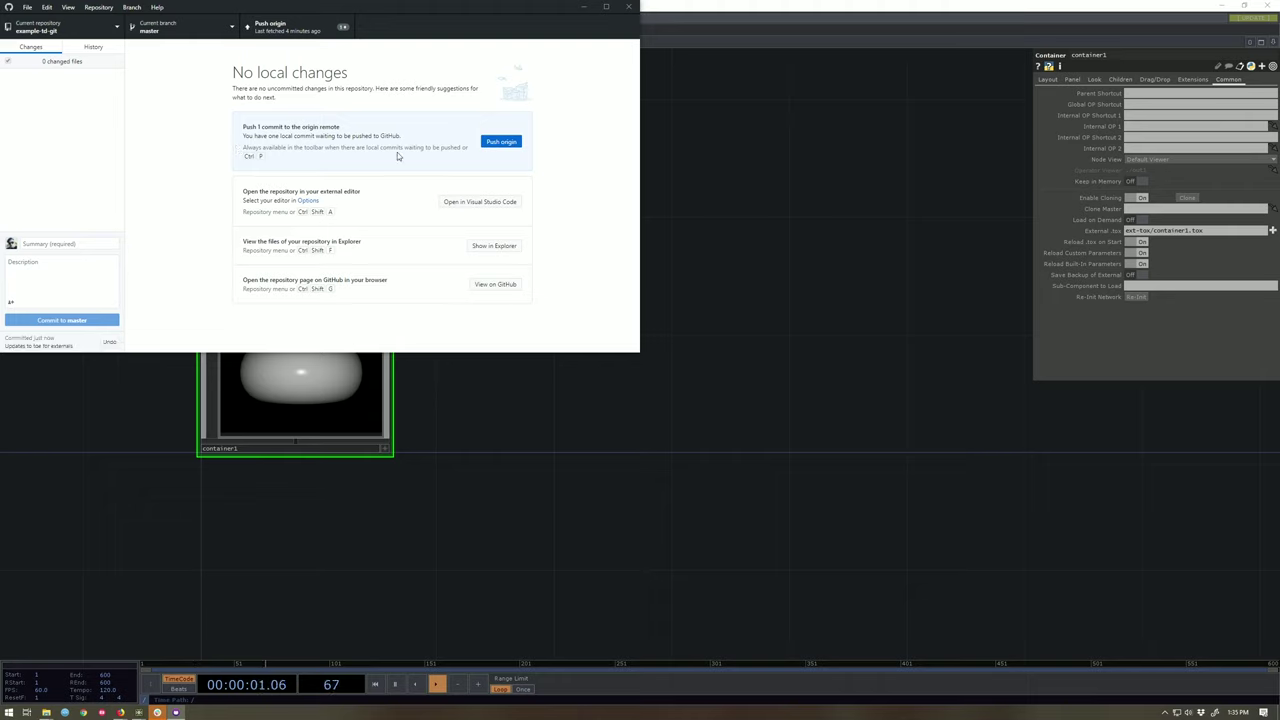
{"action": "left_click", "coordinate": [502, 145]}
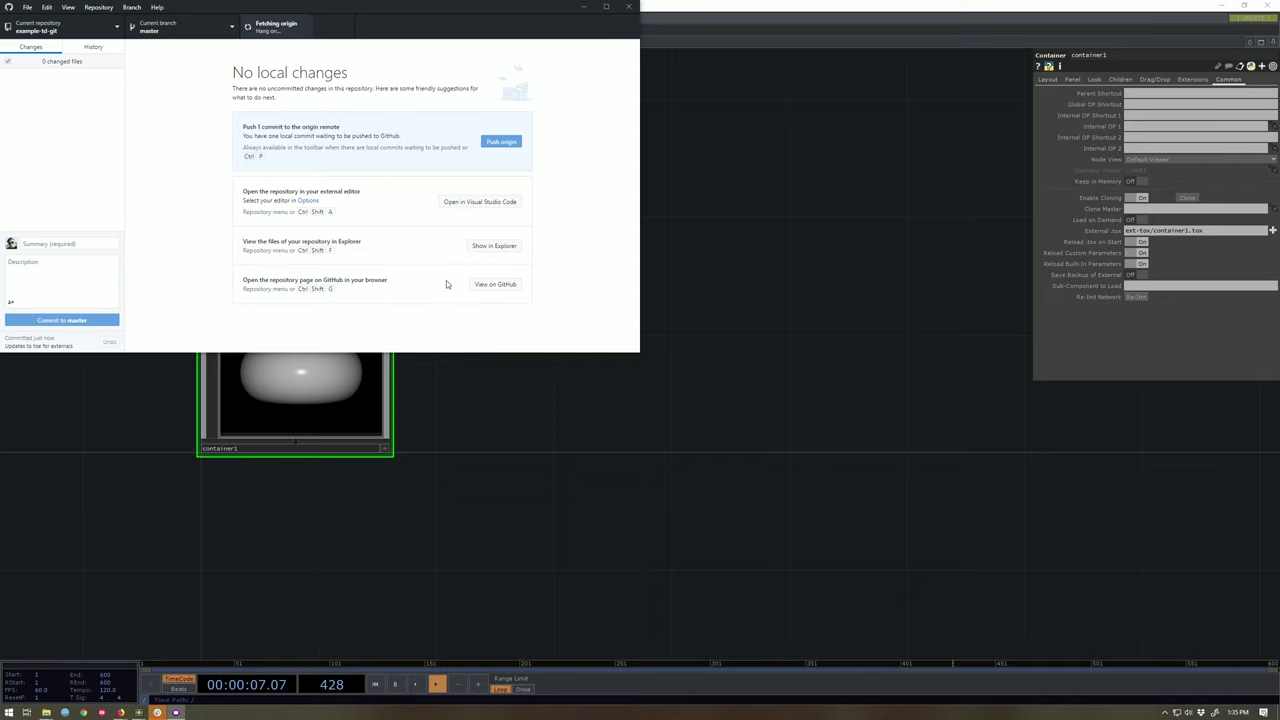
- View the repository's three commits on GitHub, then return to TouchDesigner
{"action": "key", "text": "alt+Tab"}
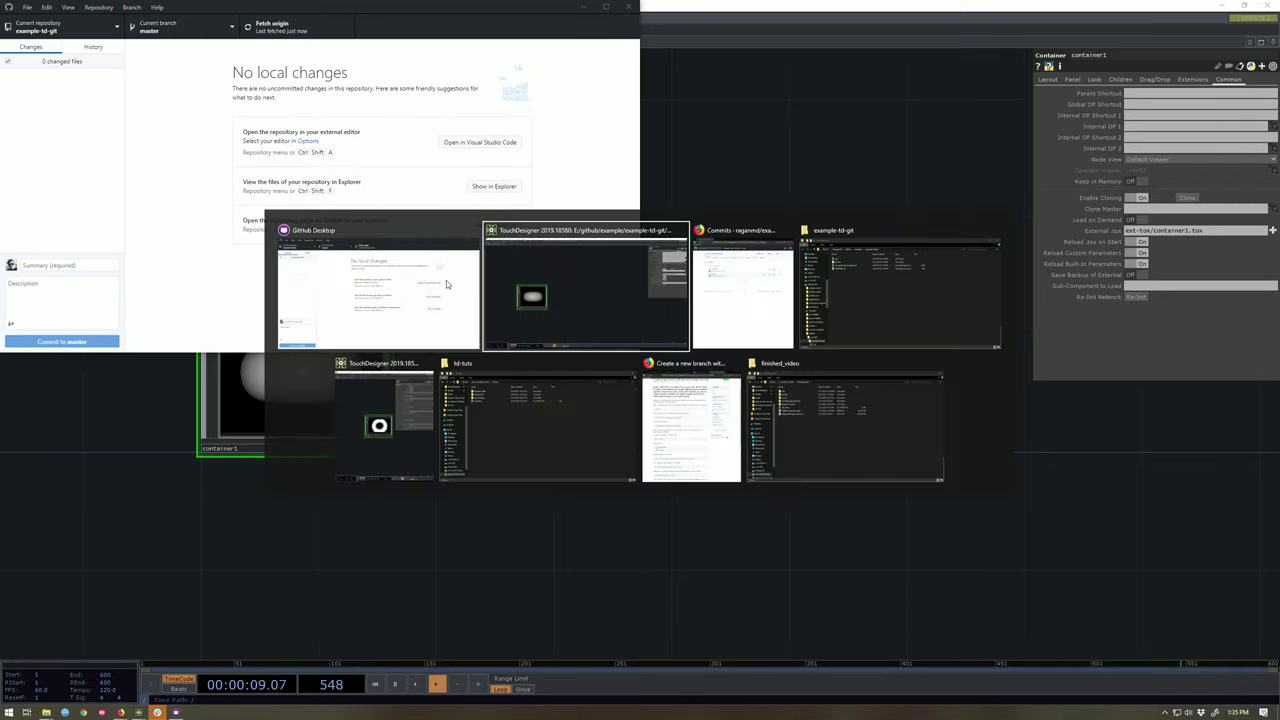
{"action": "key", "text": "alt+Tab"}
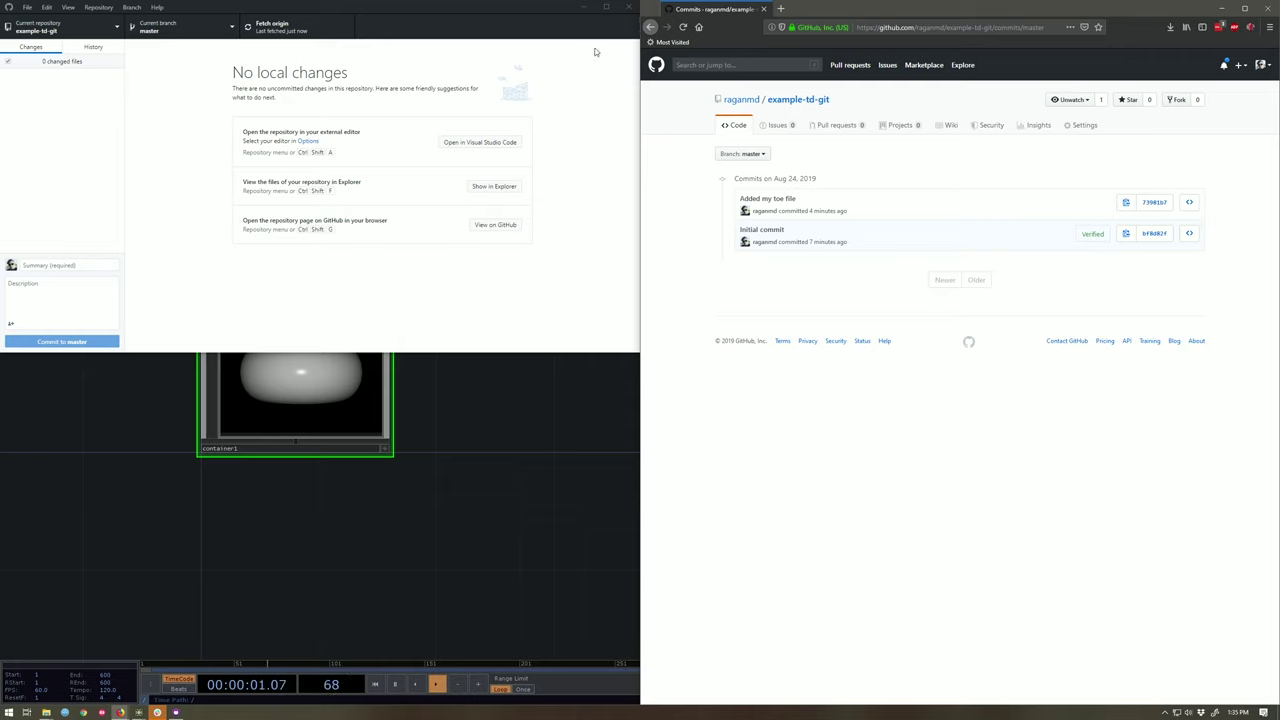
{"action": "left_click", "coordinate": [737, 125]}
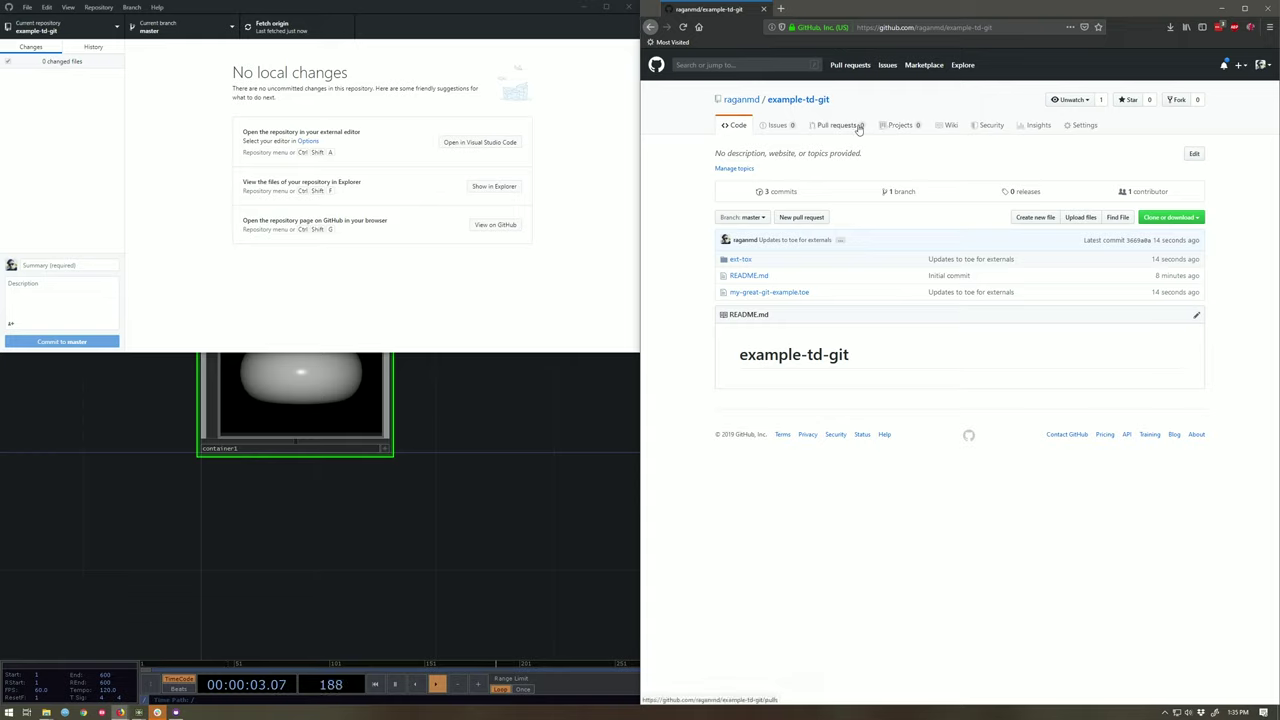
{"action": "left_click", "coordinate": [784, 194]}
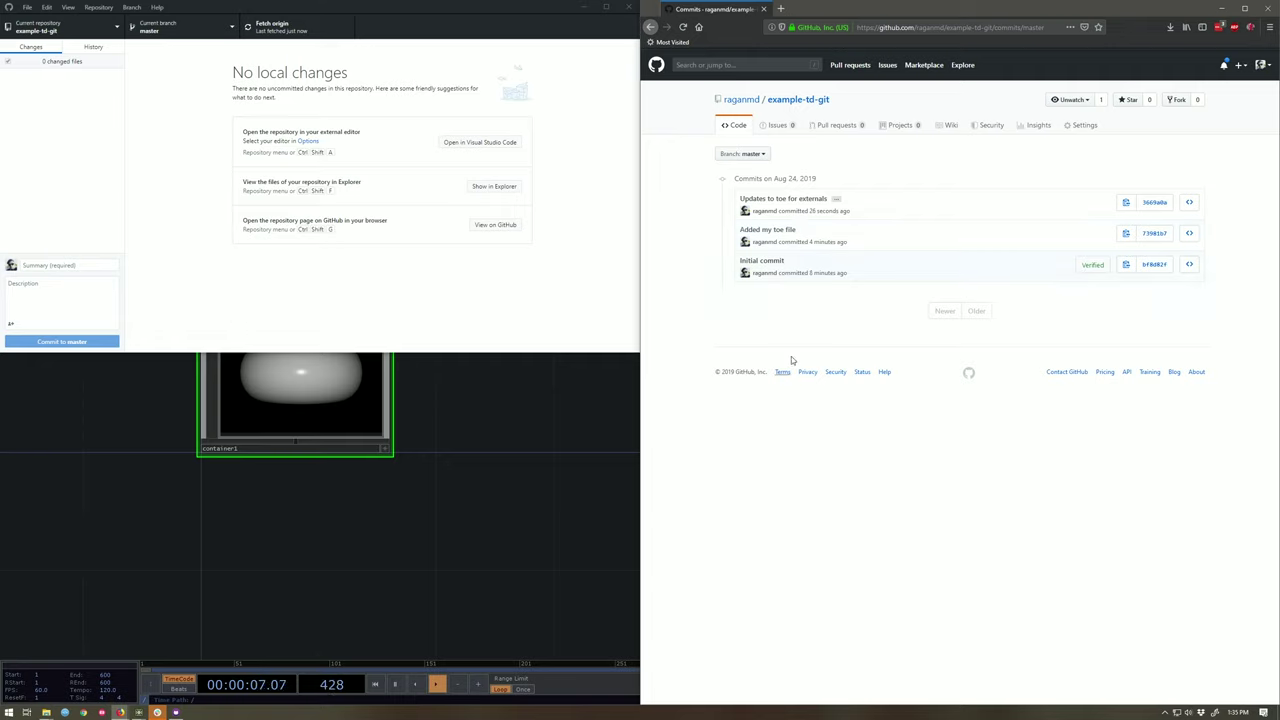
{"action": "left_click", "coordinate": [590, 447]}
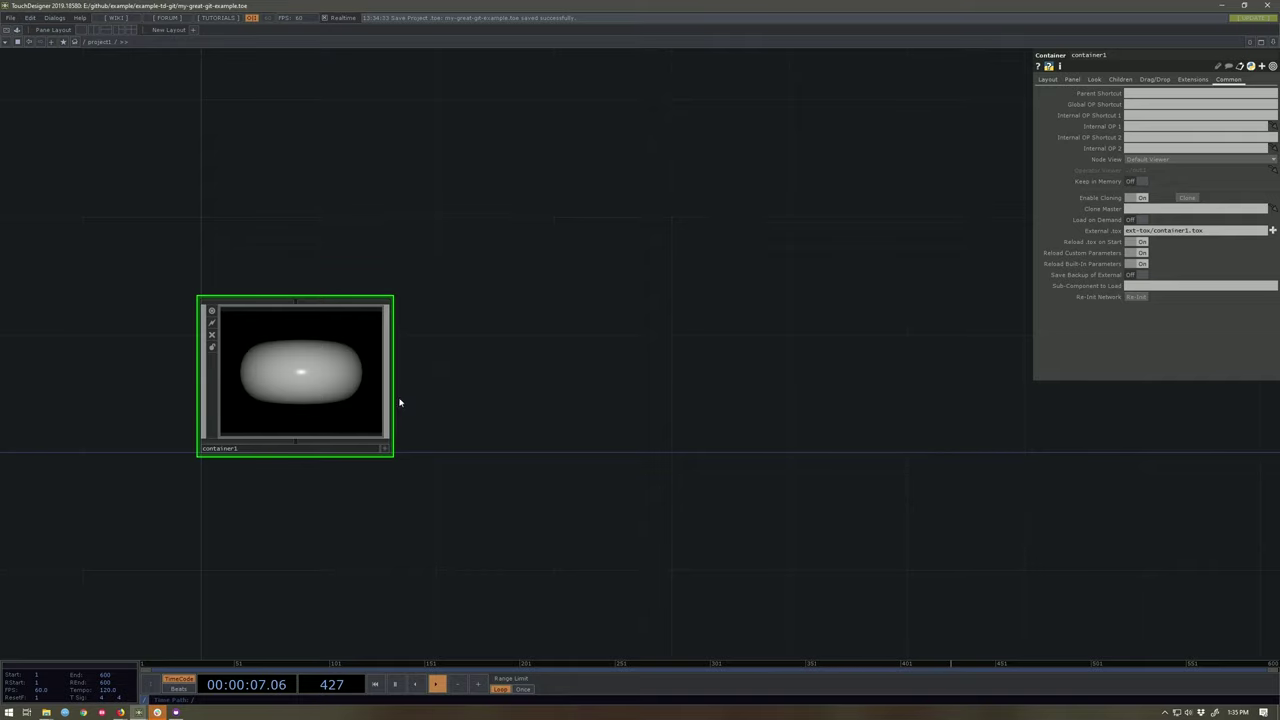
- Set container1's Layout Width to 1280 and Height to 720
{"action": "left_click_drag", "start_coordinate": [644, 347], "coordinate": [749, 331]}
{"action": "scroll", "coordinate": [720, 336], "scroll_direction": "up", "scroll_amount": 3}
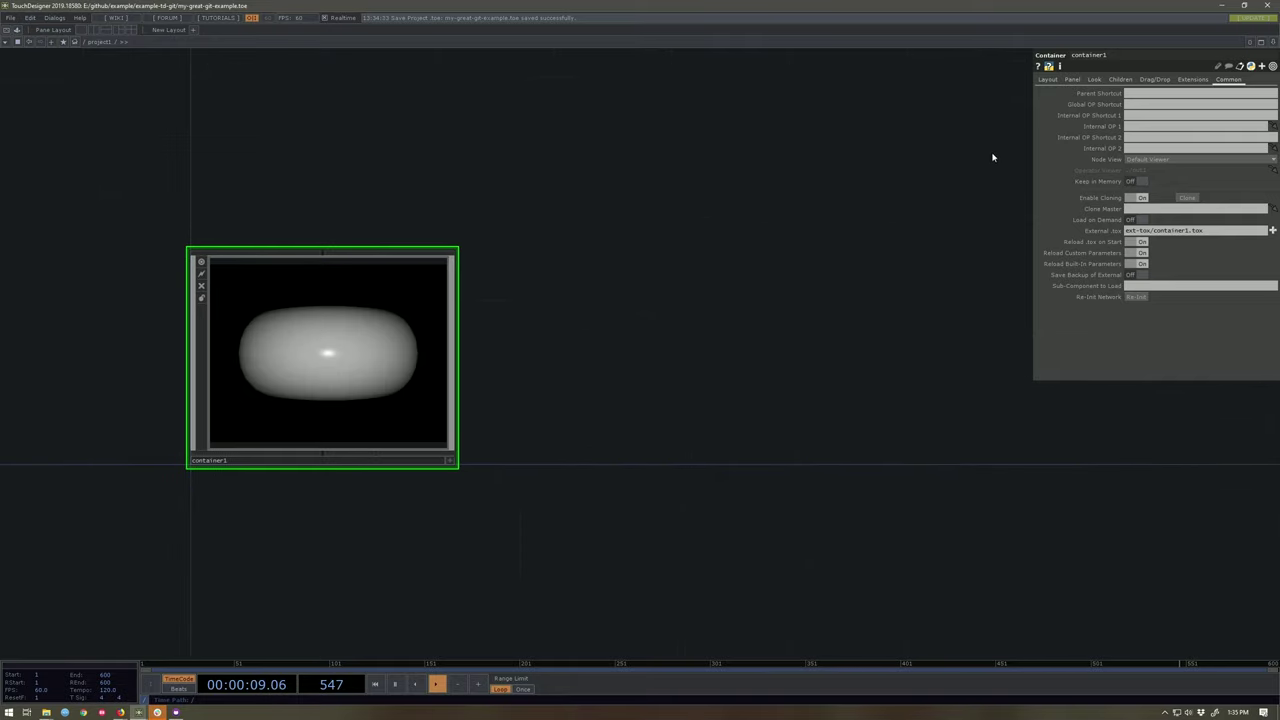
{"action": "left_click", "coordinate": [1047, 80]}
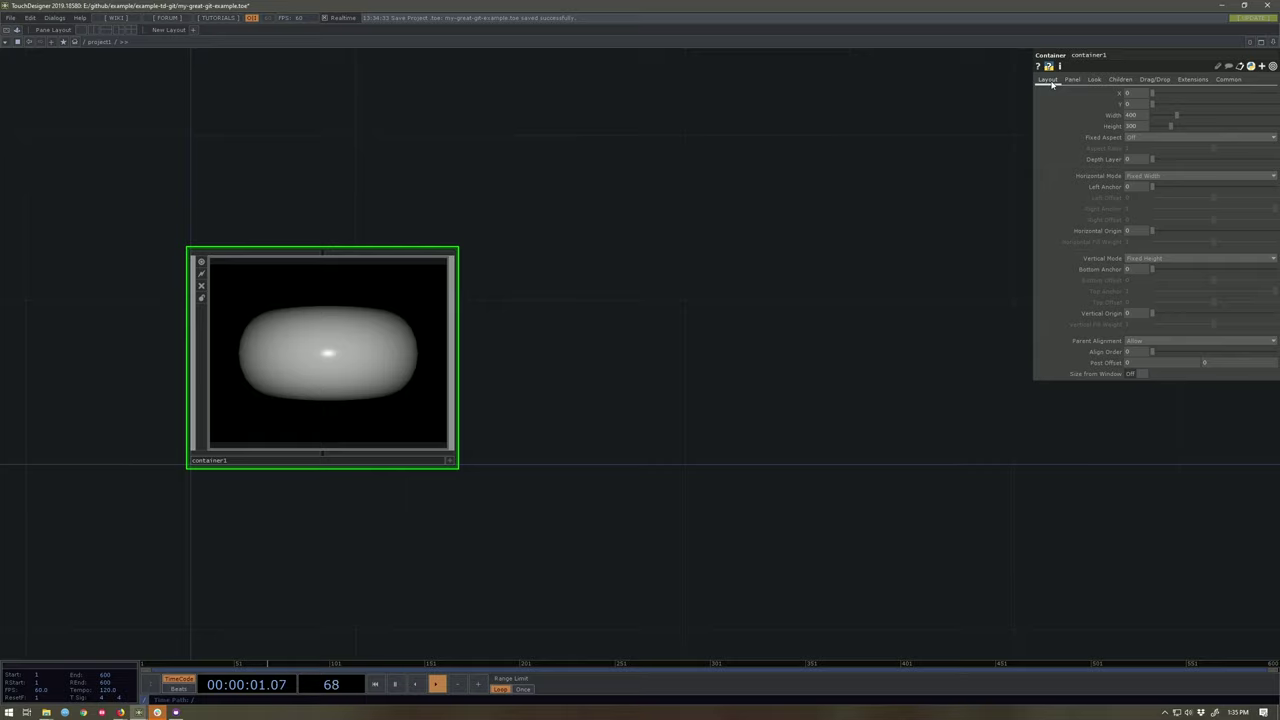
{"action": "left_click", "coordinate": [1131, 115]}
{"action": "type", "text": "1280"}
{"action": "key", "text": "Tab"}
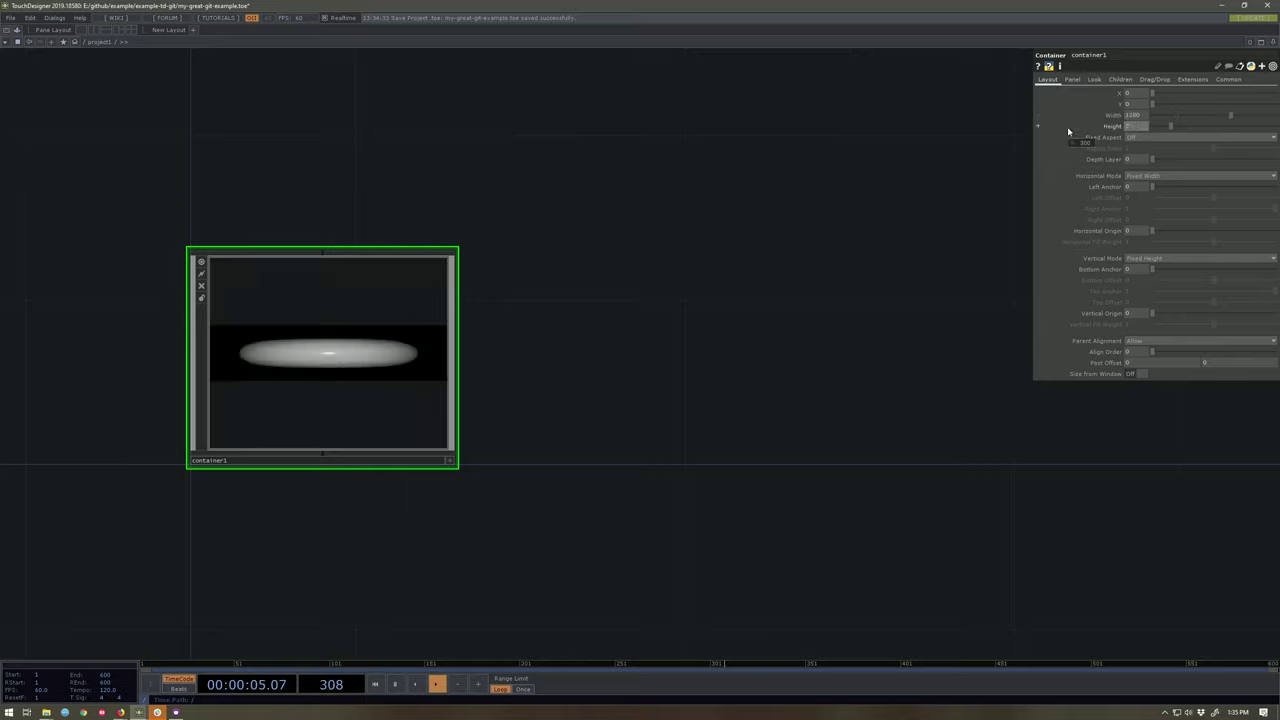
{"action": "type", "text": "720"}
{"action": "key", "text": "Return"}
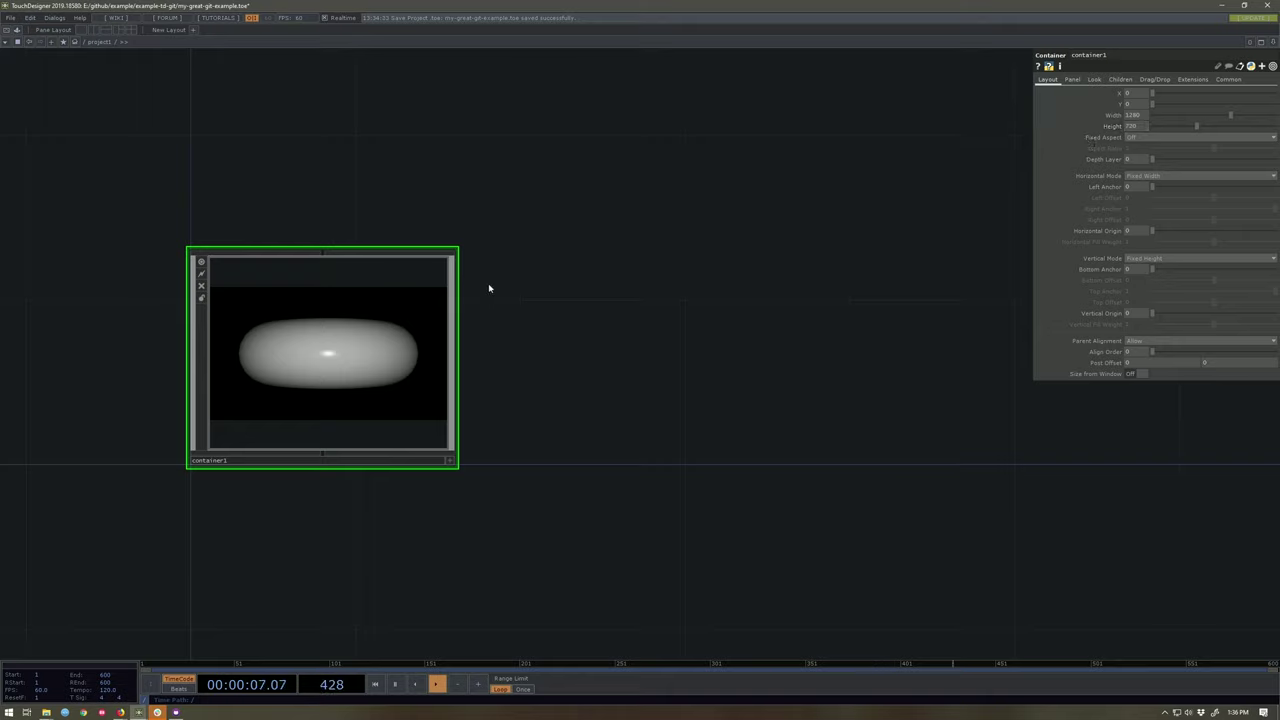
- Re-save container1.tox over the existing ext-tox copy and switch to GitHub Desktop
{"action": "right_click", "coordinate": [337, 378]}
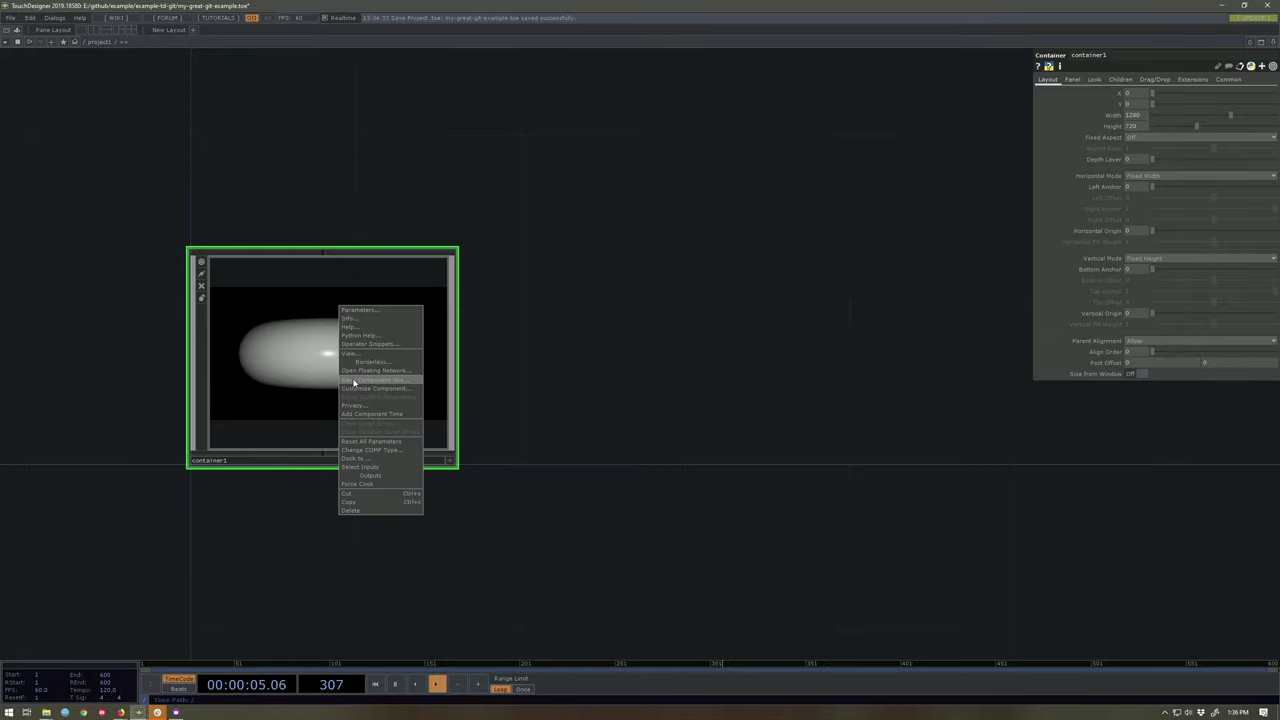
{"action": "left_click", "coordinate": [354, 382]}
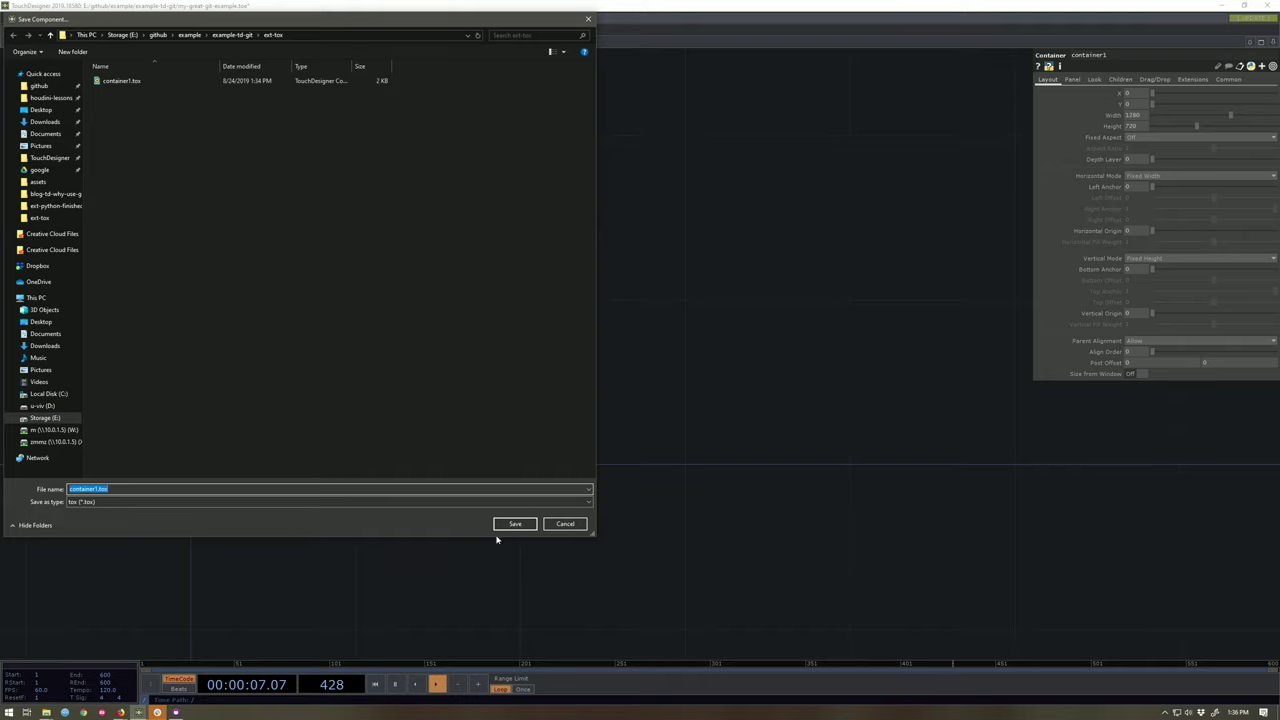
{"action": "left_click", "coordinate": [512, 524]}
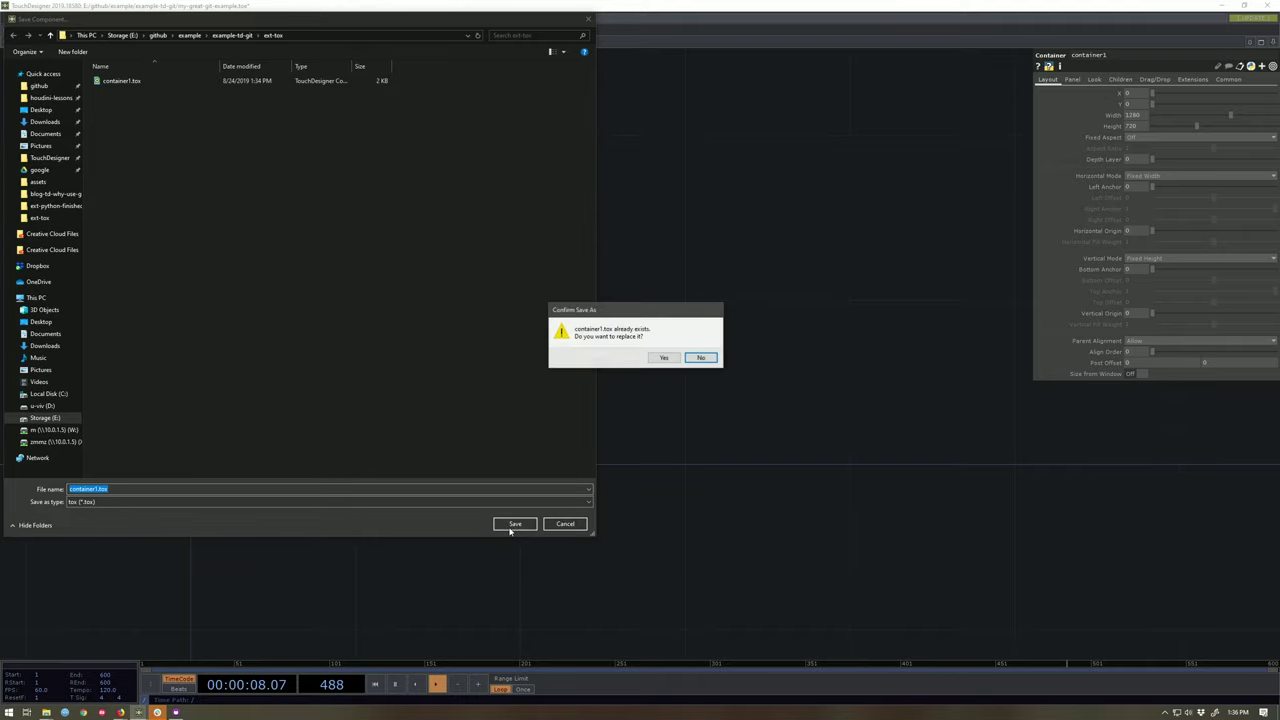
{"action": "left_click", "coordinate": [664, 358]}
{"action": "key", "text": "alt+Tab"}
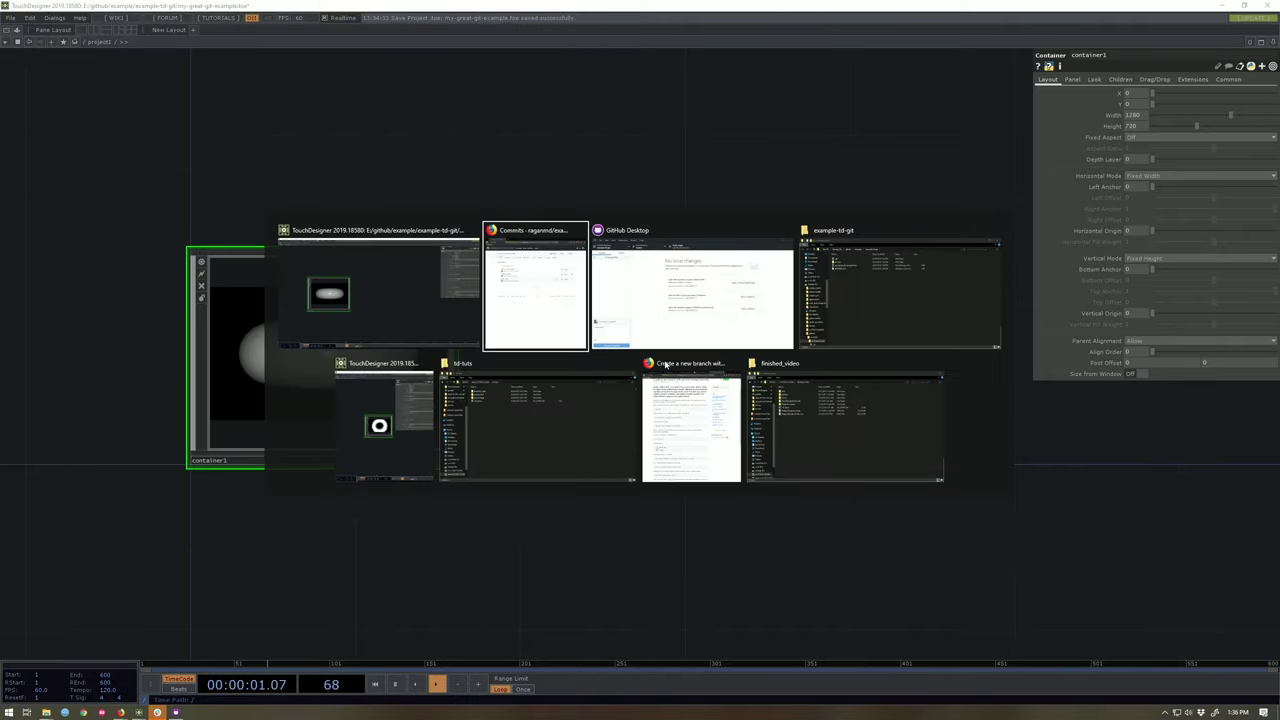
{"action": "key", "text": "alt+Tab"}
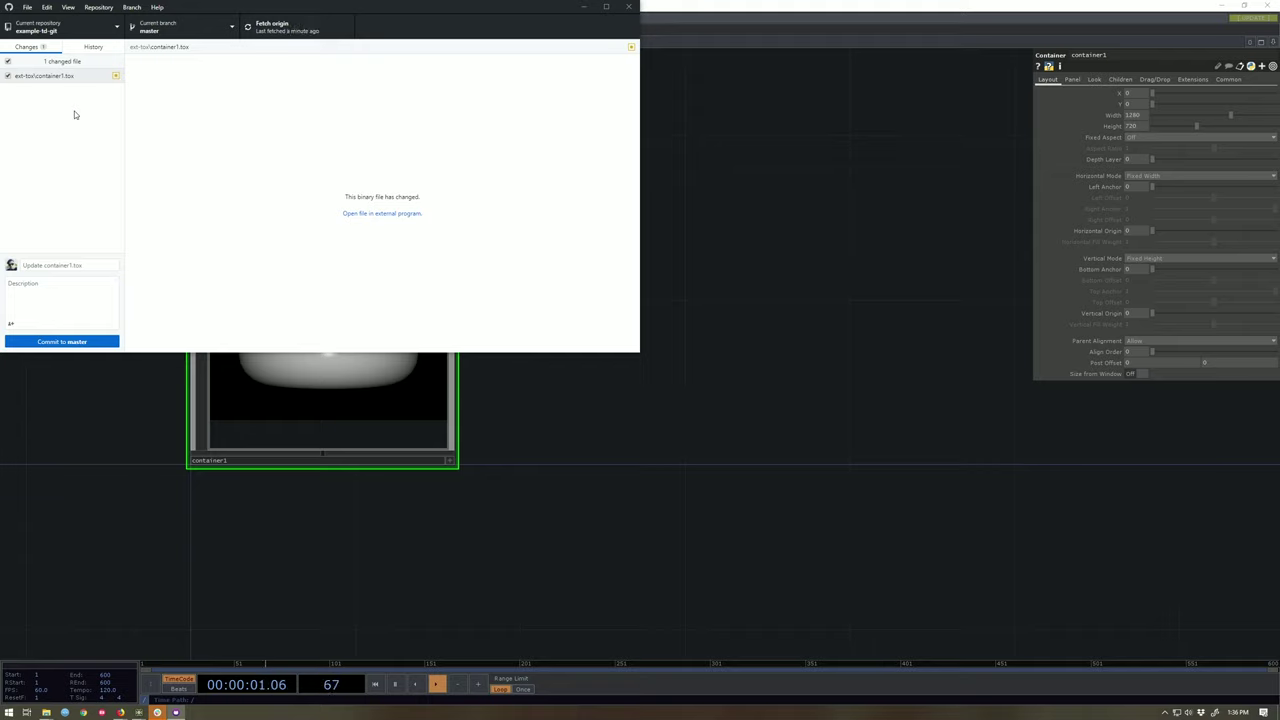
- Commit 'Fixed resolution' with description 'Updated incorrect resolution' to master and push to origin
{"action": "left_click", "coordinate": [81, 265]}
{"action": "type", "text": "Fixed r"}
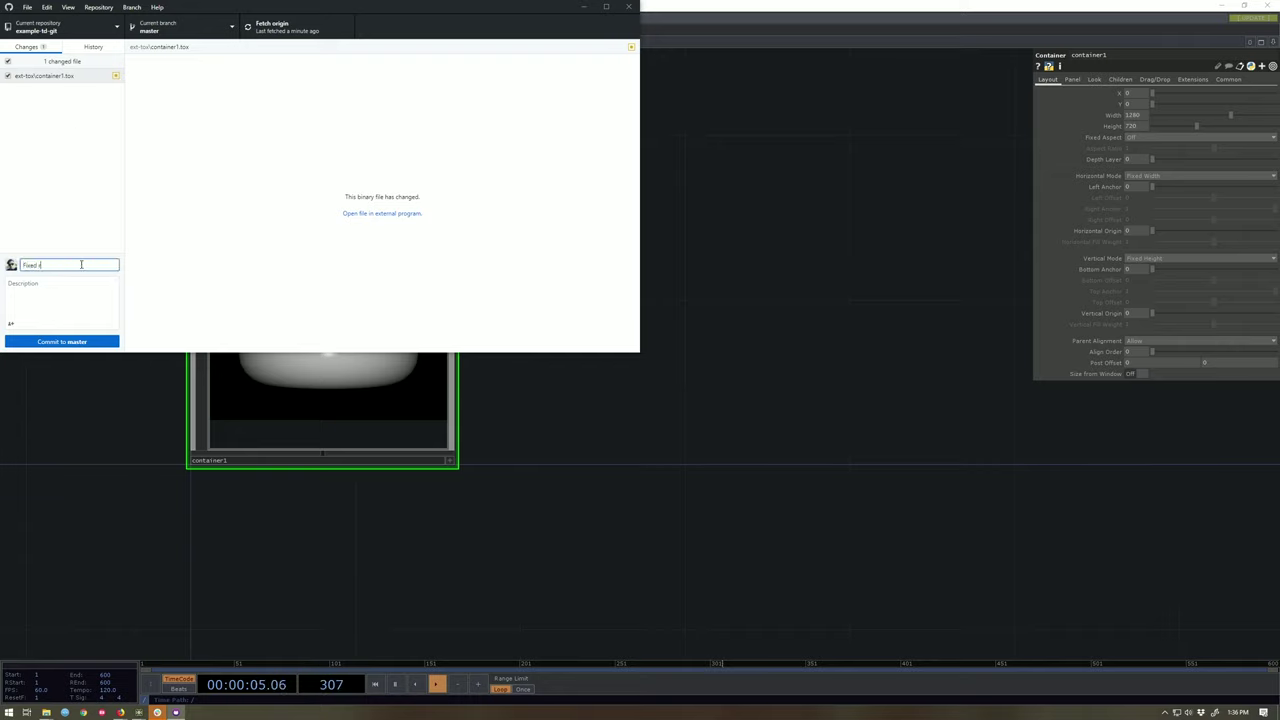
{"action": "type", "text": "esolution"}
{"action": "key", "text": "Tab"}
{"action": "type", "text": "Upd"}
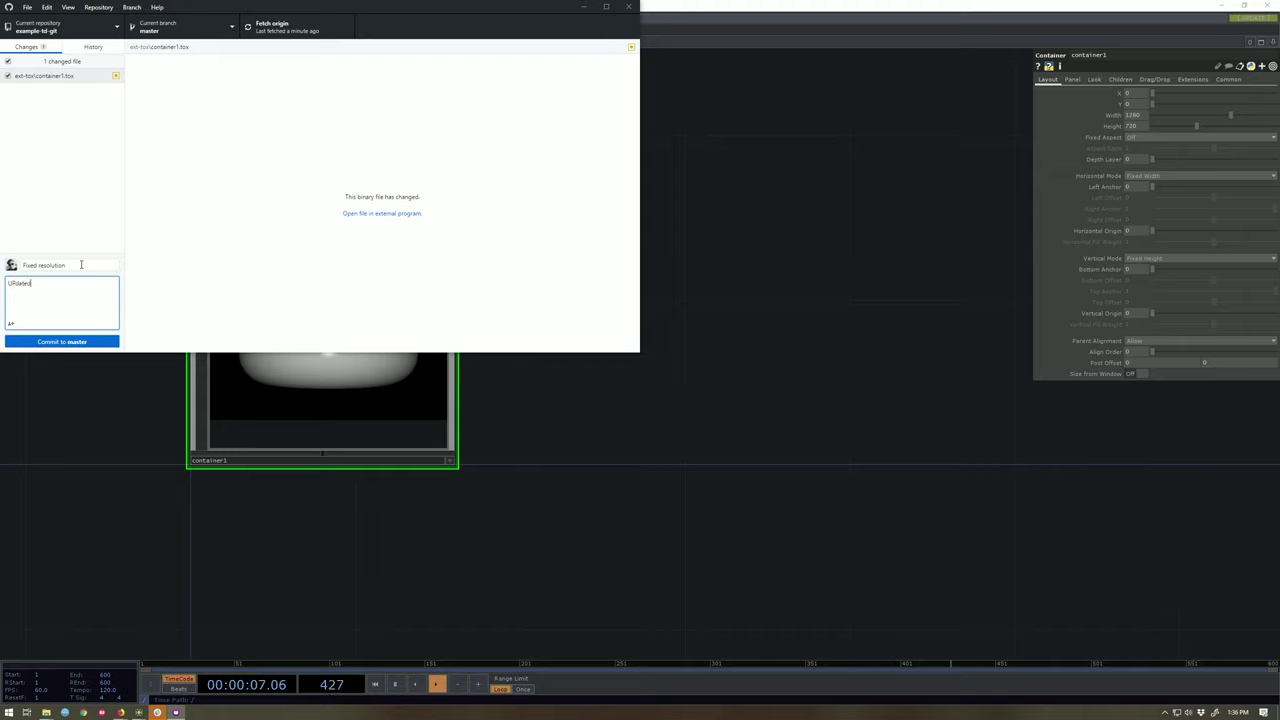
{"action": "type", "text": "ated incorrect resolution"}
{"action": "left_click", "coordinate": [86, 345]}
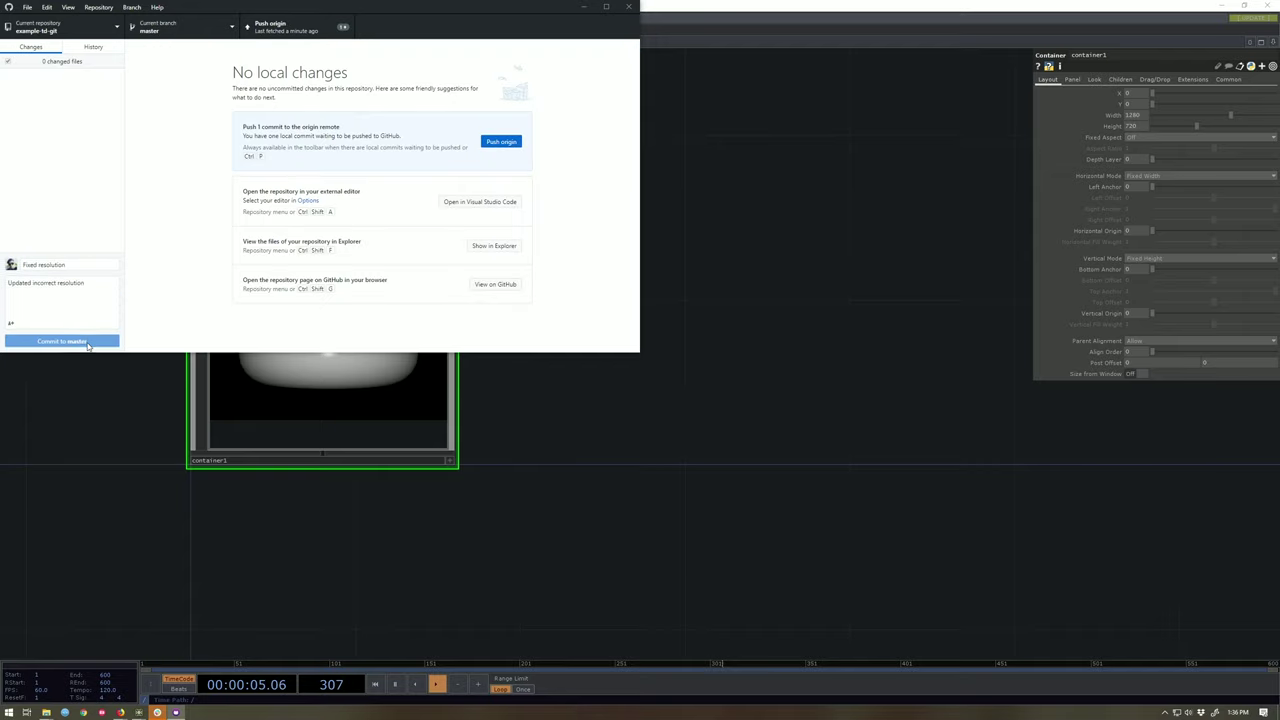
{"action": "left_click", "coordinate": [300, 30]}
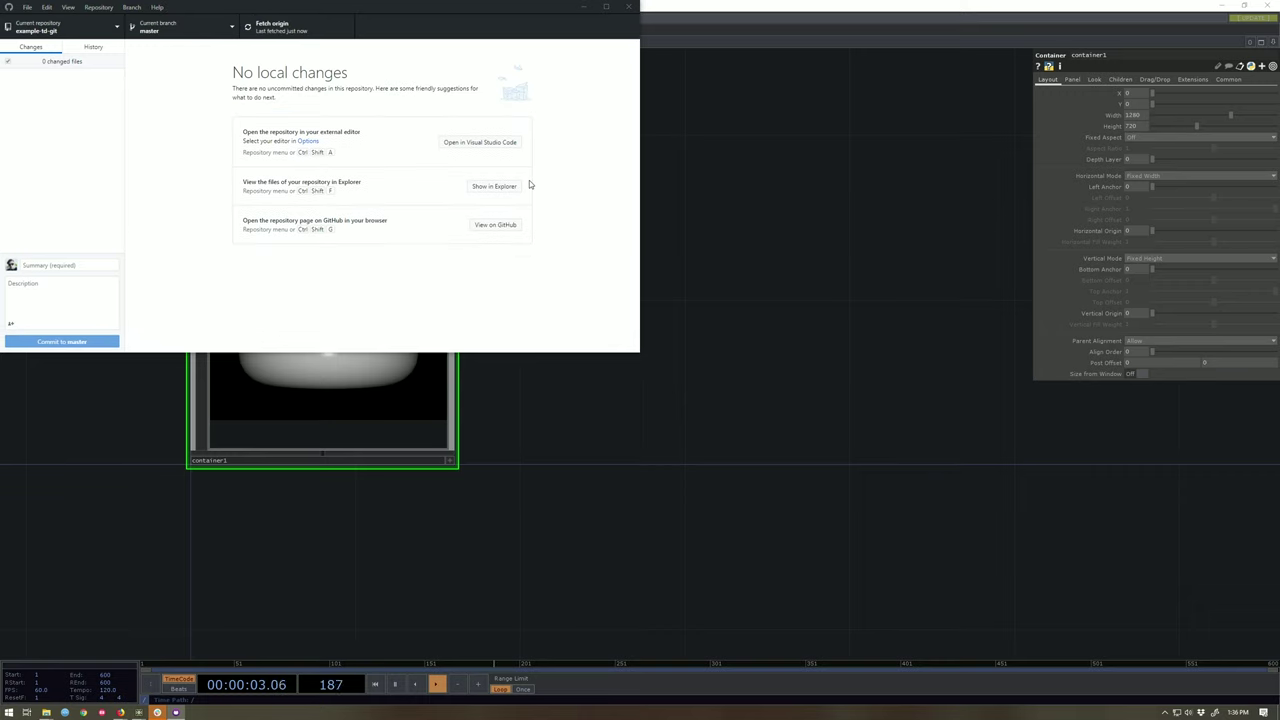
{"action": "key", "text": "alt+Tab"}
{"action": "key", "text": "alt+Tab"}
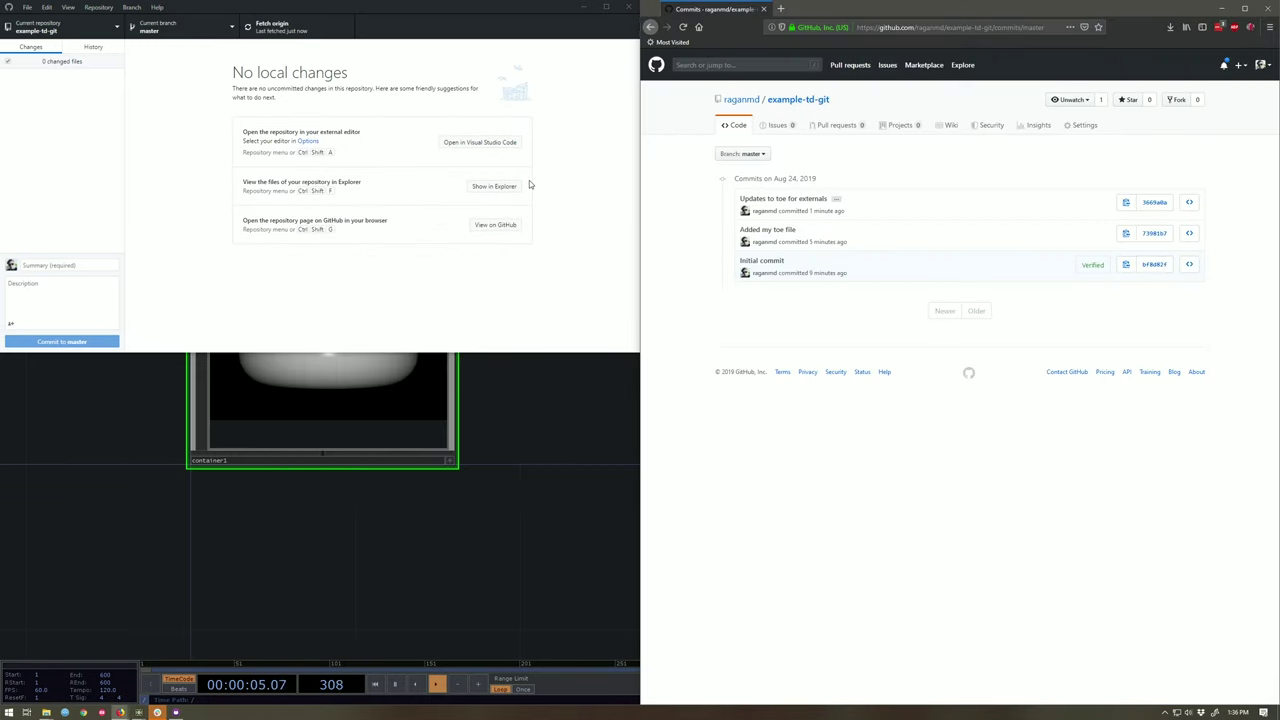
- Reload the browser's commits page to see the new commit, then view the repository history
{"action": "left_click", "coordinate": [773, 125]}
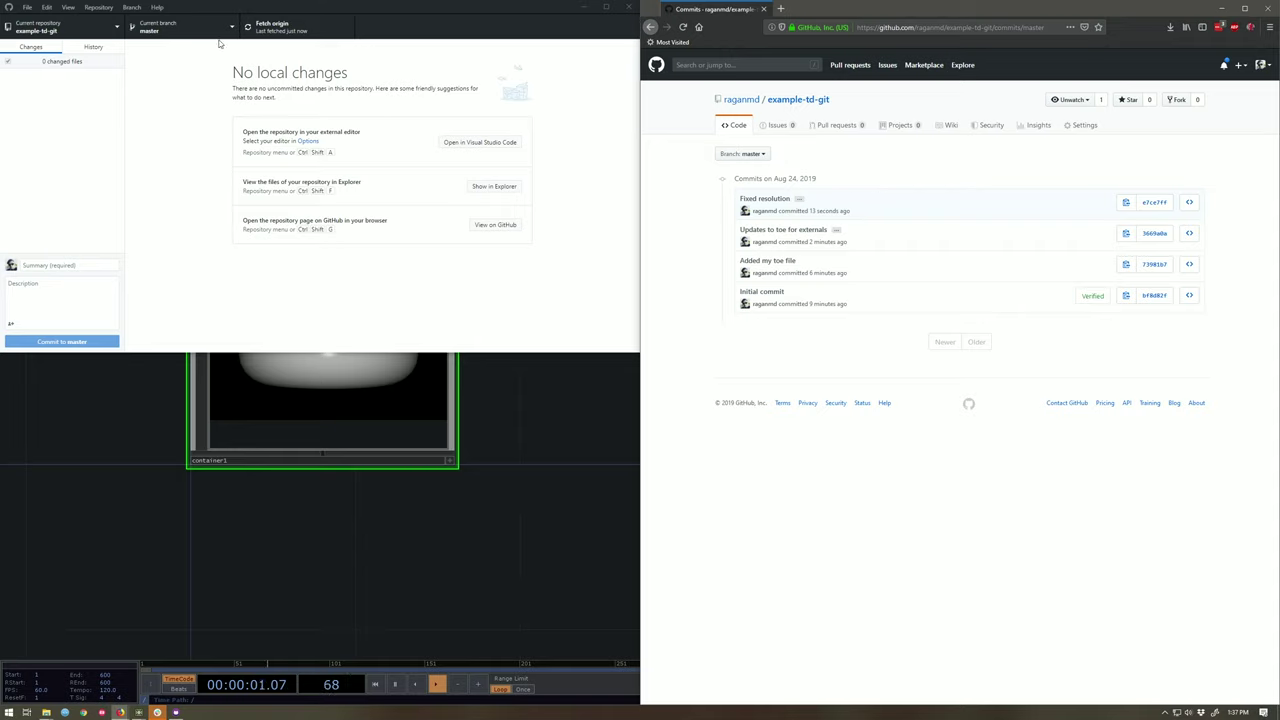
{"action": "left_click", "coordinate": [93, 48]}
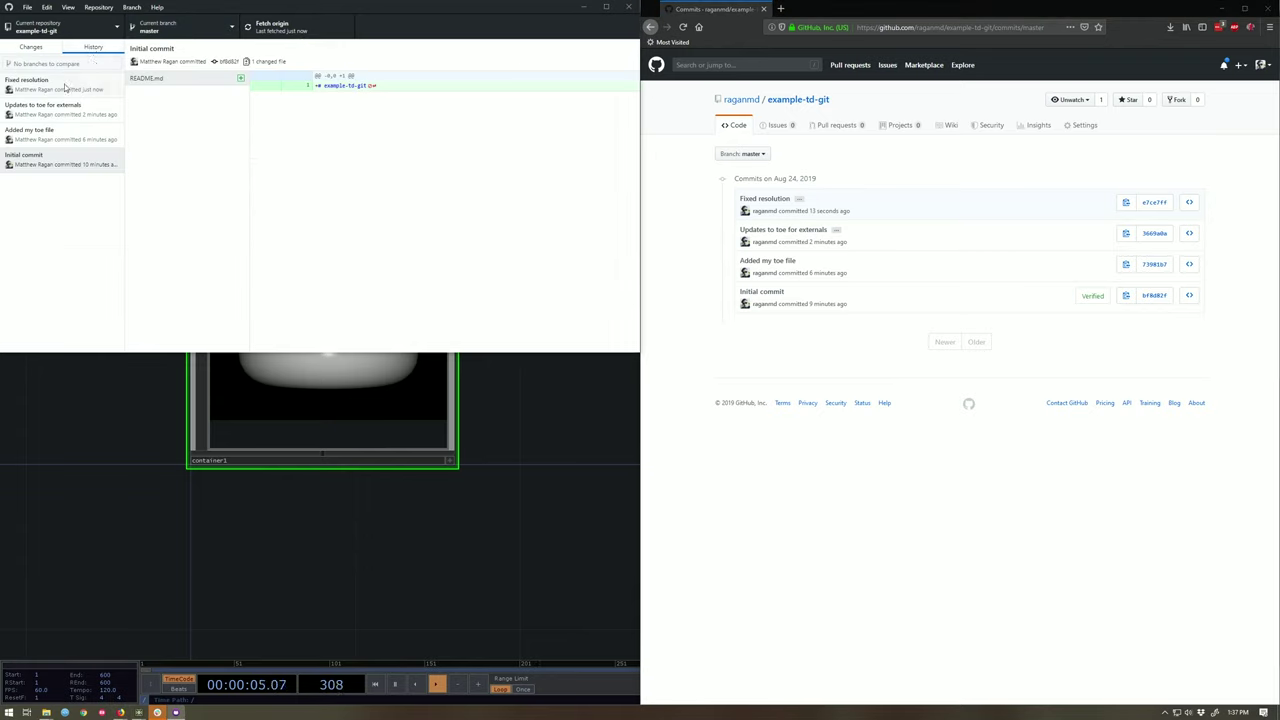
- Browse the Fixed resolution, Updates to toe for externals and Added my toe file commits
{"action": "left_click", "coordinate": [62, 88]}
{"action": "left_click", "coordinate": [64, 106]}
{"action": "left_click", "coordinate": [64, 134]}
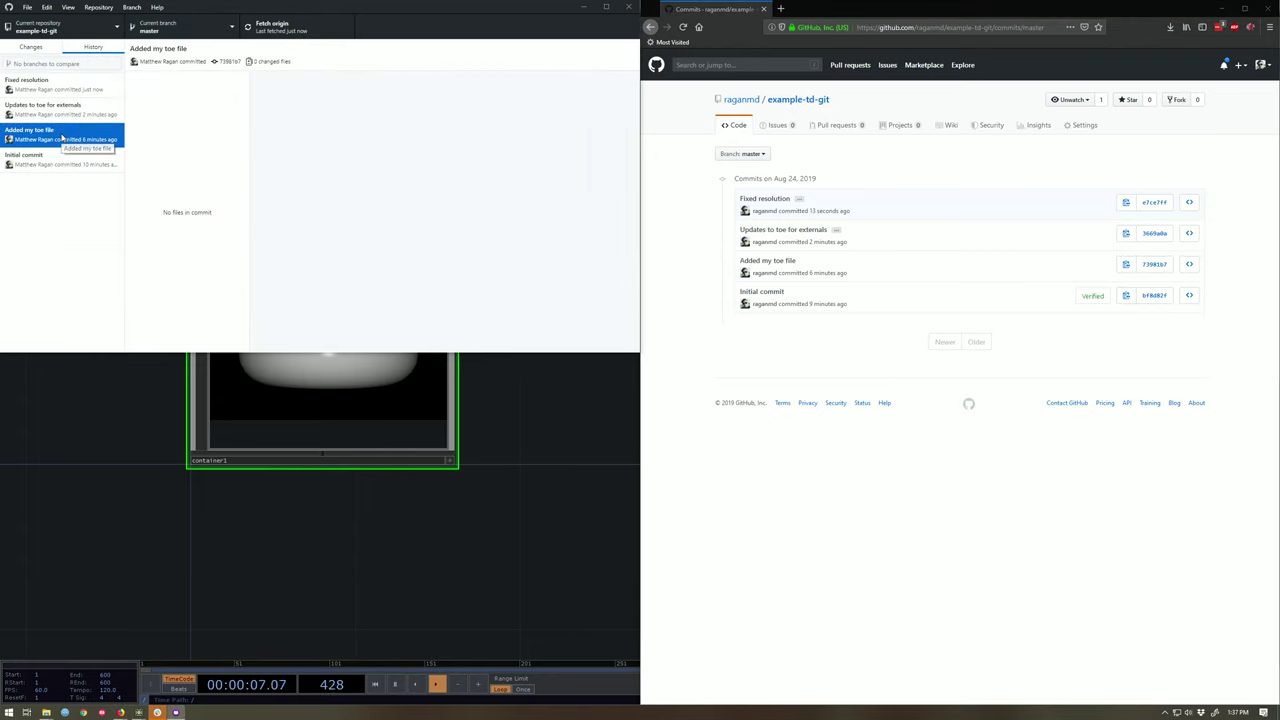
{"action": "left_click", "coordinate": [30, 92]}
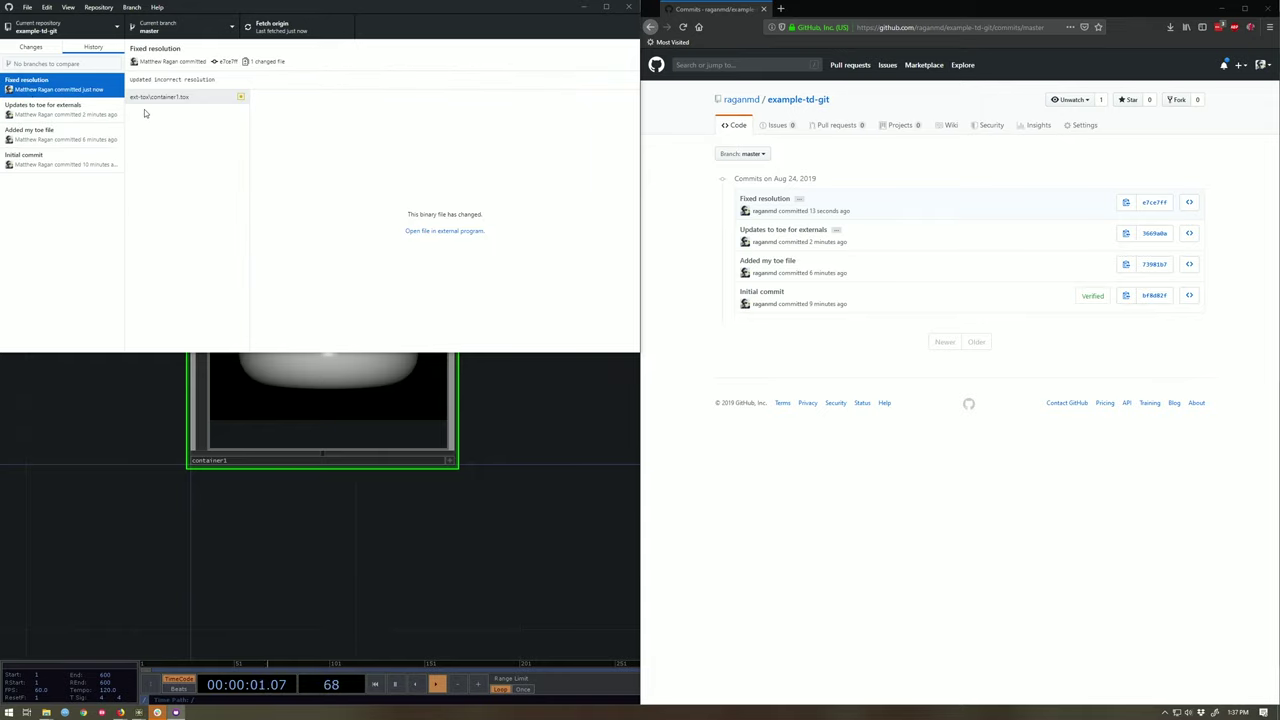
- Show the Revert option for Updates to toe for externals, dismiss it, and return to Changes
{"action": "right_click", "coordinate": [80, 109]}
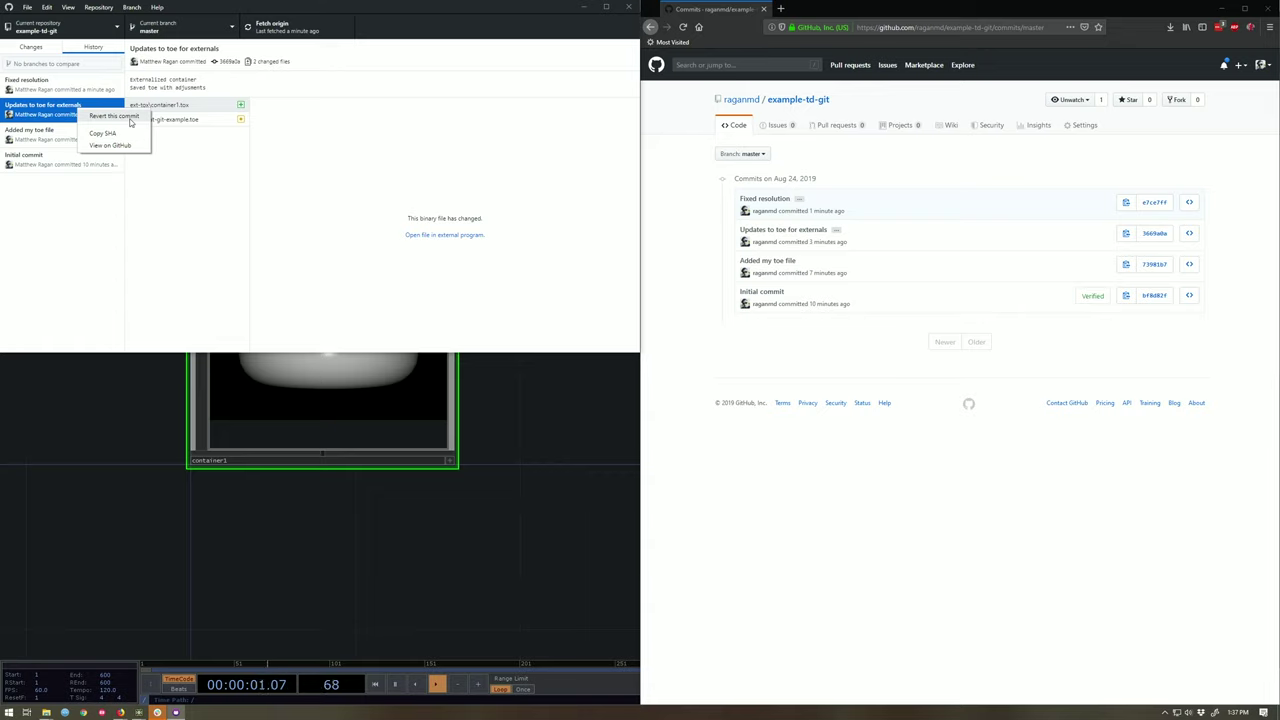
{"action": "left_click", "coordinate": [174, 237]}
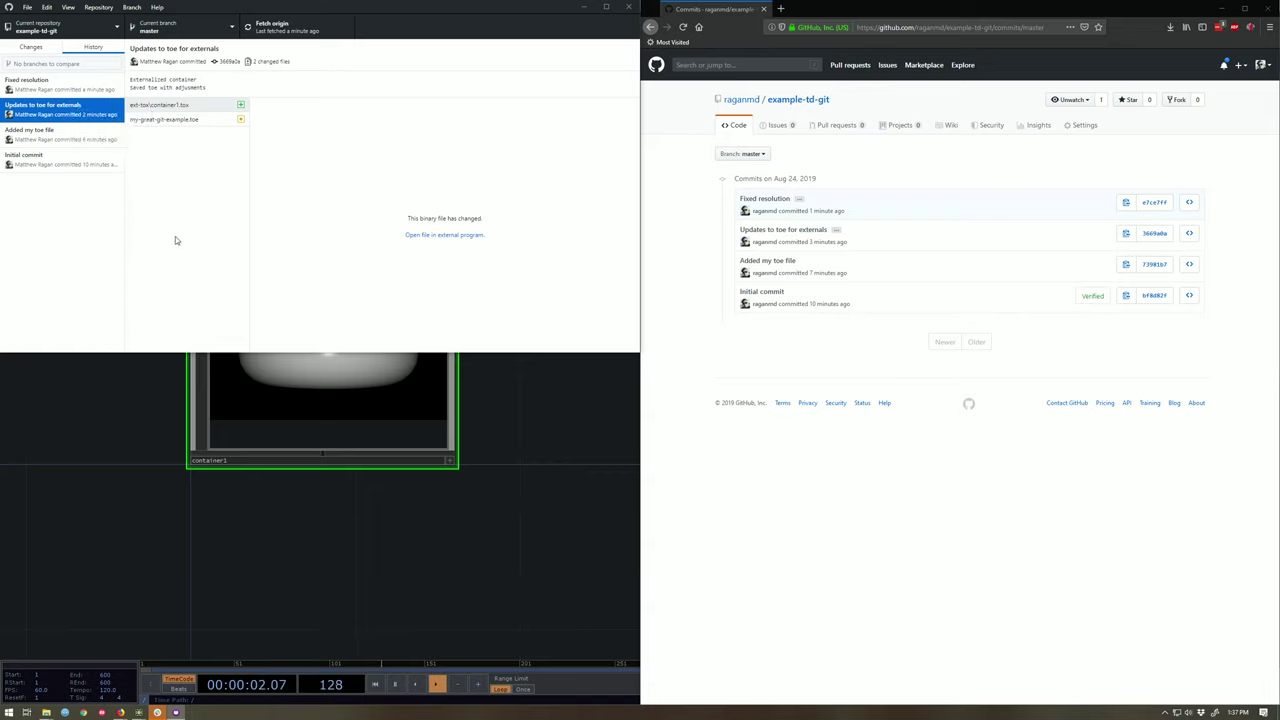
{"action": "left_click", "coordinate": [32, 47]}
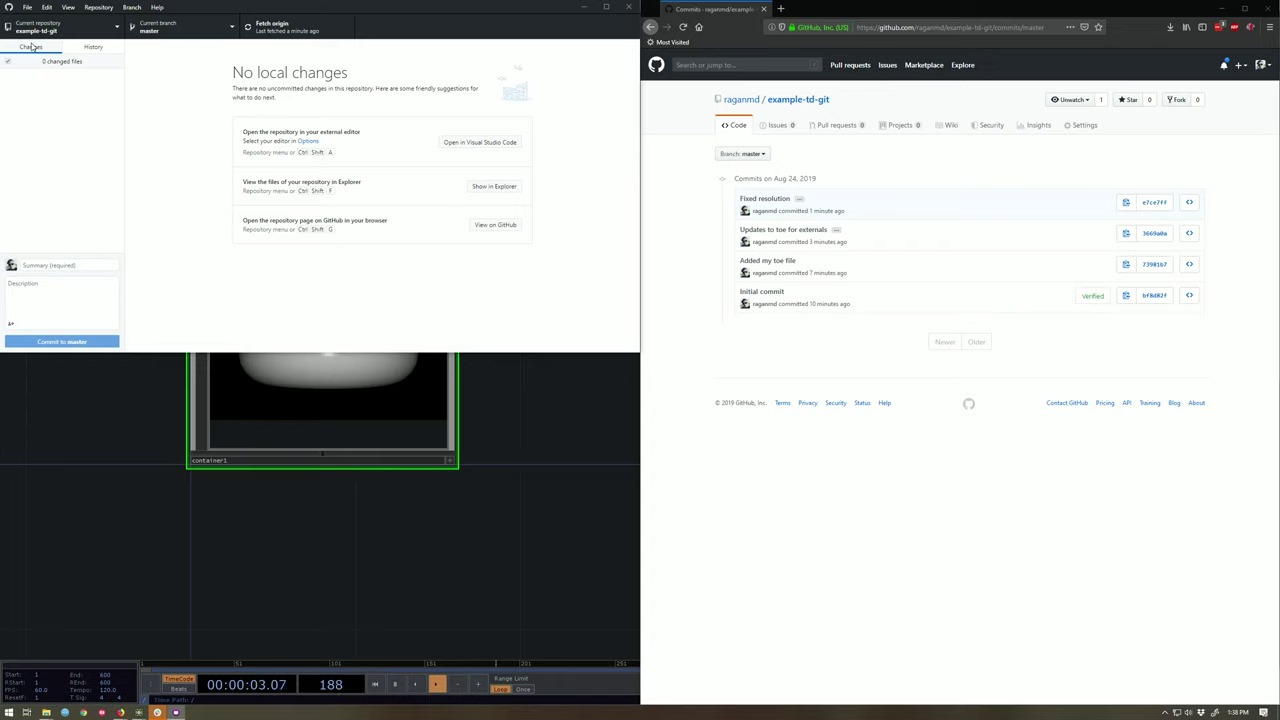
- Glance at TouchDesigner's network, then return to GitHub Desktop
{"action": "left_click", "coordinate": [154, 377]}
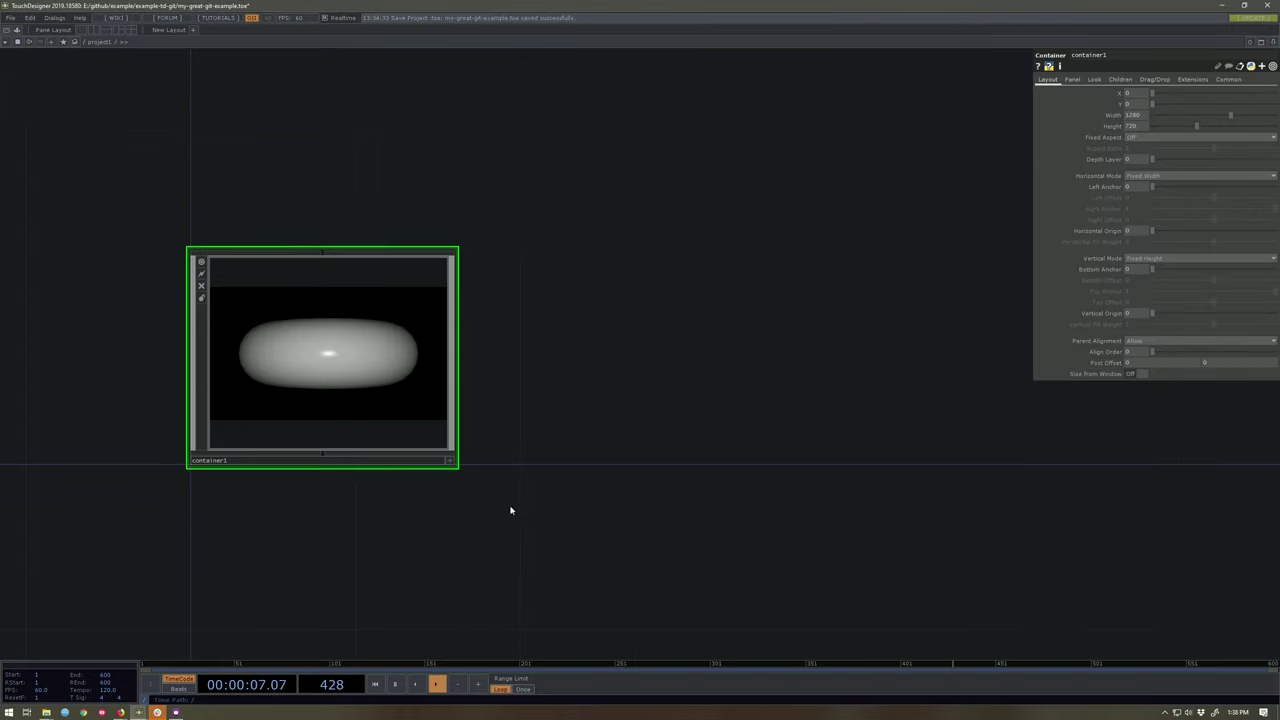
{"action": "middle_click_drag", "start_coordinate": [529, 523], "coordinate": [586, 527]}
{"action": "key", "text": "alt+Tab"}
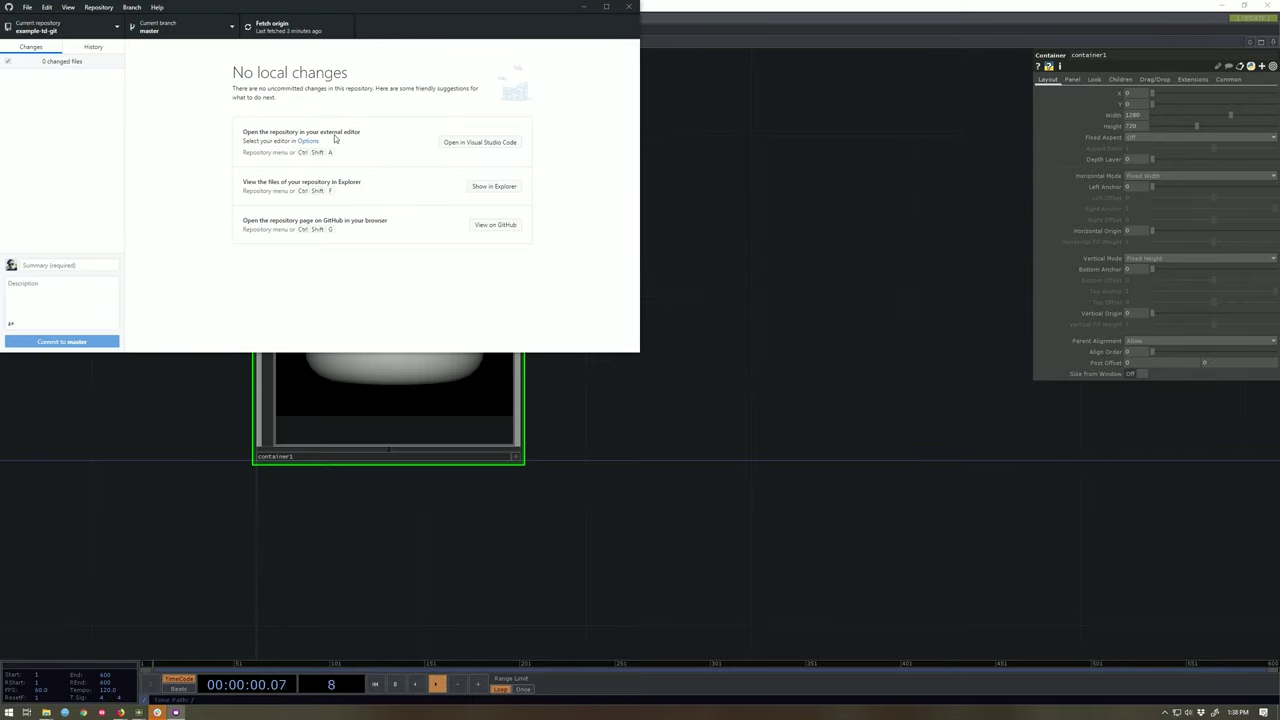
- Create a 'dev' branch from master and publish it to GitHub
{"action": "left_click", "coordinate": [230, 28]}
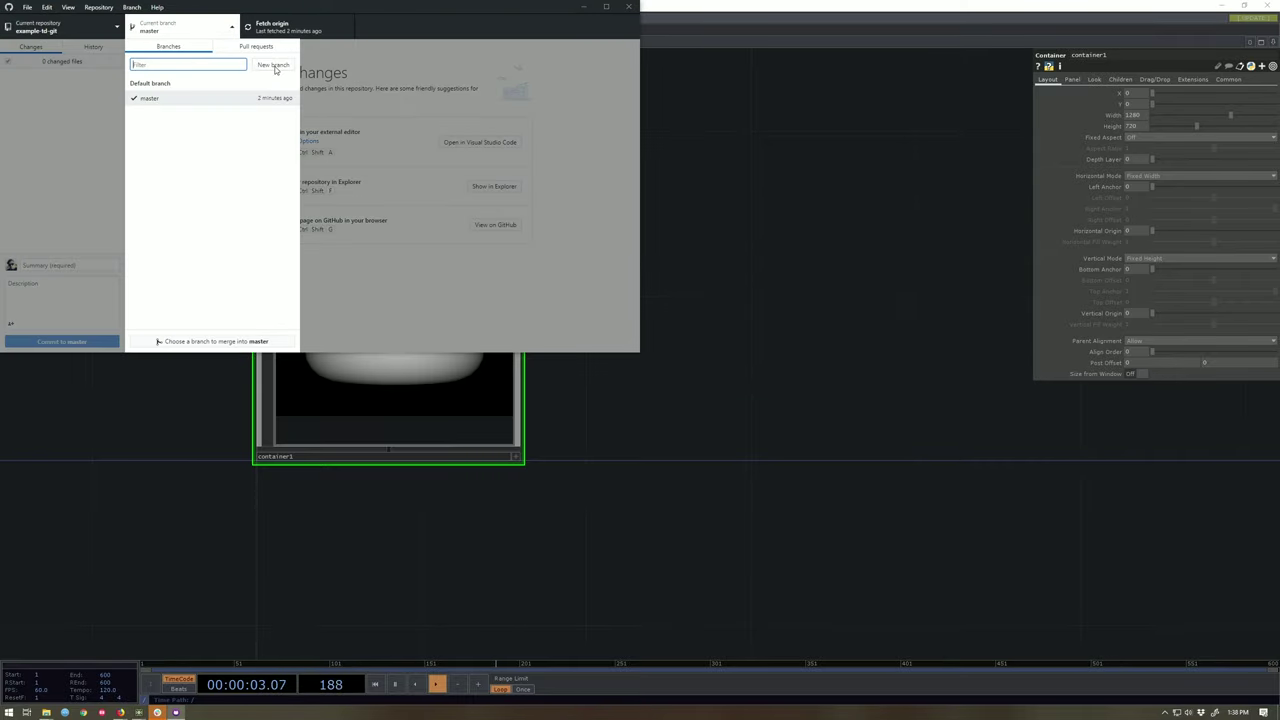
{"action": "type", "text": "dev"}
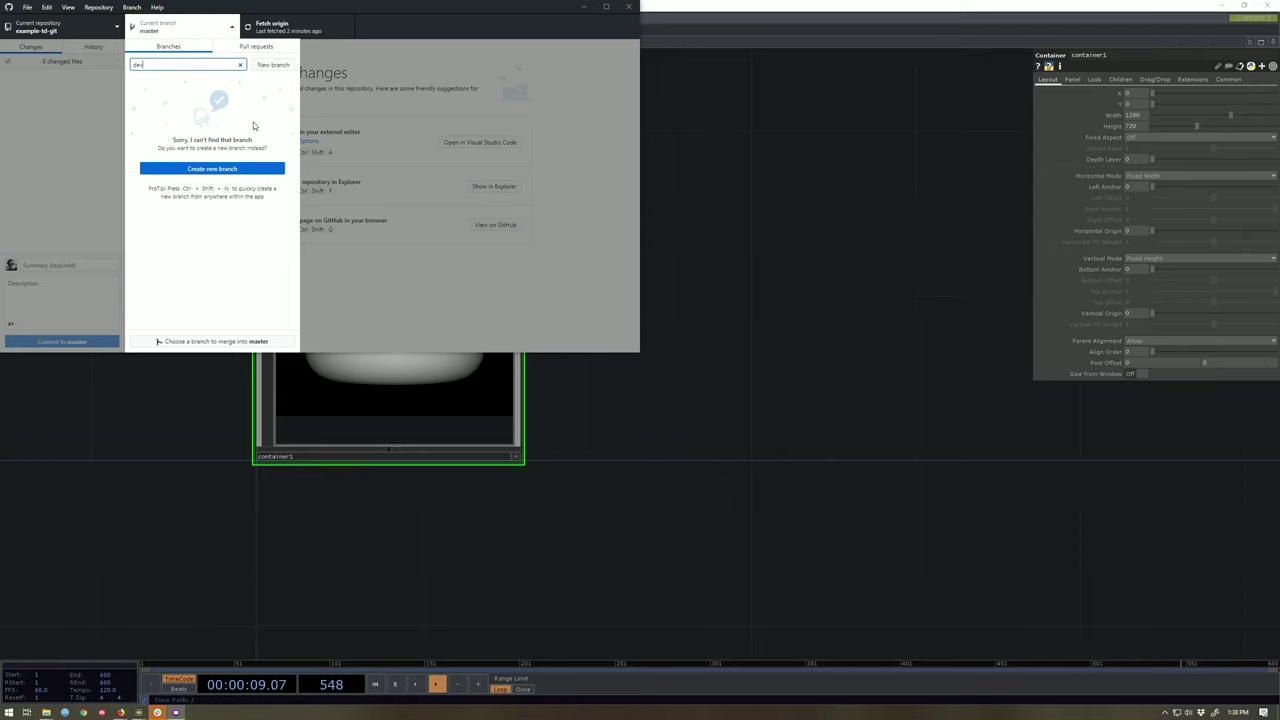
{"action": "left_click", "coordinate": [245, 177]}
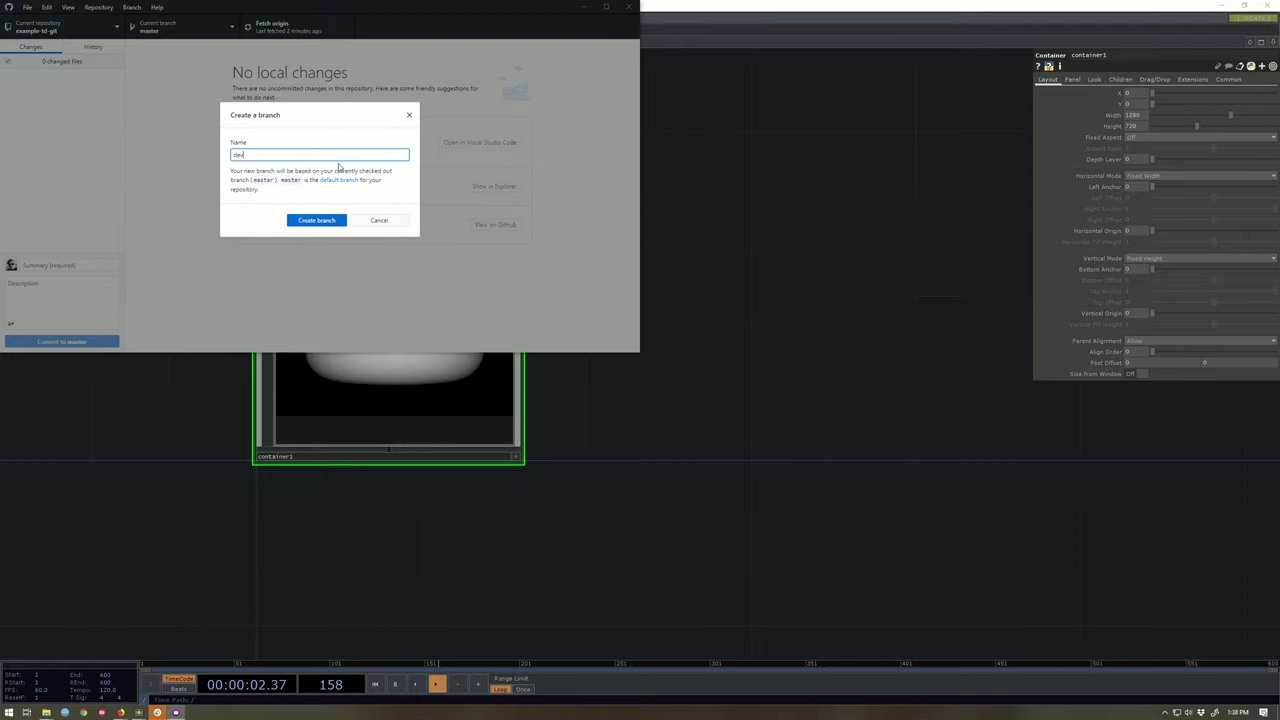
{"action": "left_click", "coordinate": [316, 221]}
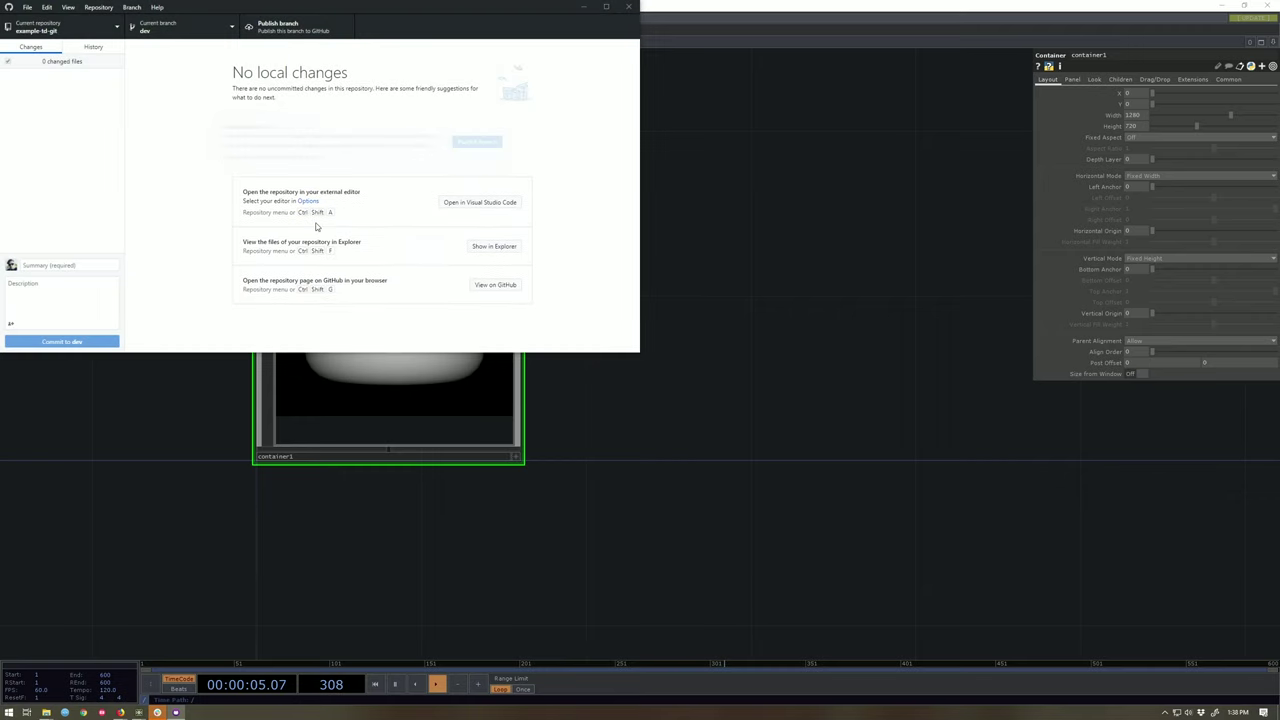
{"action": "left_click", "coordinate": [507, 142]}
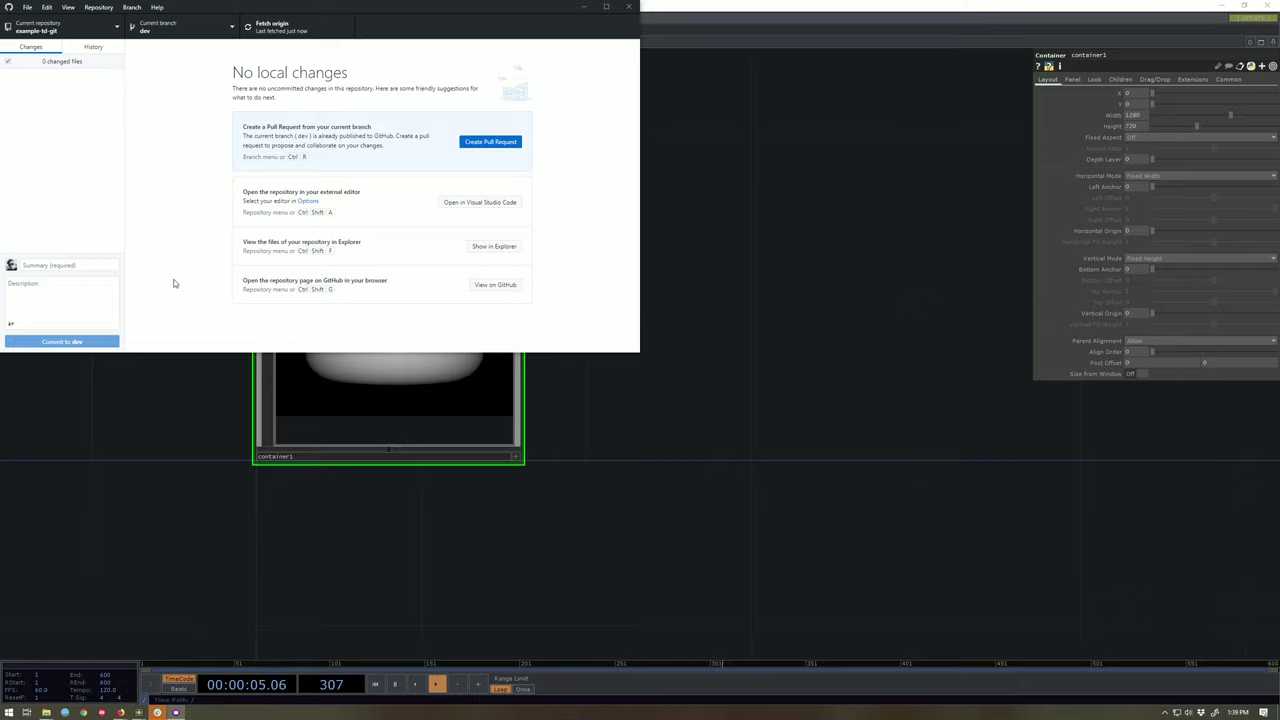
{"action": "left_click", "coordinate": [217, 471]}
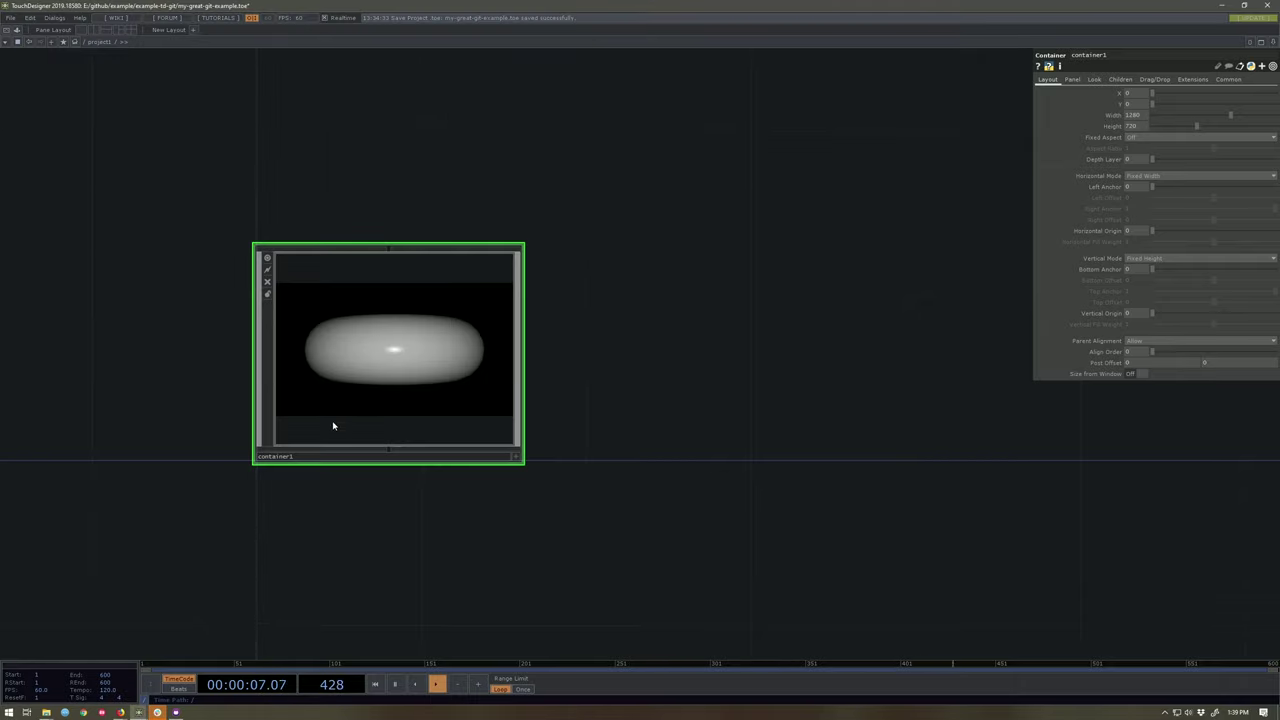
- Move null_final right and insert a Base component onto the render1-to-null_final wire
{"action": "scroll", "coordinate": [331, 421], "scroll_direction": "up", "scroll_amount": 6}
{"action": "key", "text": "p"}
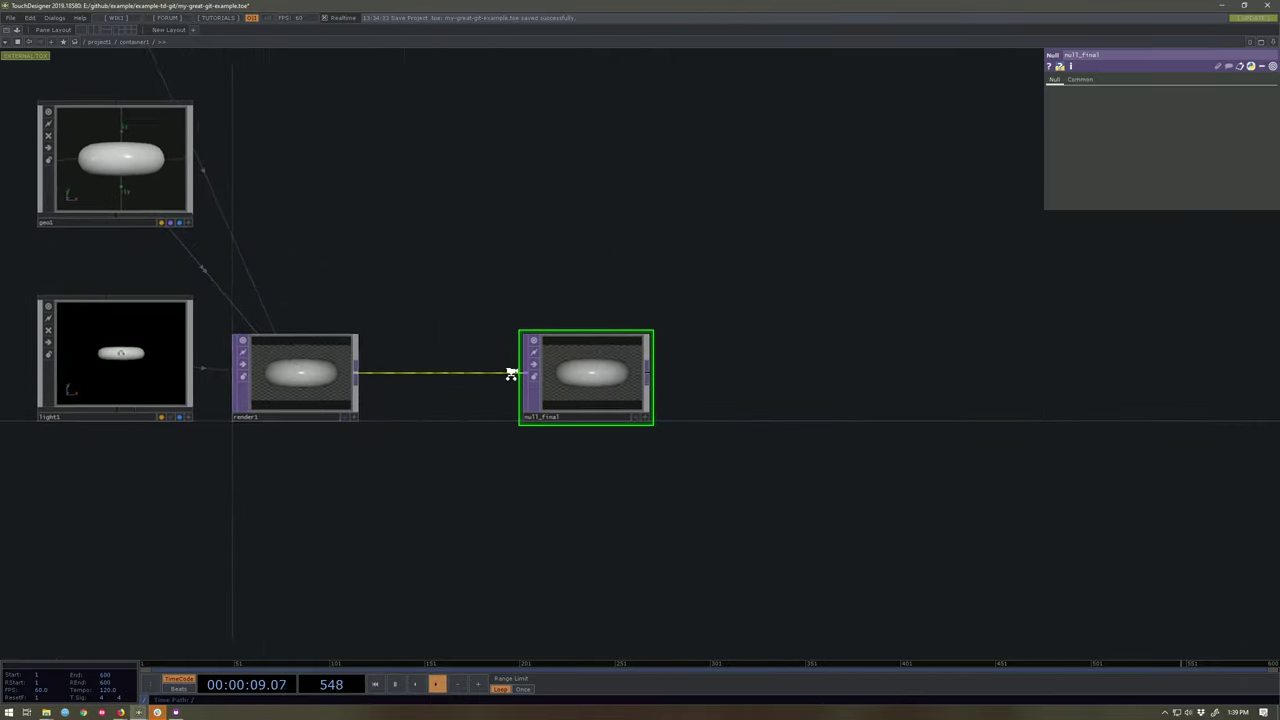
{"action": "left_click_drag", "start_coordinate": [600, 409], "coordinate": [902, 406]}
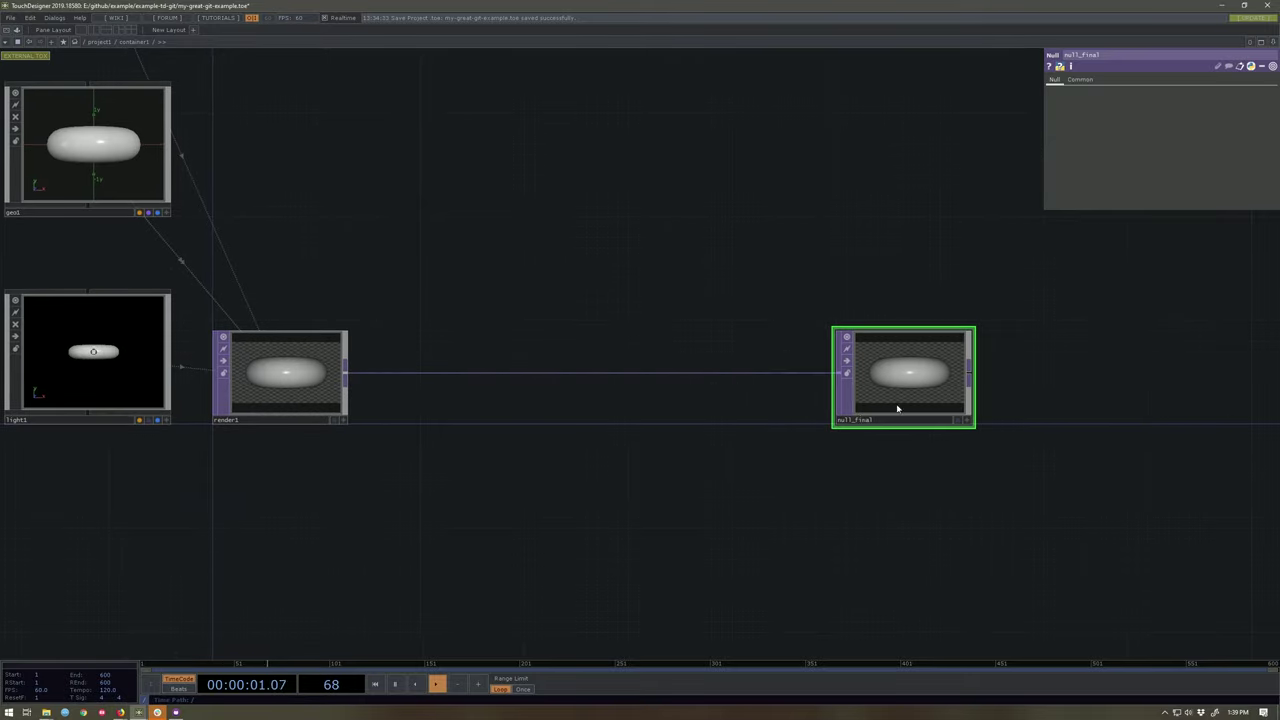
{"action": "right_click", "coordinate": [523, 373]}
{"action": "left_click", "coordinate": [540, 362]}
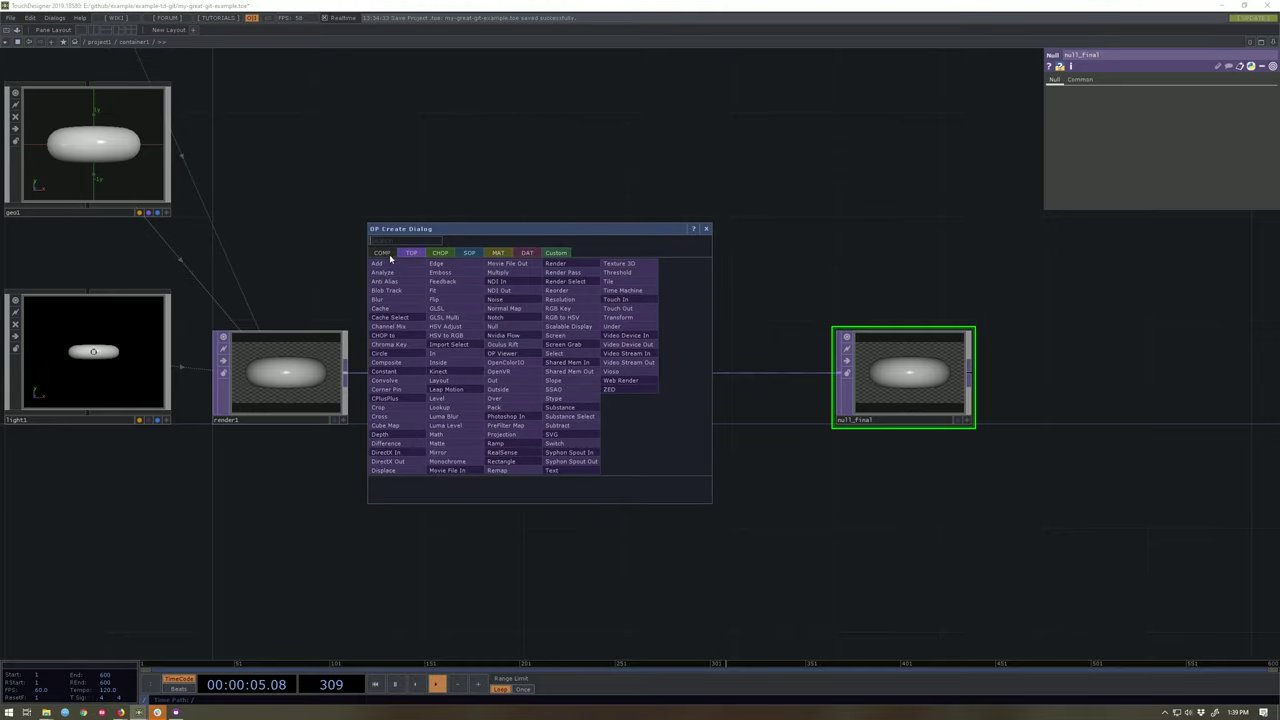
{"action": "left_click", "coordinate": [382, 252]}
{"action": "type", "text": "ba"}
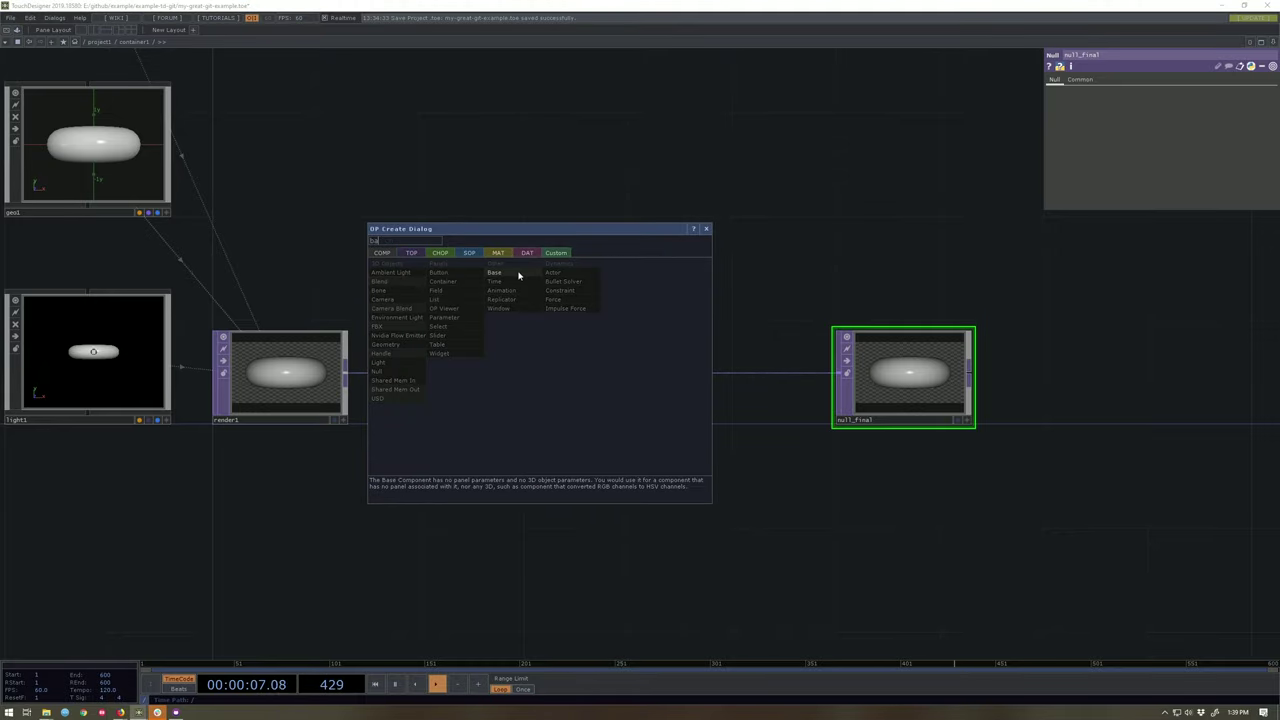
{"action": "left_click", "coordinate": [496, 273]}
{"action": "left_click", "coordinate": [503, 350]}
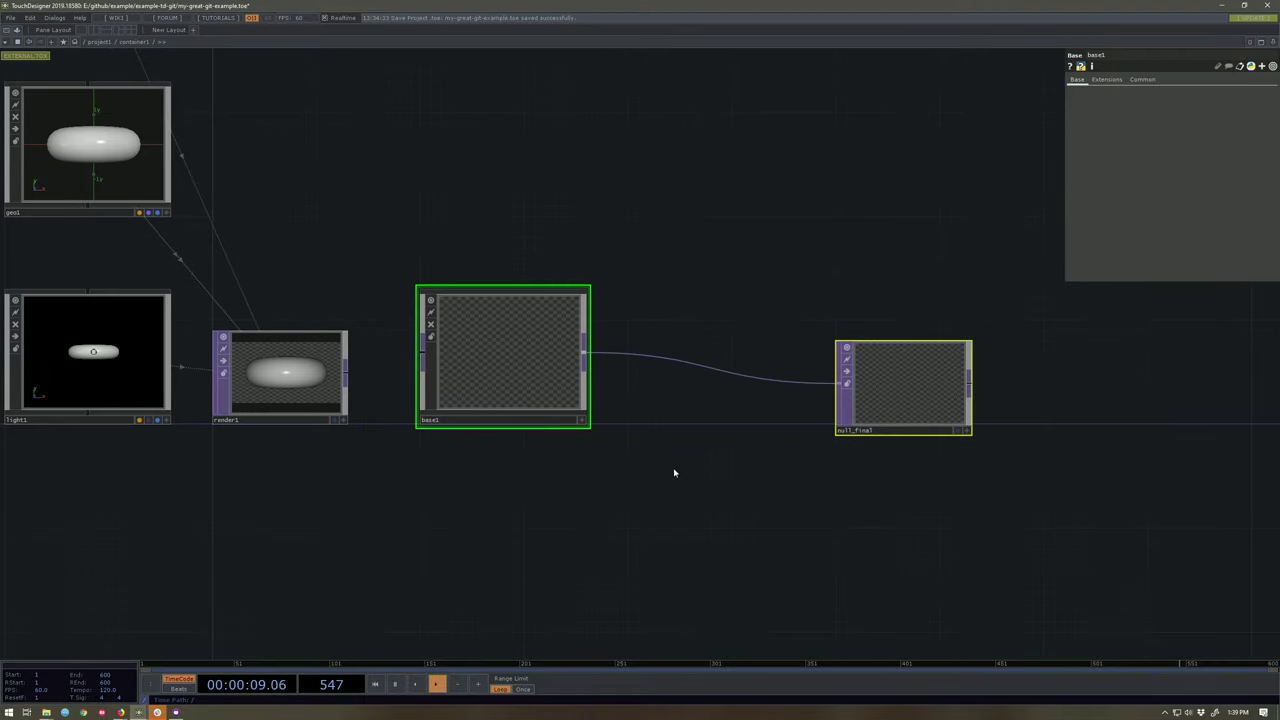
{"action": "key", "text": "ctrl+z"}
{"action": "key", "text": "ctrl+z"}
{"action": "left_click", "coordinate": [544, 360]}
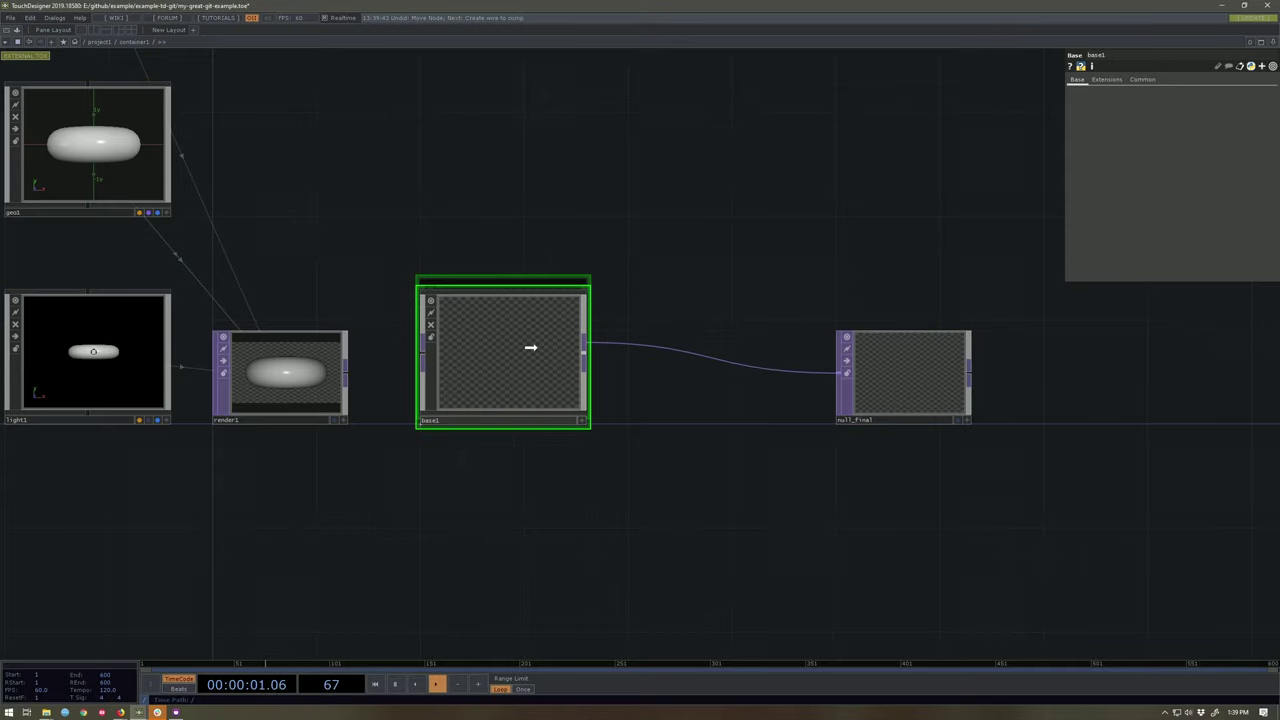
- Rename base1 to base_post and wire render1's output into it
{"action": "left_click", "coordinate": [498, 421]}
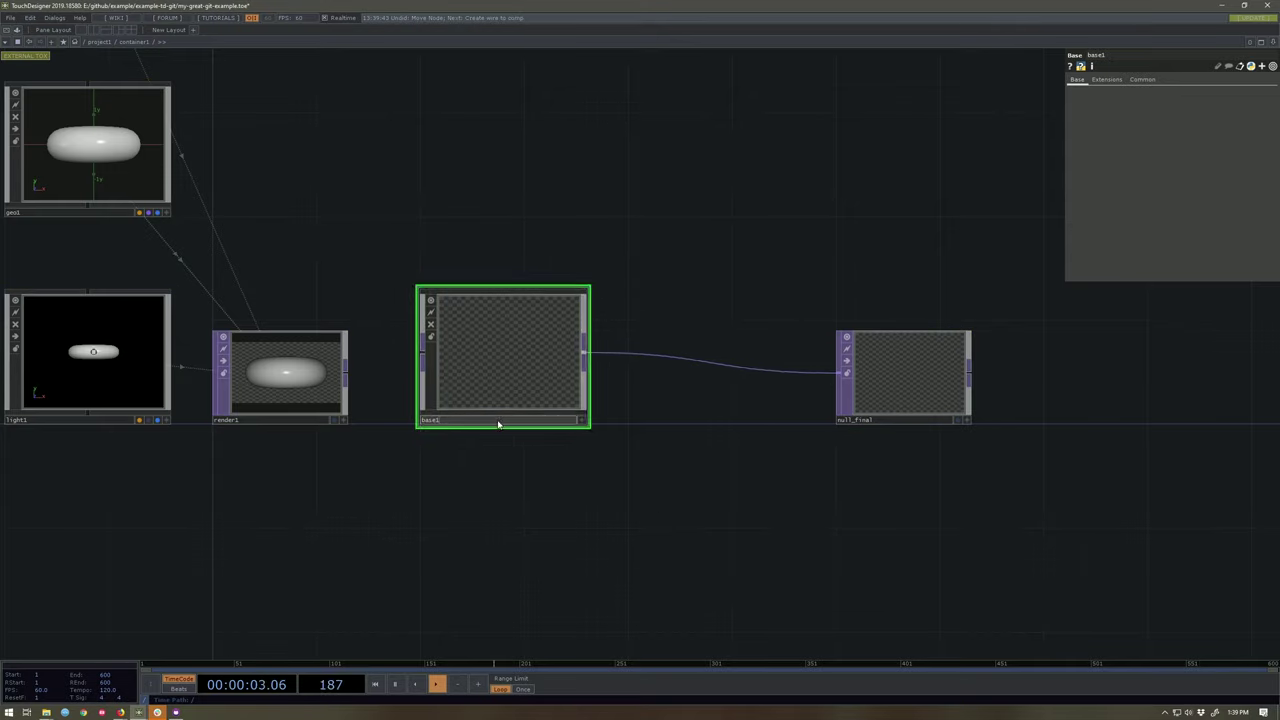
{"action": "type", "text": "_post"}
{"action": "key", "text": "Return"}
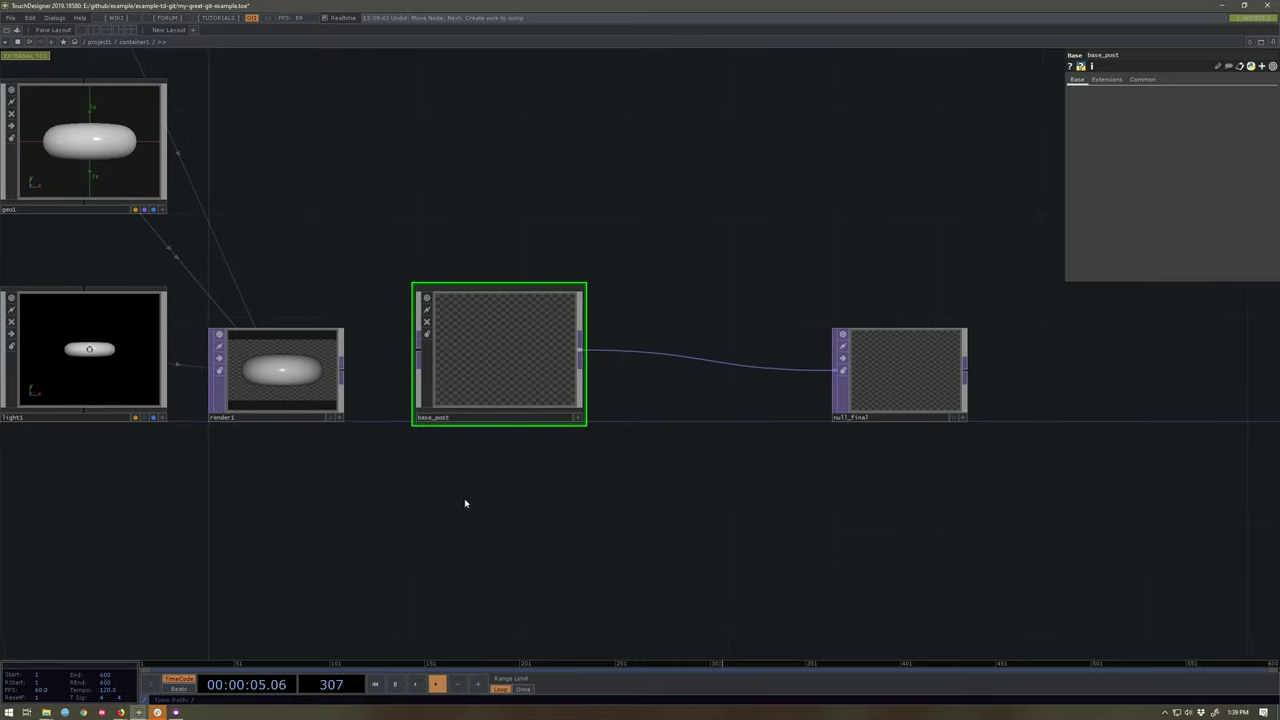
{"action": "left_click_drag", "start_coordinate": [341, 370], "coordinate": [430, 360]}
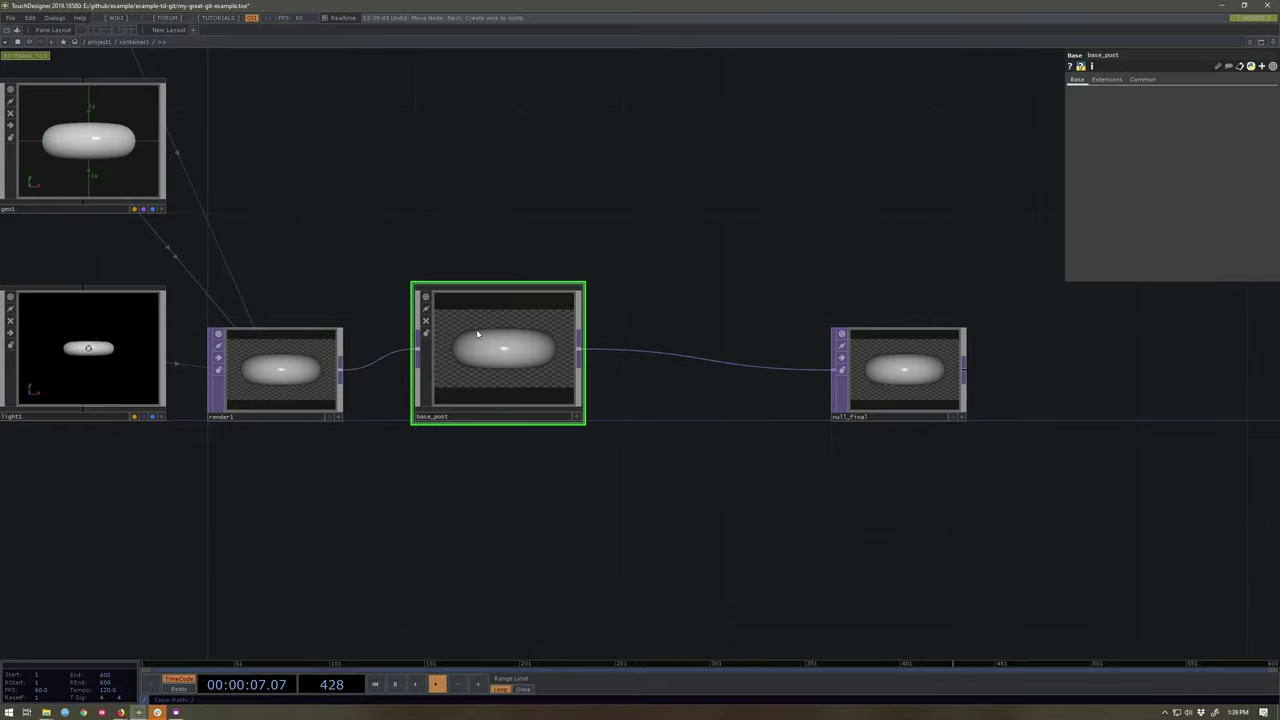
{"action": "key", "text": "h"}
{"action": "scroll", "coordinate": [600, 380], "scroll_direction": "down", "scroll_amount": 10}
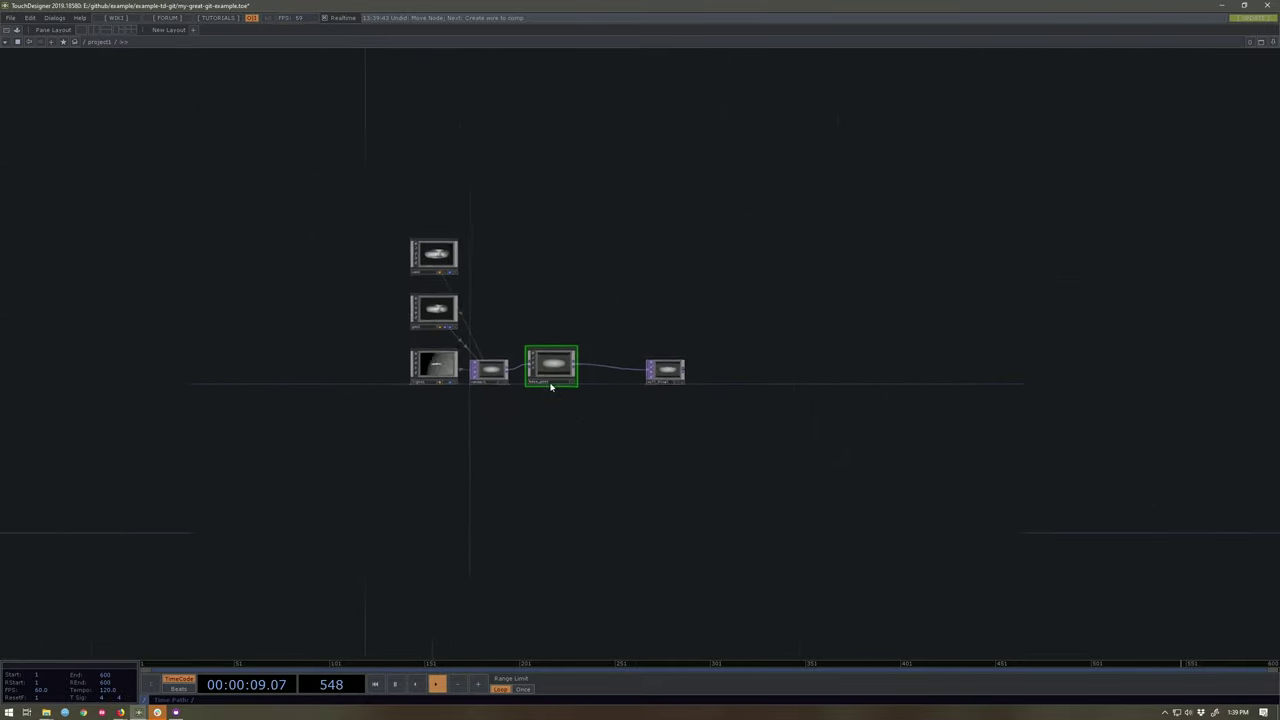
- Save container1 over ext-tox/container1.tox, confirming the overwrite
{"action": "right_click", "coordinate": [645, 343]}
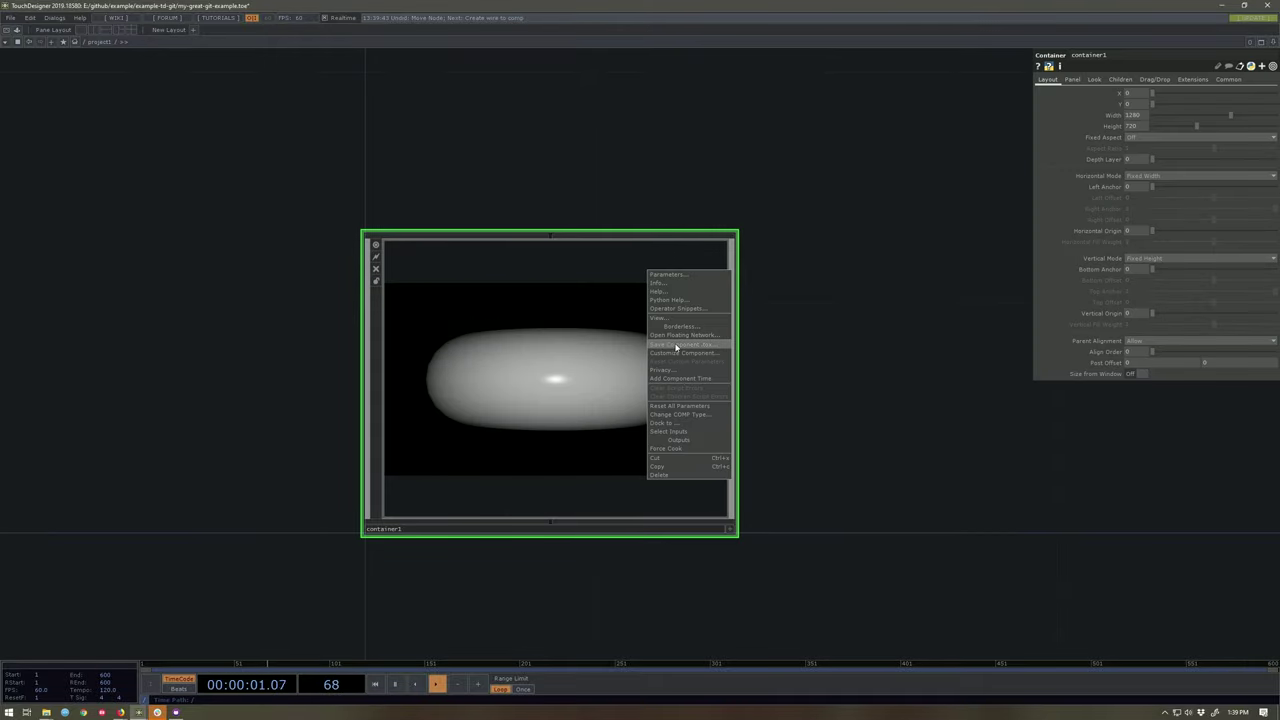
{"action": "left_click", "coordinate": [676, 345]}
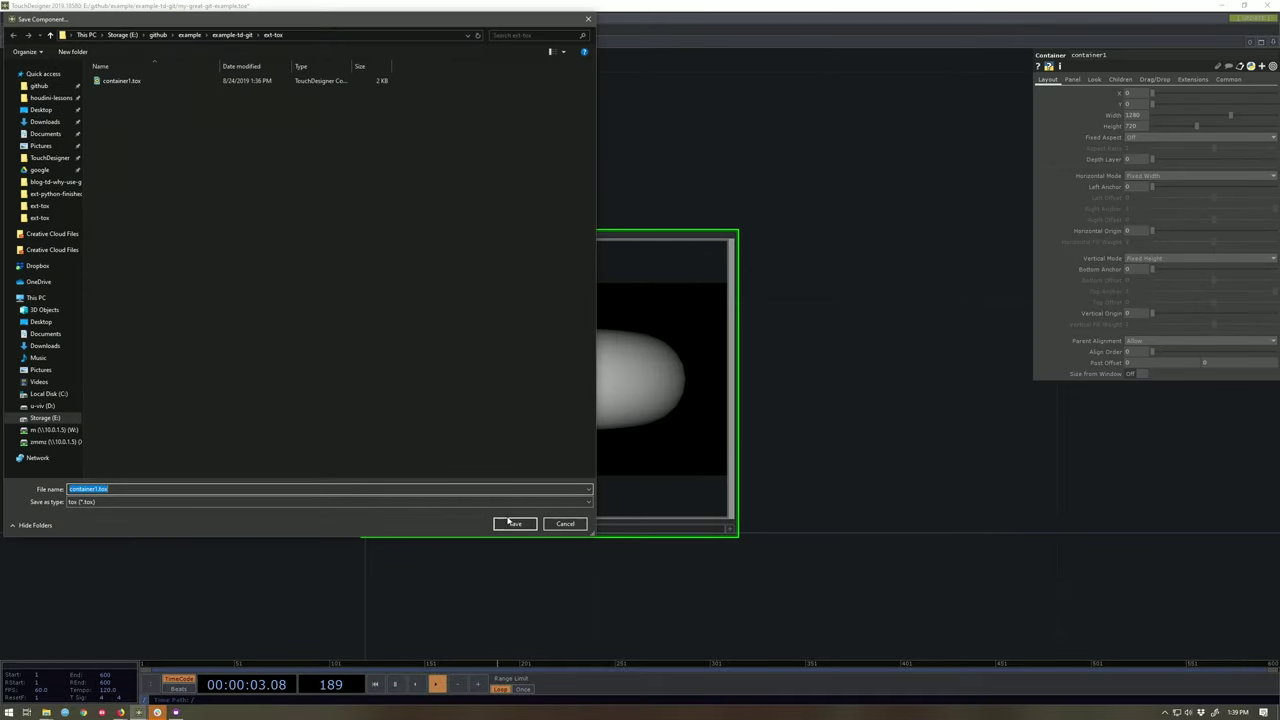
{"action": "left_click", "coordinate": [512, 523]}
{"action": "left_click", "coordinate": [664, 358]}
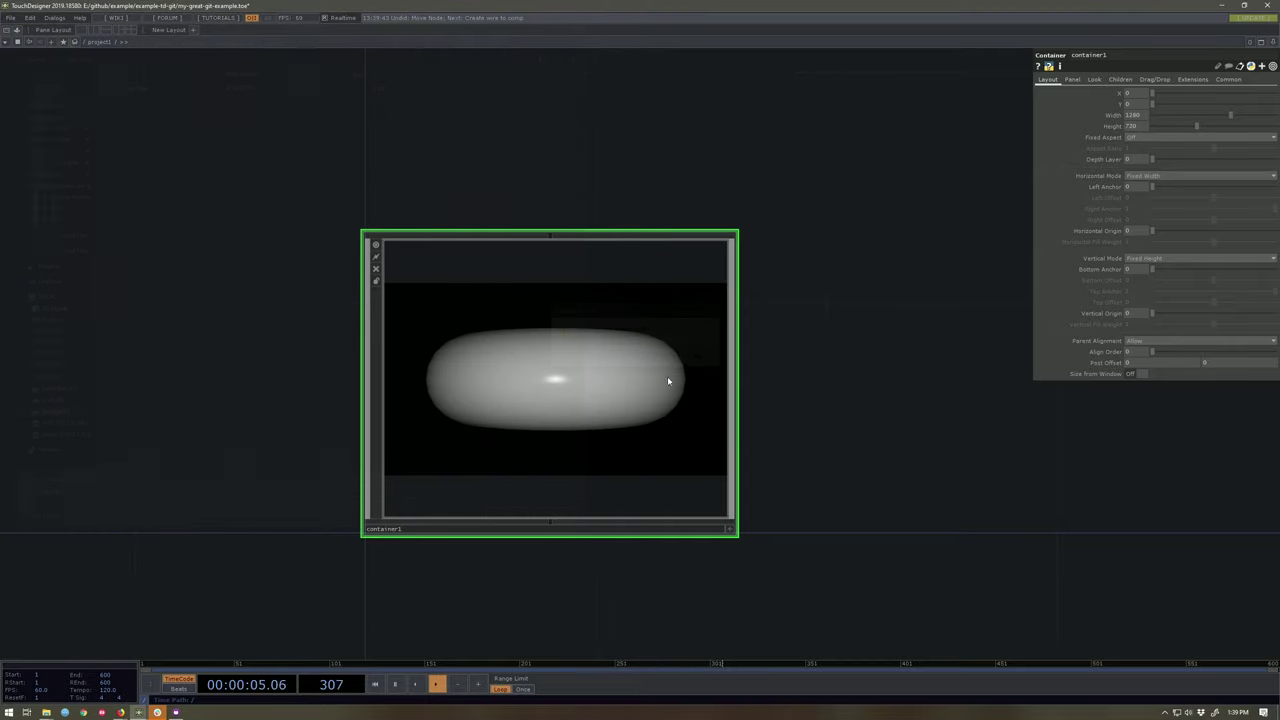
- Zoom back into container1 and bring up base_post's parameters
{"action": "scroll", "coordinate": [680, 423], "scroll_direction": "up", "scroll_amount": 5}
{"action": "key", "text": "p"}
{"action": "scroll", "coordinate": [640, 524], "scroll_direction": "up", "scroll_amount": 3}
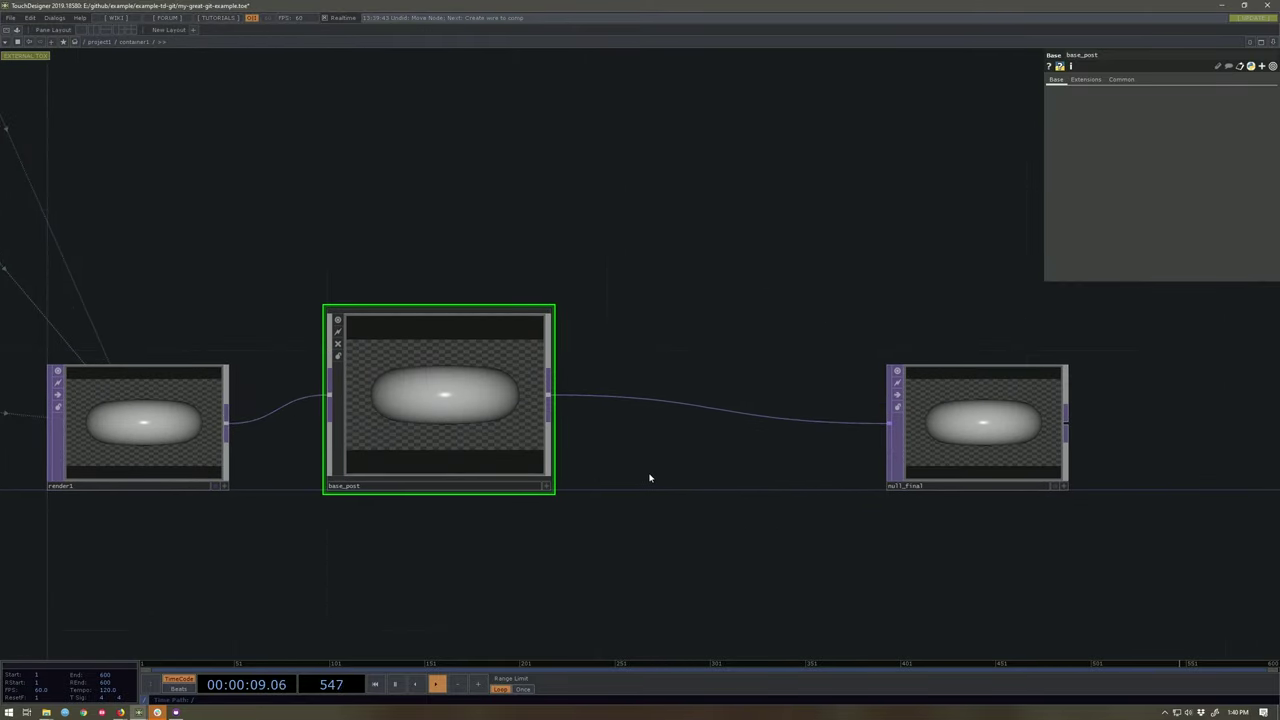
{"action": "right_click", "coordinate": [508, 430]}
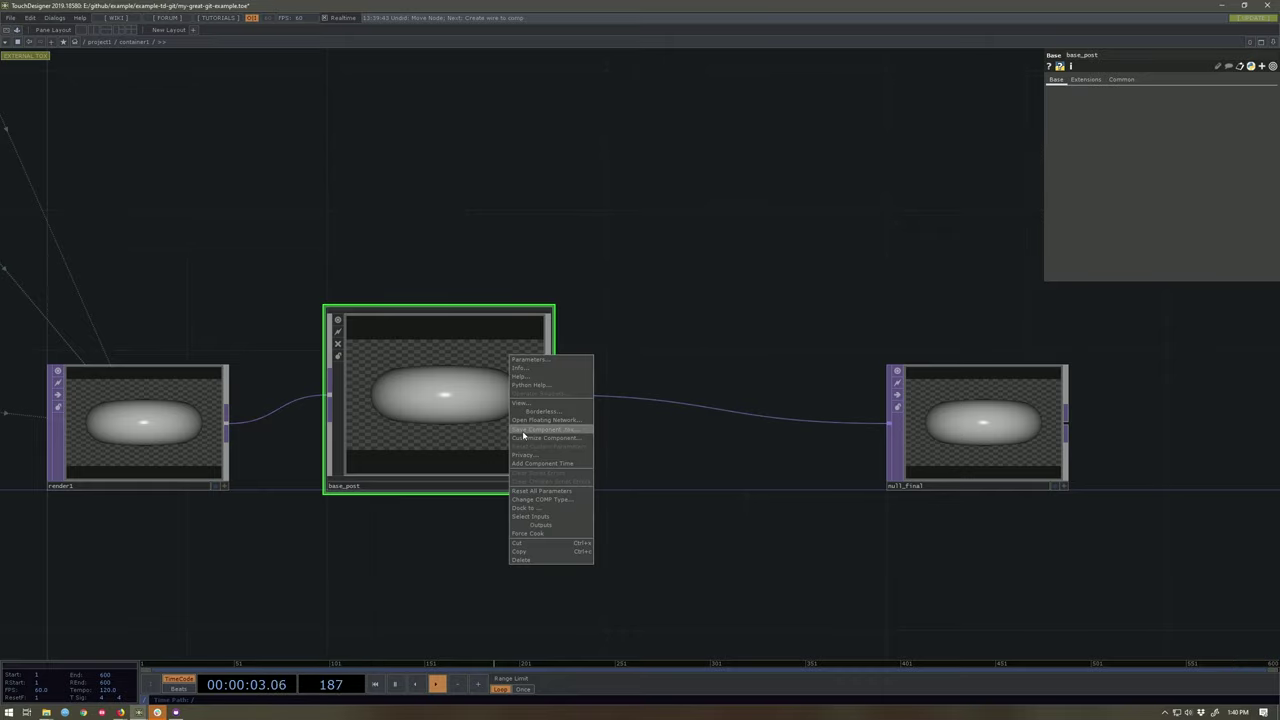
- Save base_post as ext-tox/base_post.tox, link it as External .tox, and turn Save Backup off
{"action": "left_click", "coordinate": [523, 431]}
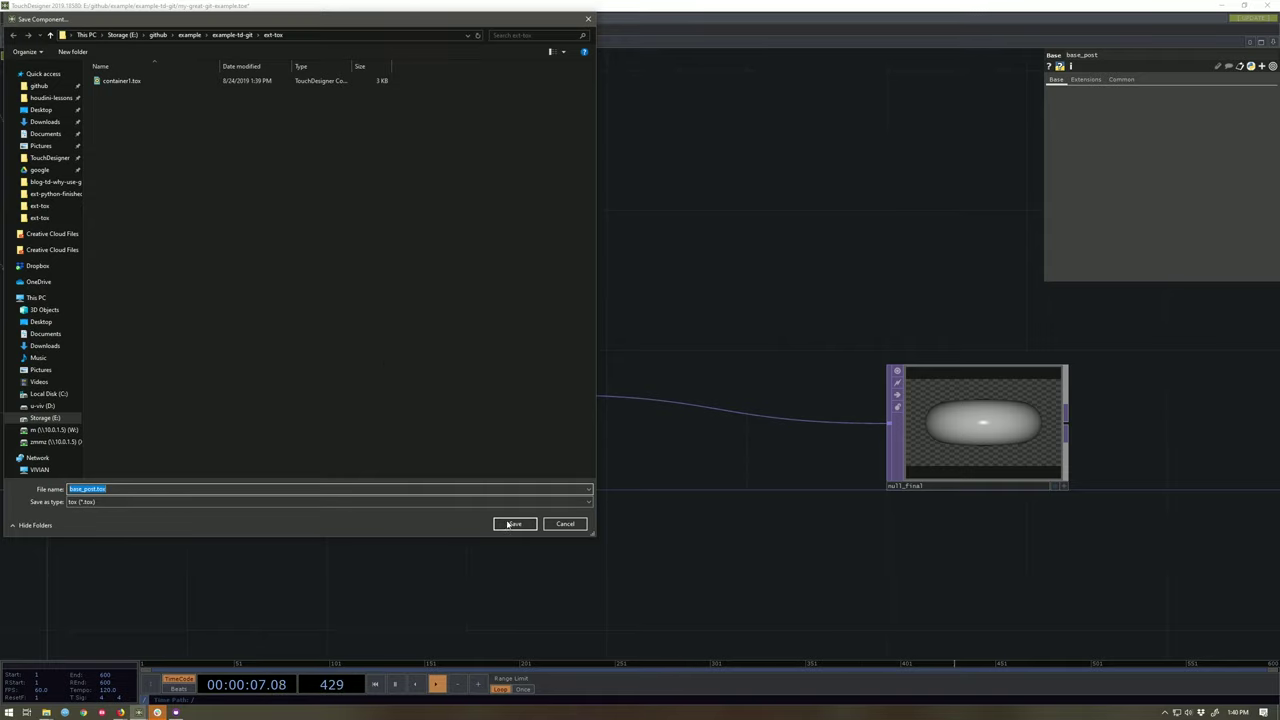
{"action": "left_click", "coordinate": [511, 524]}
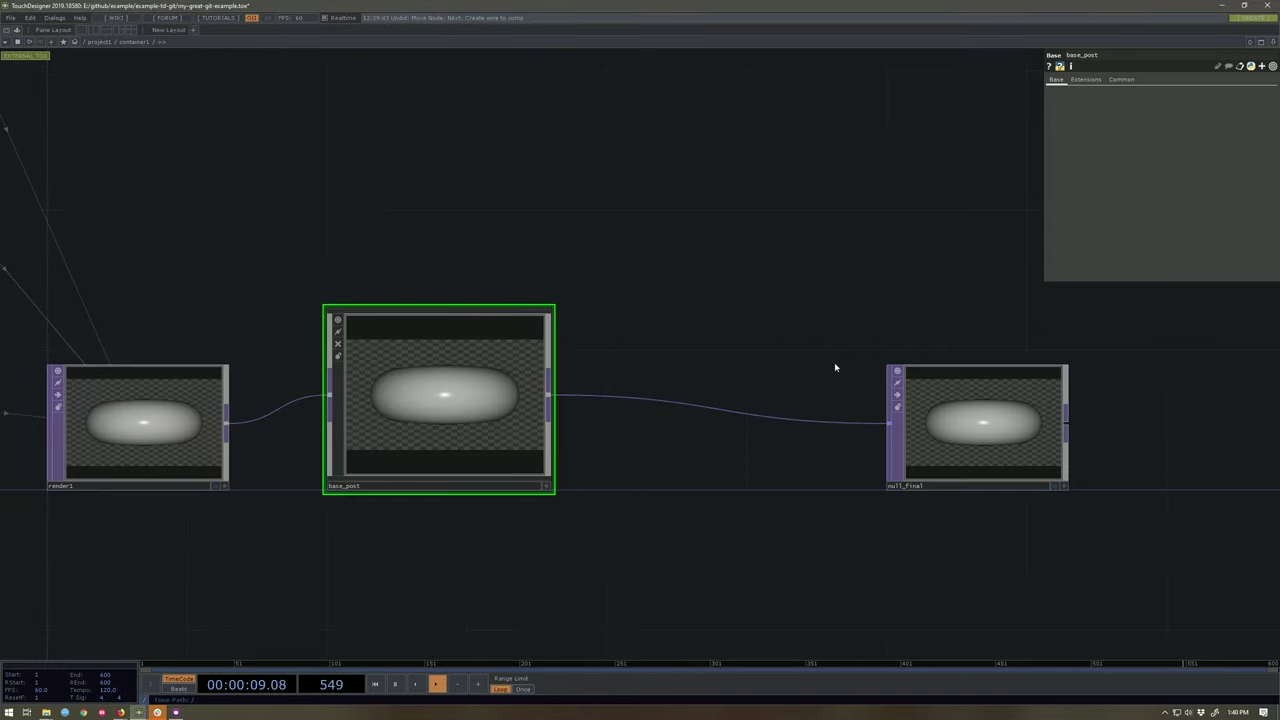
{"action": "left_click", "coordinate": [1122, 80]}
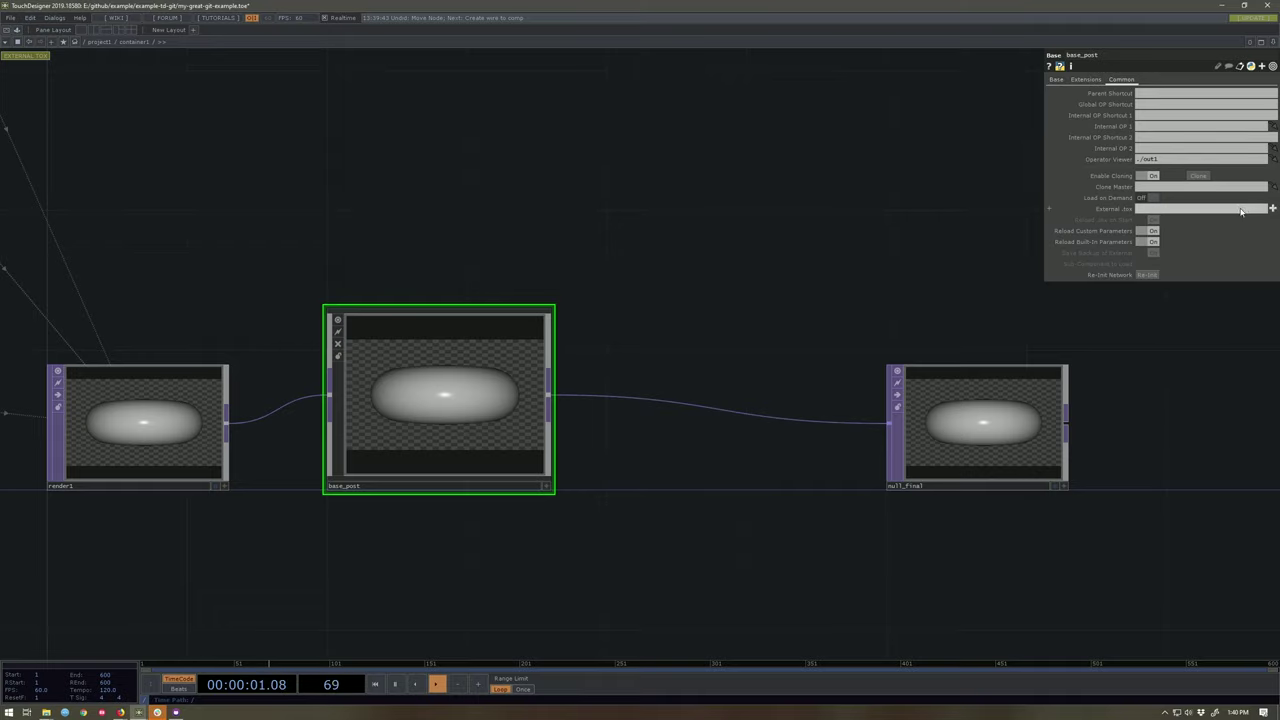
{"action": "left_click", "coordinate": [1273, 209]}
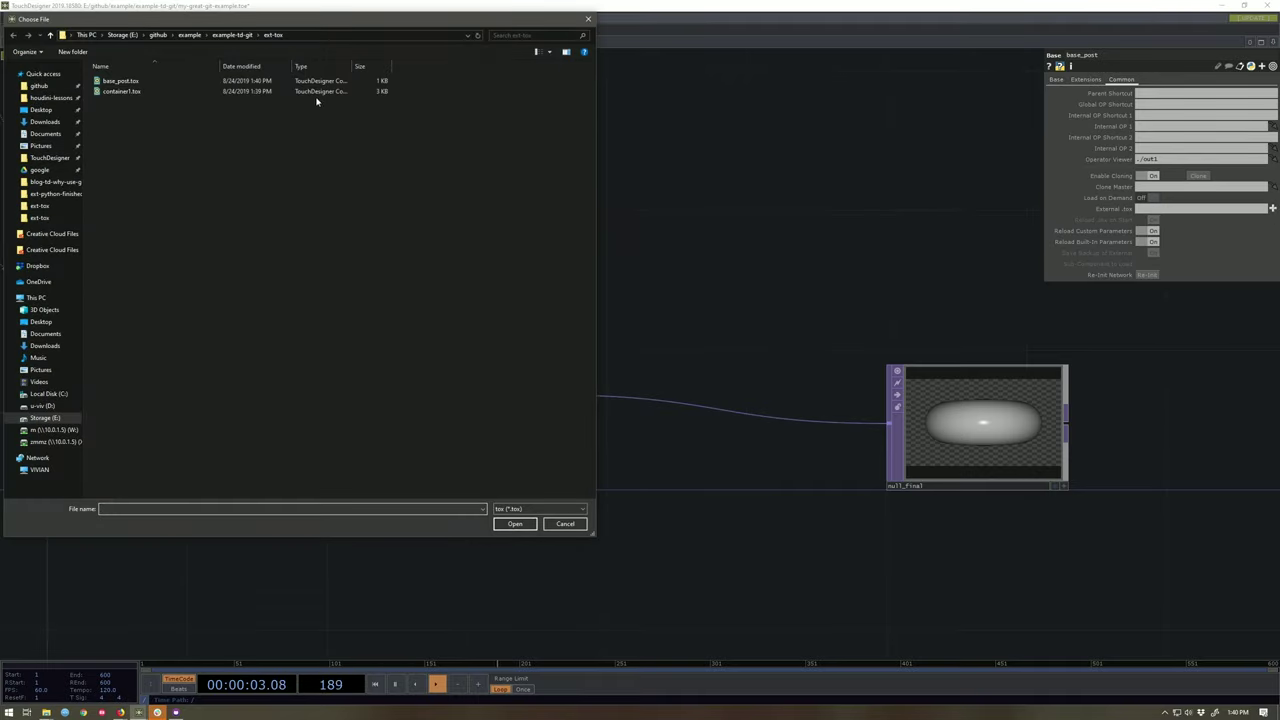
{"action": "left_click", "coordinate": [112, 80]}
{"action": "left_click", "coordinate": [515, 525]}
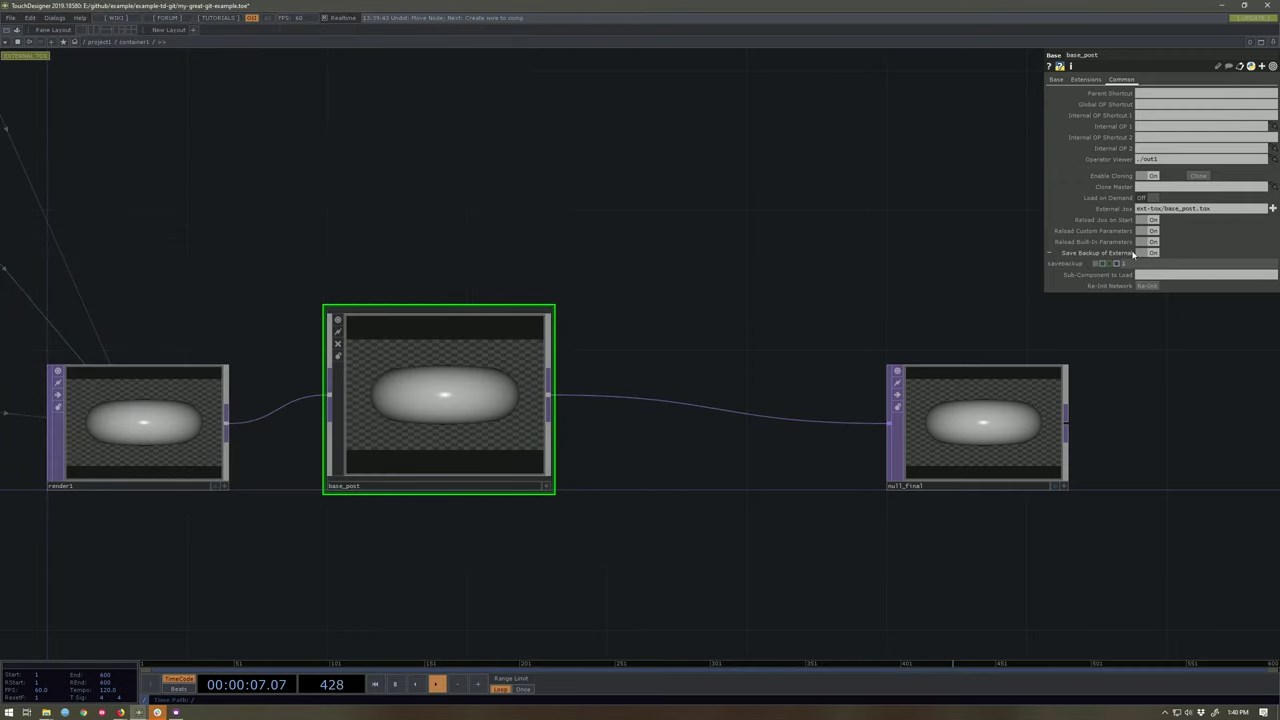
{"action": "left_click", "coordinate": [1153, 253]}
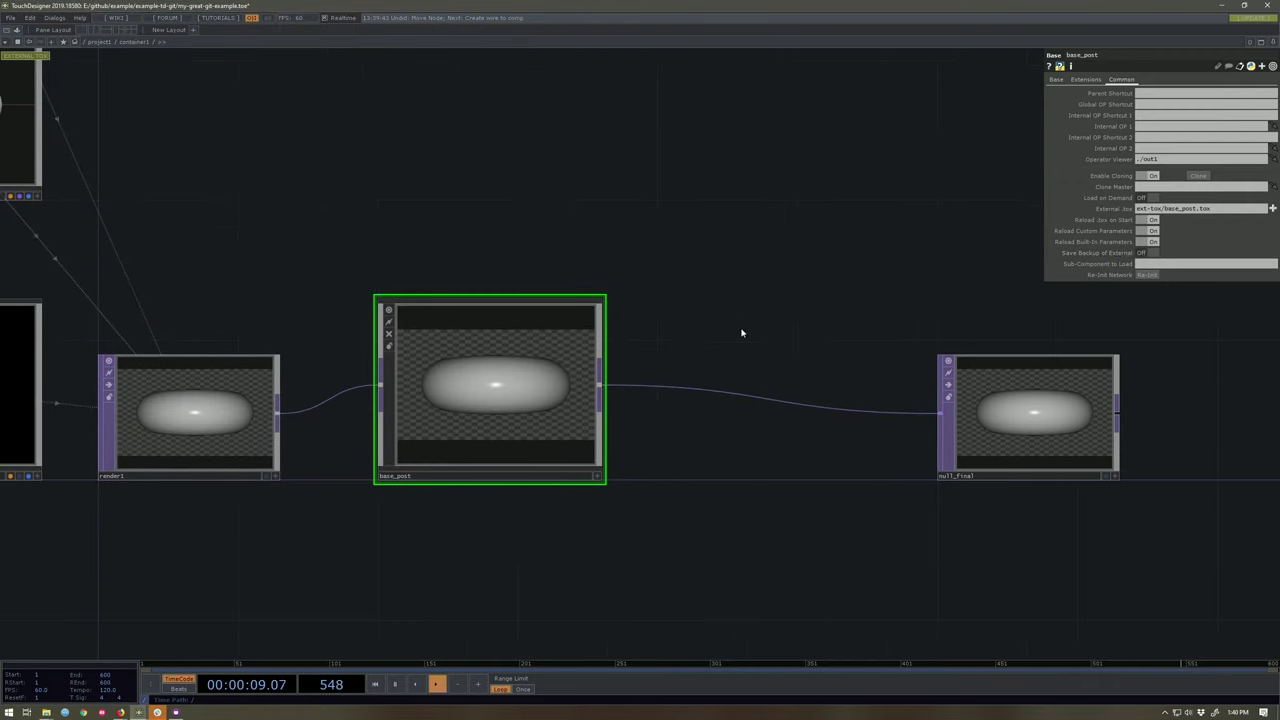
- Re-save base_post over base_post.tox and go inside it to its in1 and out1 nodes
{"action": "right_click", "coordinate": [494, 374]}
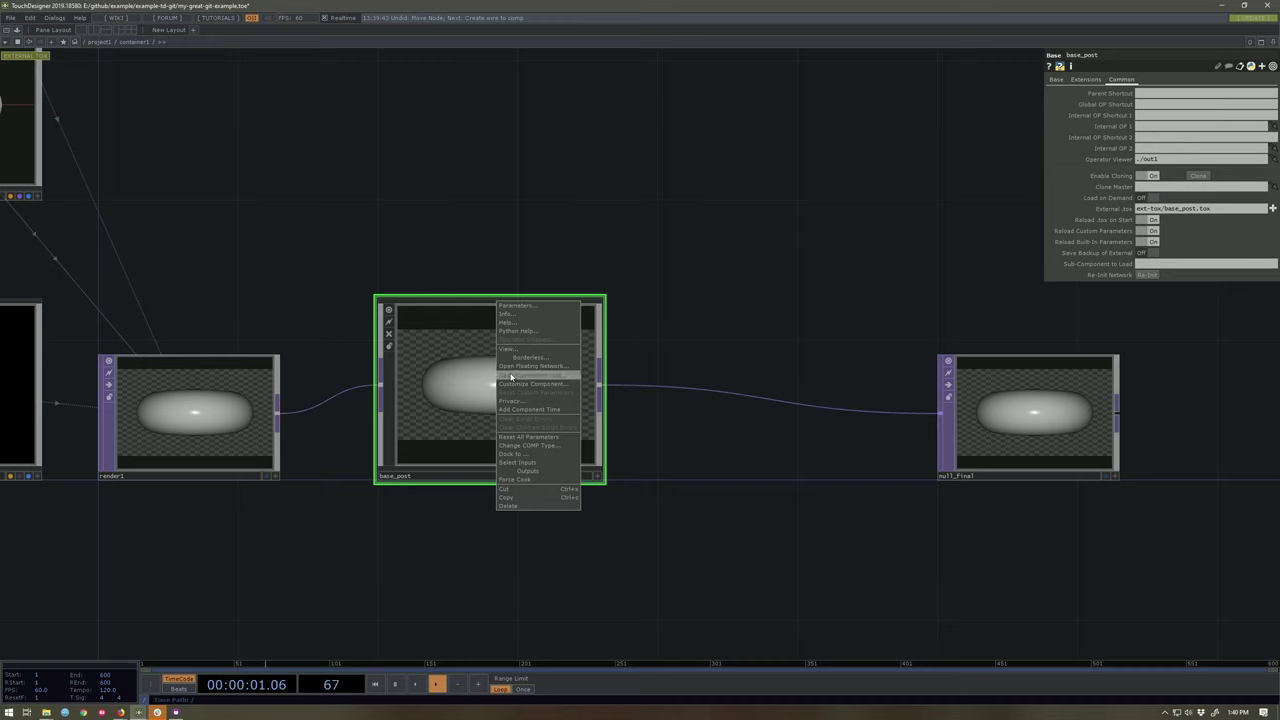
{"action": "left_click", "coordinate": [511, 376]}
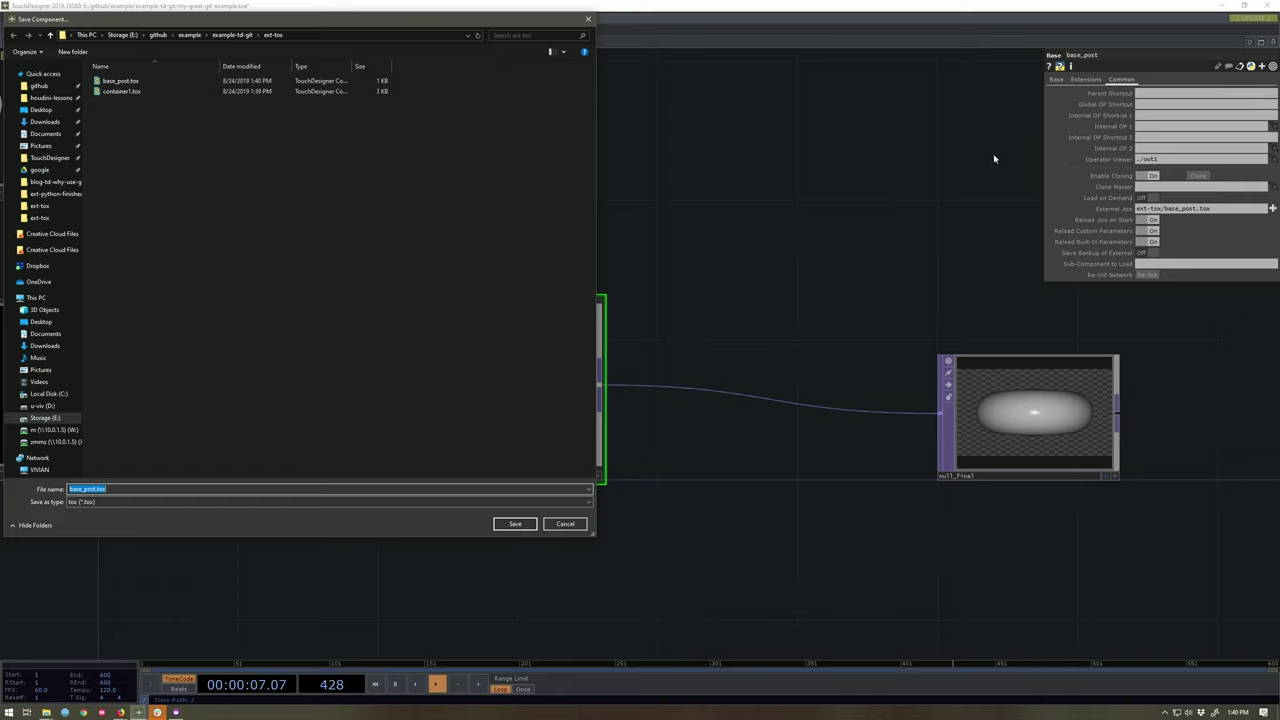
{"action": "left_click", "coordinate": [527, 526]}
{"action": "left_click", "coordinate": [665, 357]}
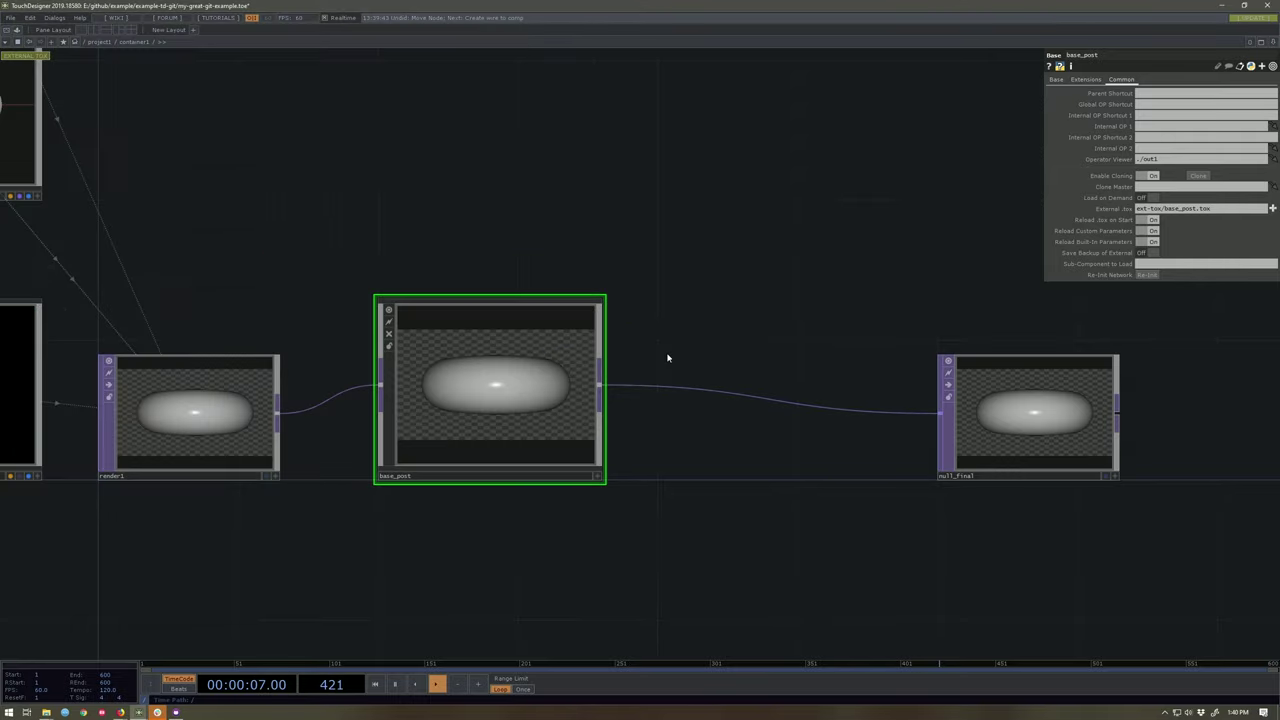
{"action": "double_click", "coordinate": [506, 409]}
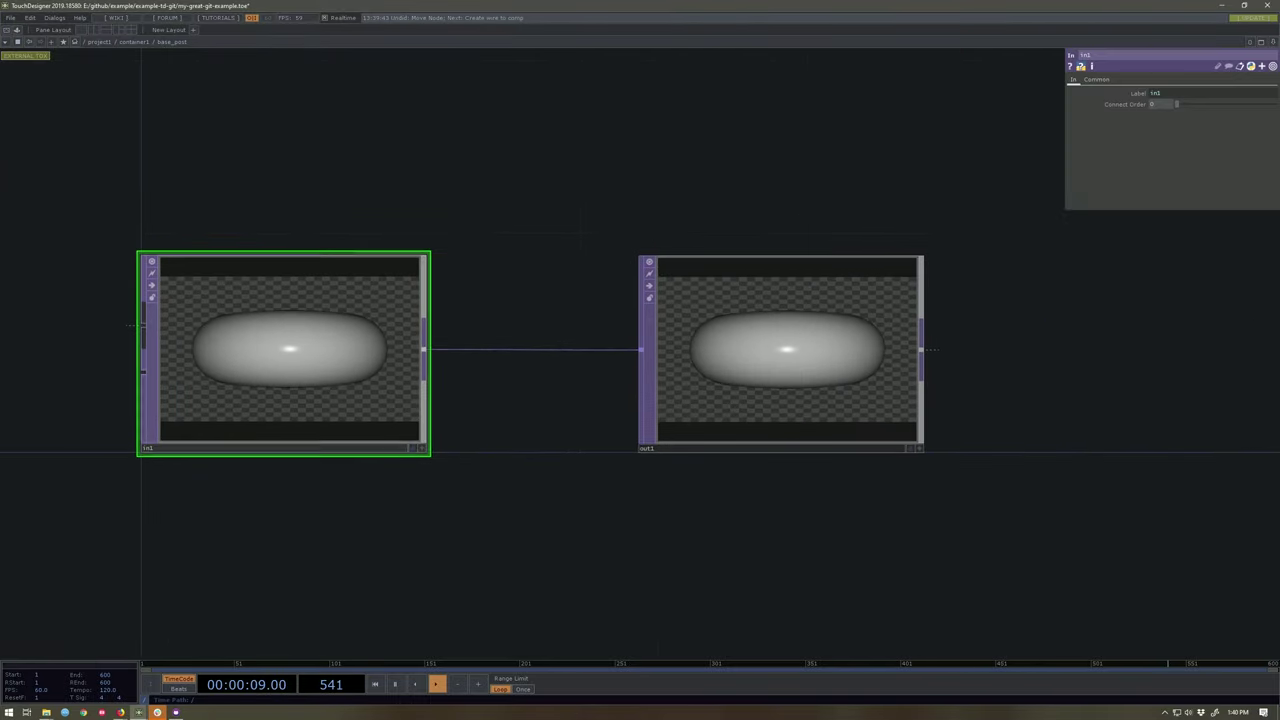